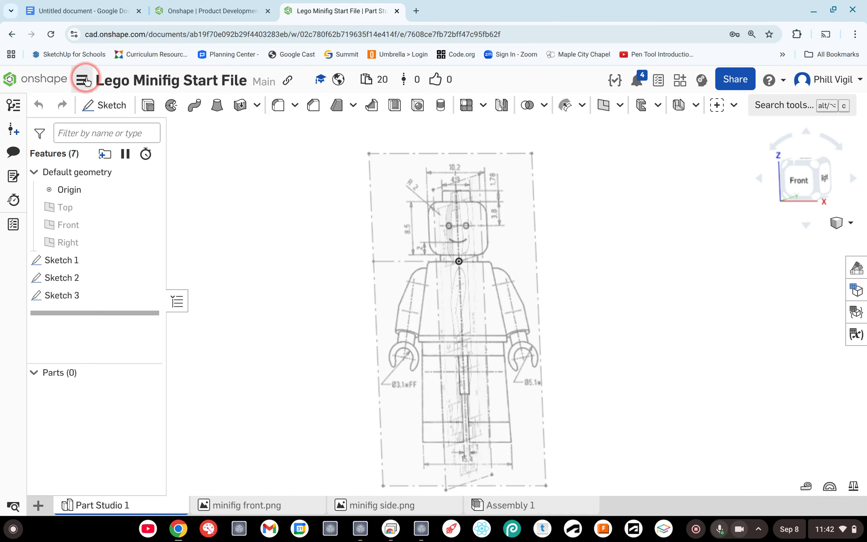
- Copy the workspace to a new document named "Lego Minifig Start File - Copy2" under Owned by me
left_click(83, 80)
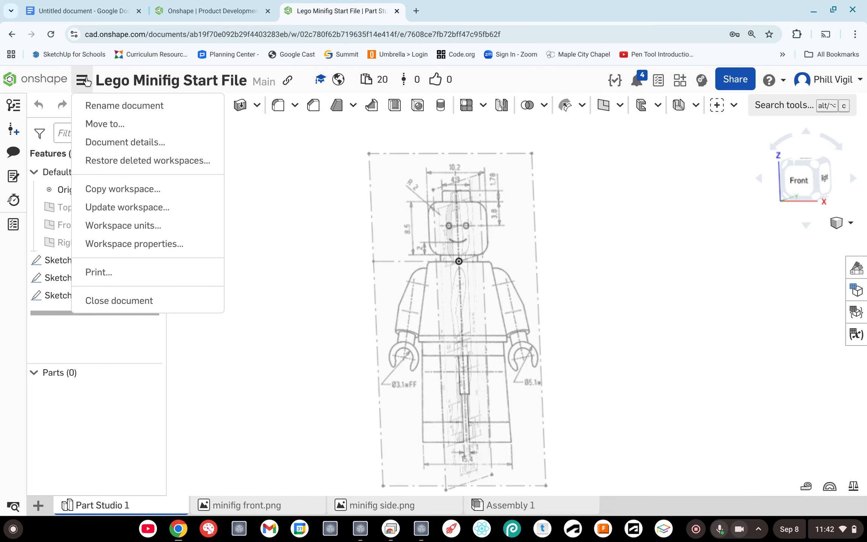
left_click(115, 188)
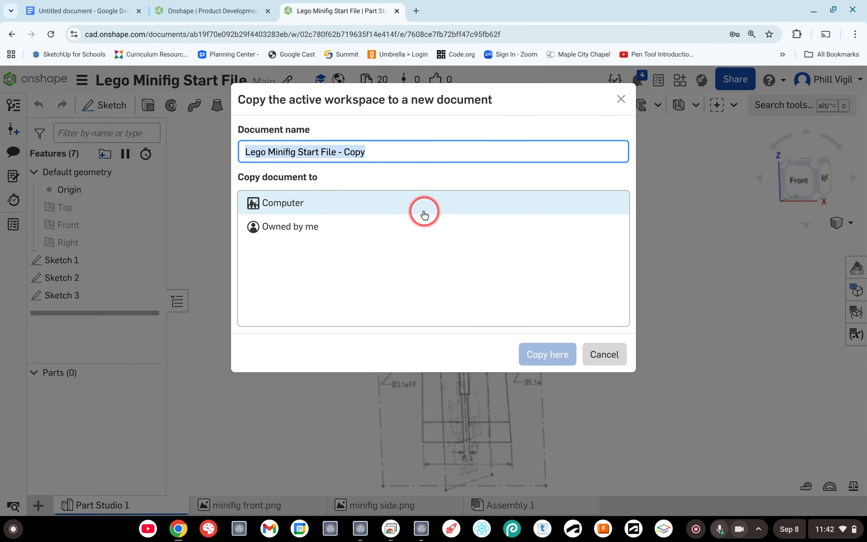
left_click(375, 153)
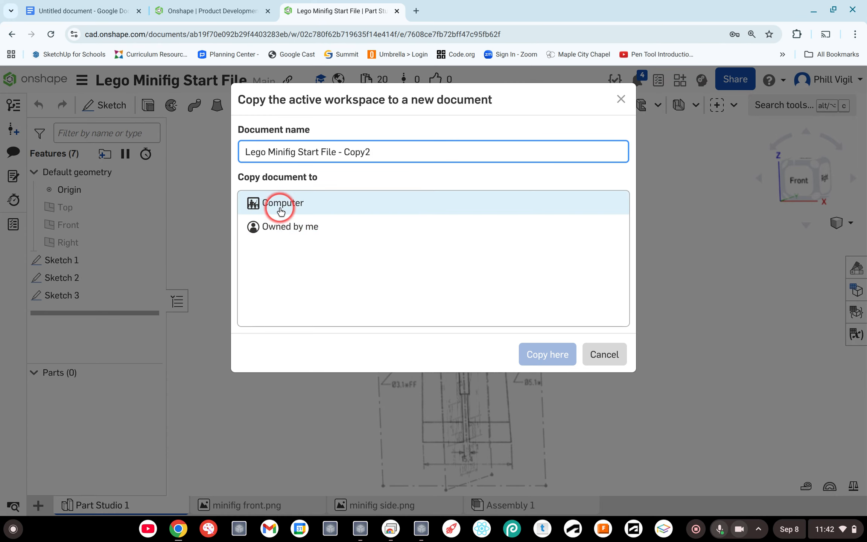
left_click(277, 232)
left_click(558, 396)
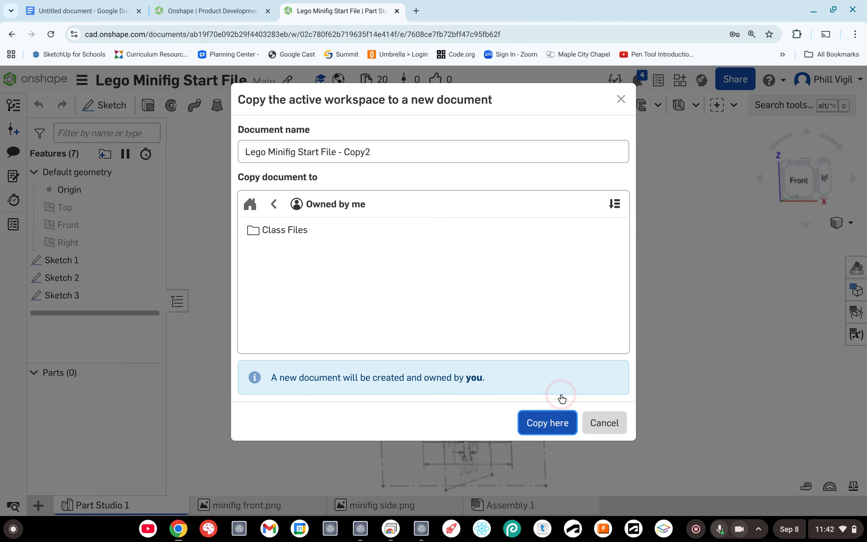
left_click(557, 421)
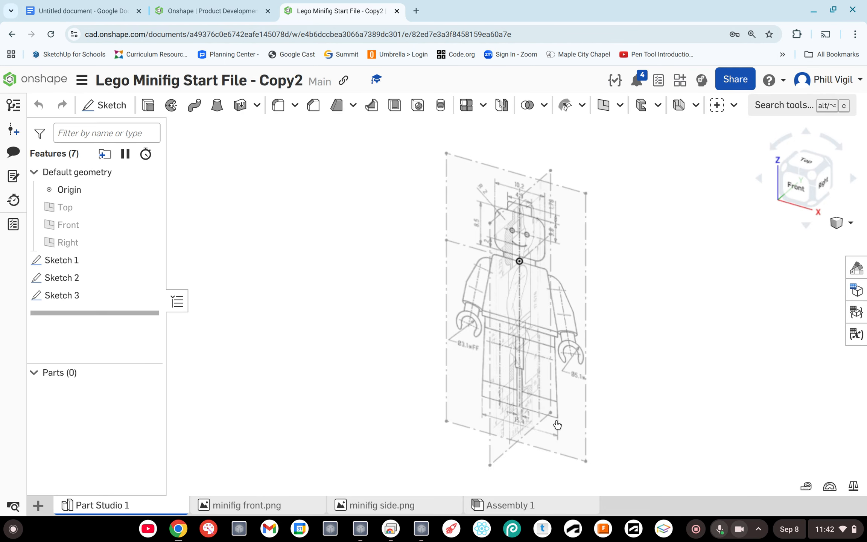
- Examine the minifig's front and side reference drawings up close, from the front and from angled views
scroll(645, 206, "up", 2)
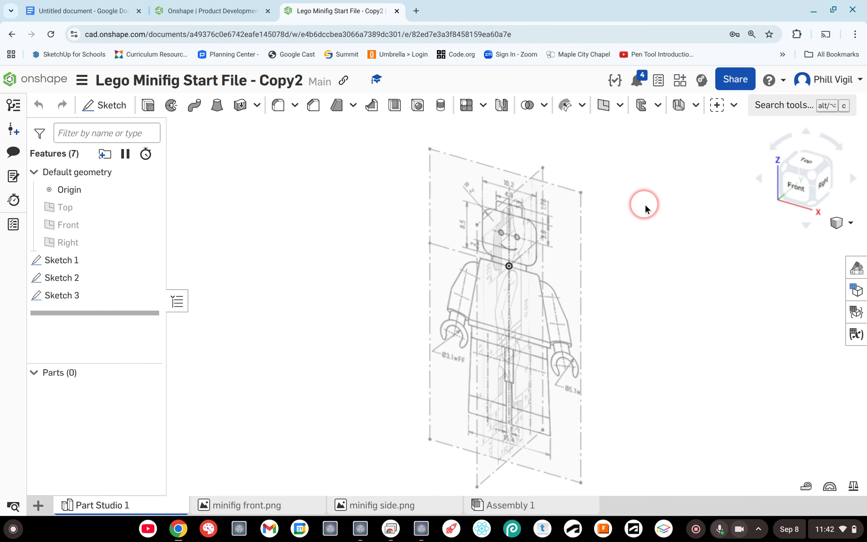
scroll(645, 207, "up", 4)
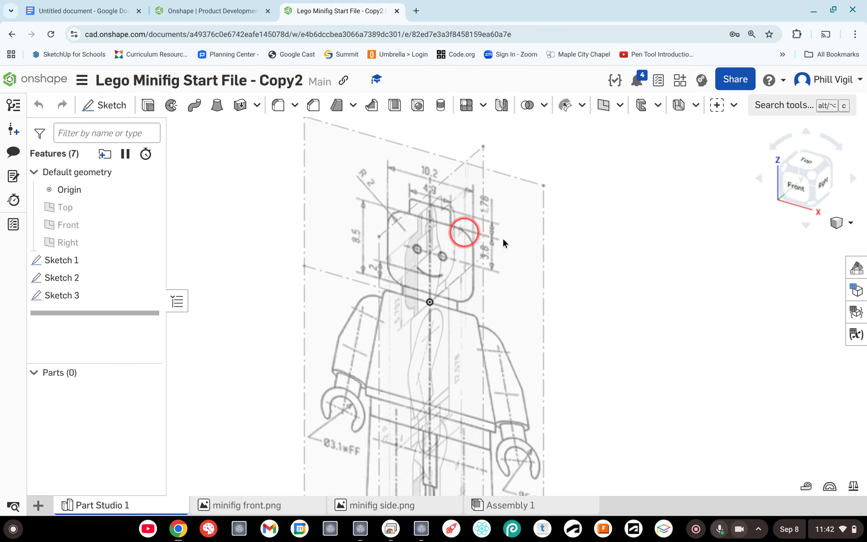
scroll(549, 257, "up", 3)
scroll(548, 257, "down", 3)
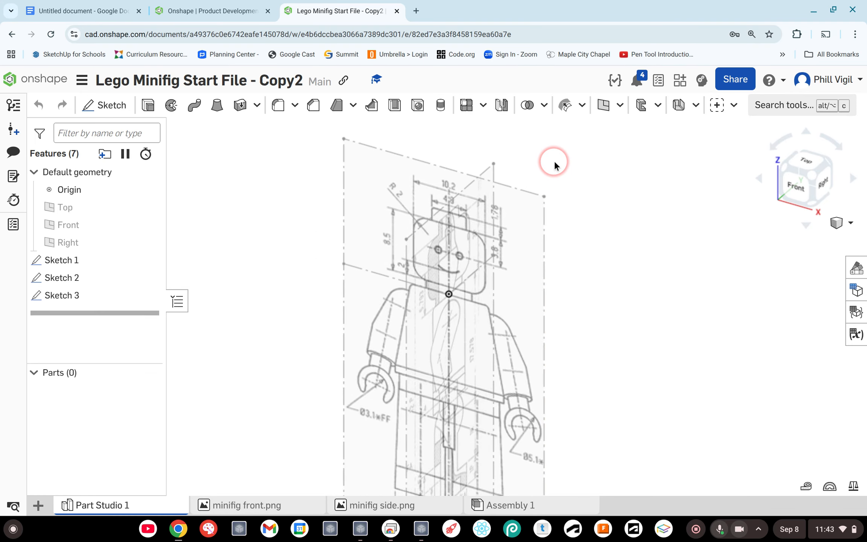
mouse_move(607, 262)
right_mouse_down()
mouse_move(629, 236)
mouse_move(640, 239)
mouse_move(642, 253)
mouse_move(613, 214)
mouse_move(592, 230)
mouse_move(589, 258)
mouse_move(653, 222)
mouse_move(664, 248)
right_mouse_up()
key("shift+1")
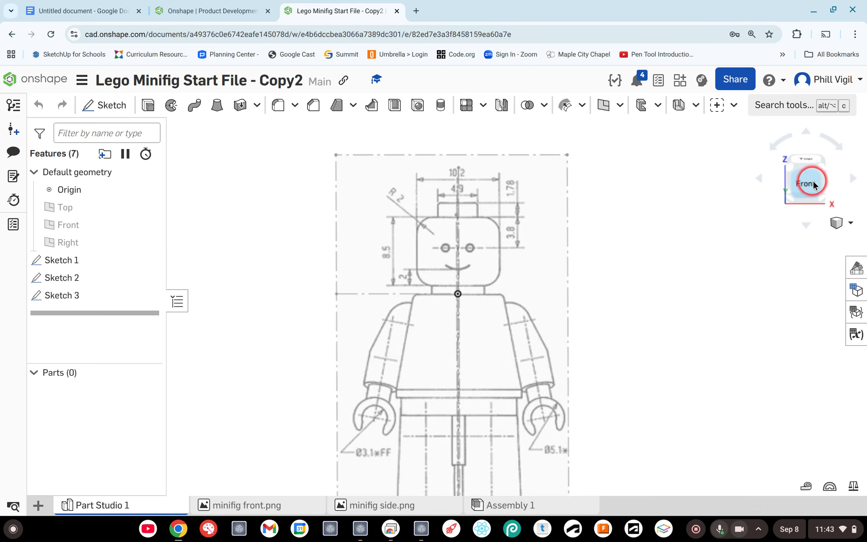
left_click(824, 170)
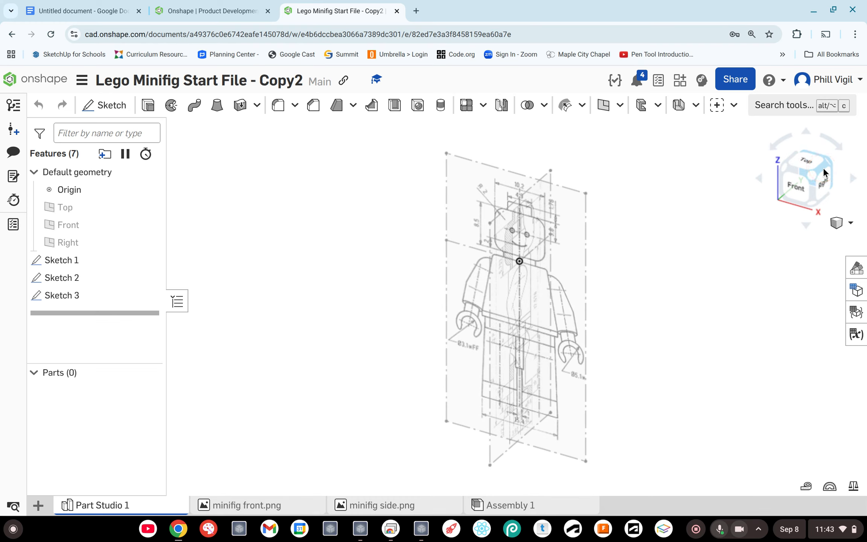
mouse_move(595, 306)
right_mouse_down()
mouse_move(616, 299)
mouse_move(621, 276)
mouse_move(548, 256)
mouse_move(686, 299)
mouse_move(607, 272)
mouse_move(600, 260)
mouse_move(618, 281)
mouse_move(632, 259)
mouse_move(641, 267)
mouse_move(631, 261)
mouse_move(624, 277)
right_mouse_up()
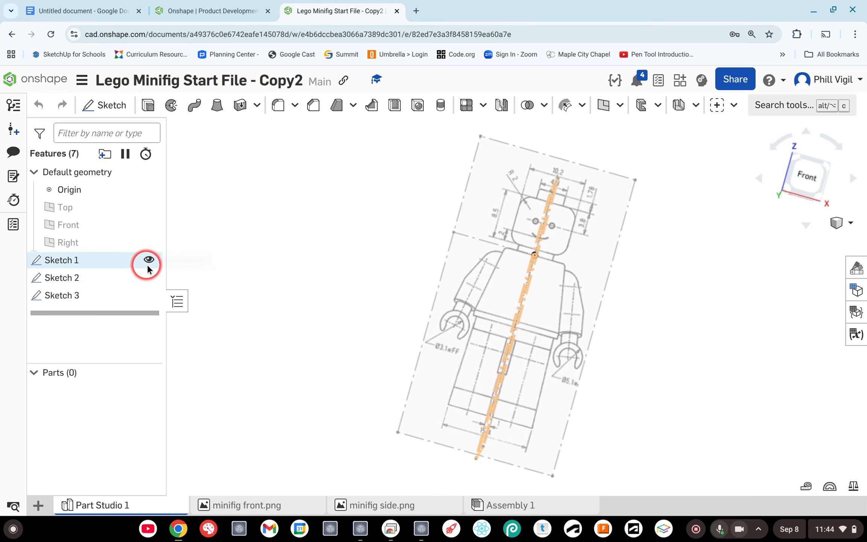
- Hide Sketch 1 and Sketch 2 to check which reference image each one holds, and show both again
left_click(149, 260)
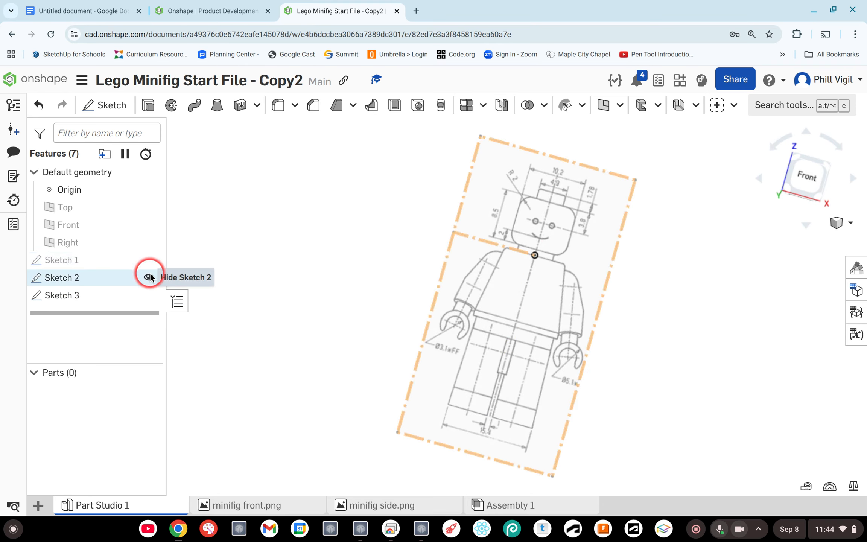
left_click(149, 278)
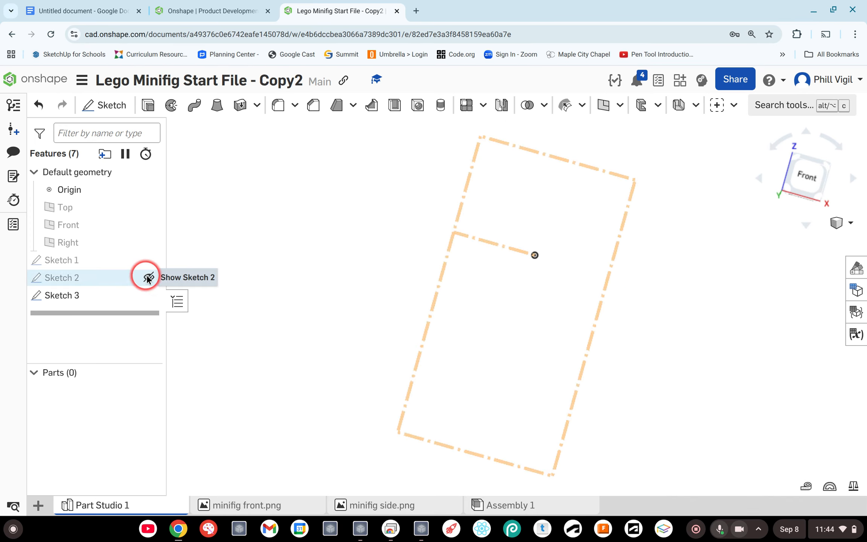
left_click(147, 277)
left_click(149, 260)
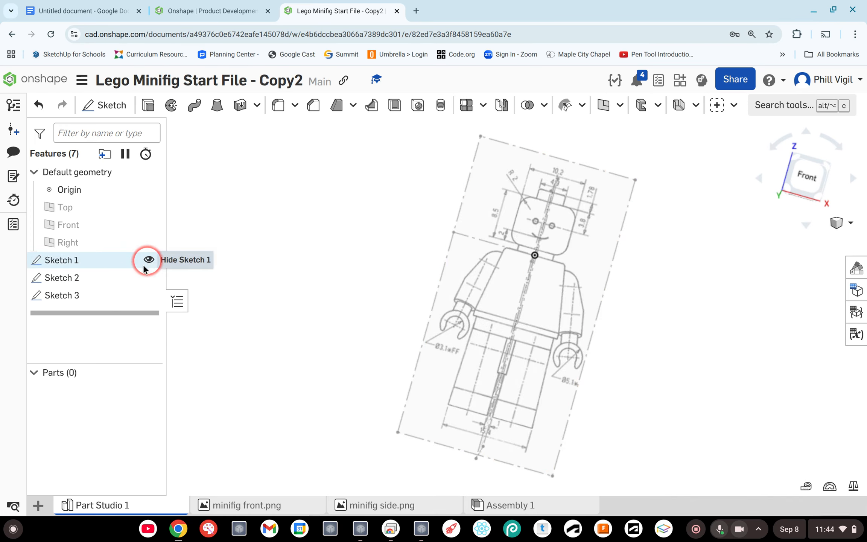
- Open Sketch 3 for editing and view it normal to the sketch plane, with the minifig's head in clear view
double_click(75, 295)
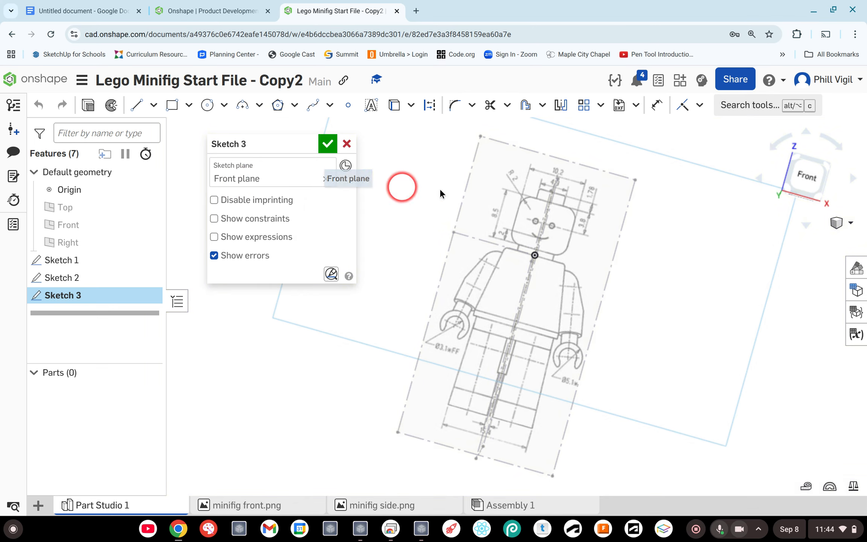
right_click(646, 291)
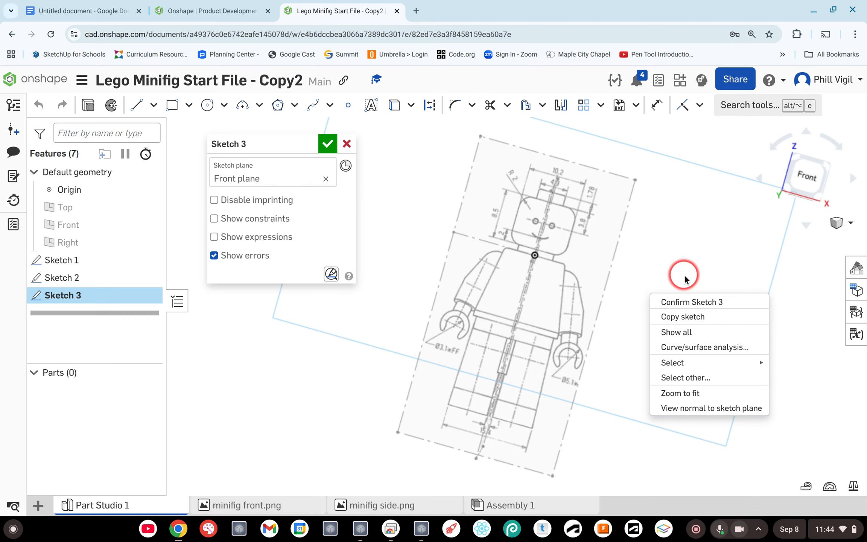
left_click(677, 414)
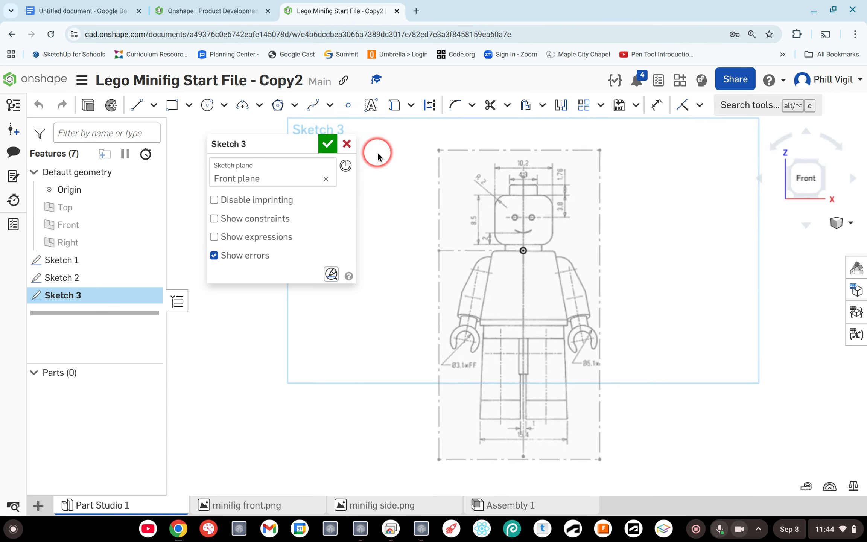
left_click_drag(284, 150, 260, 145)
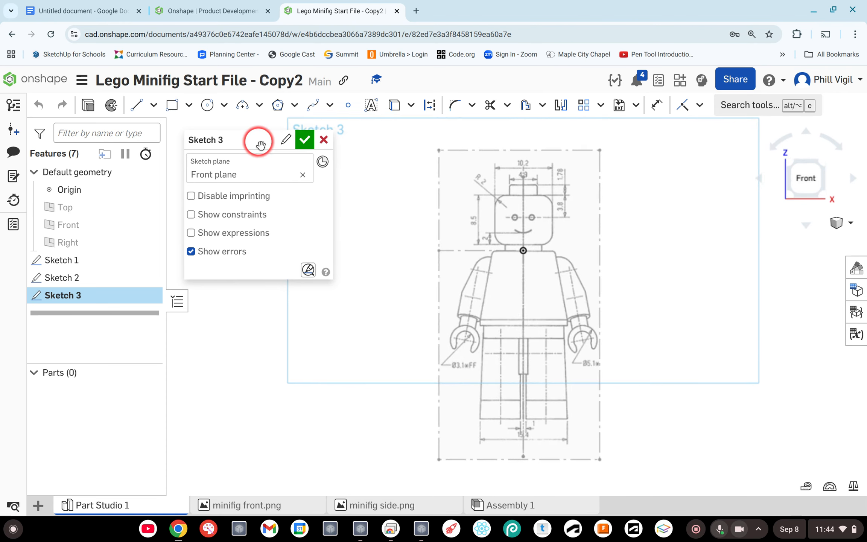
scroll(544, 251, "up", 5)
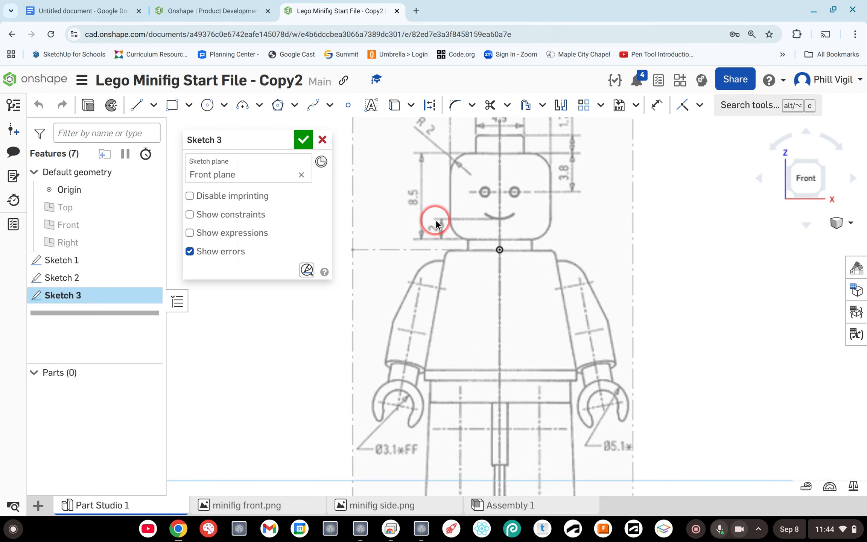
middle_click_drag(436, 219, 437, 289)
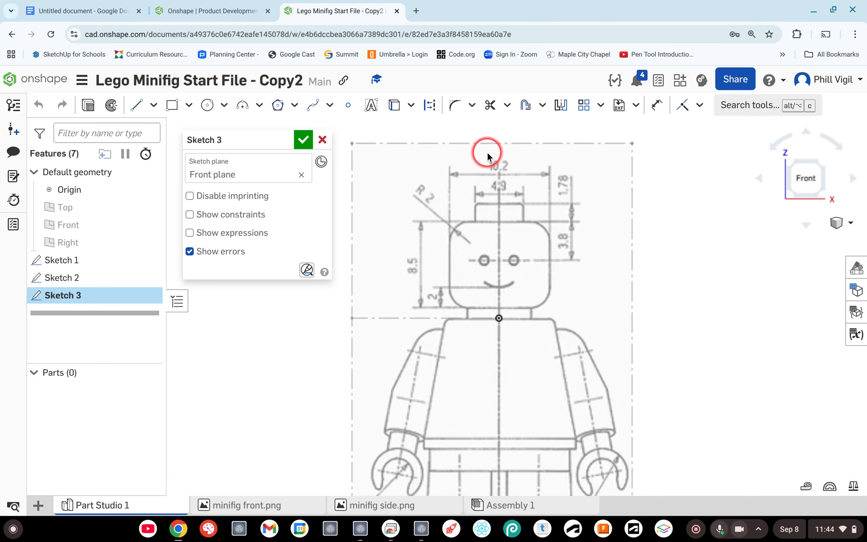
left_click(169, 106)
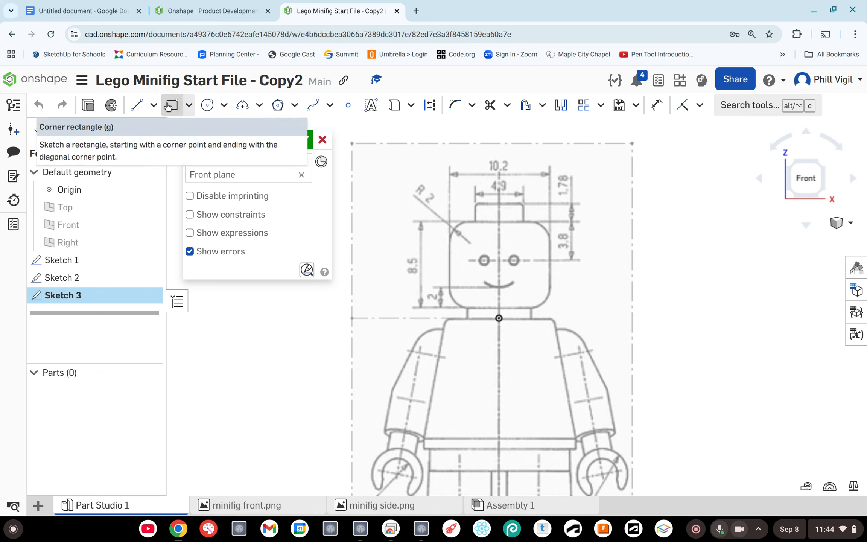
left_click(172, 108)
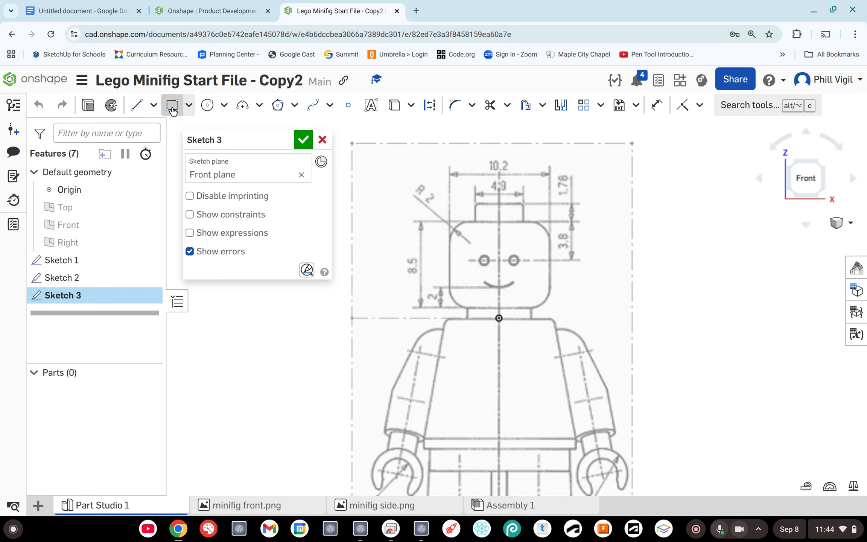
left_click(171, 109)
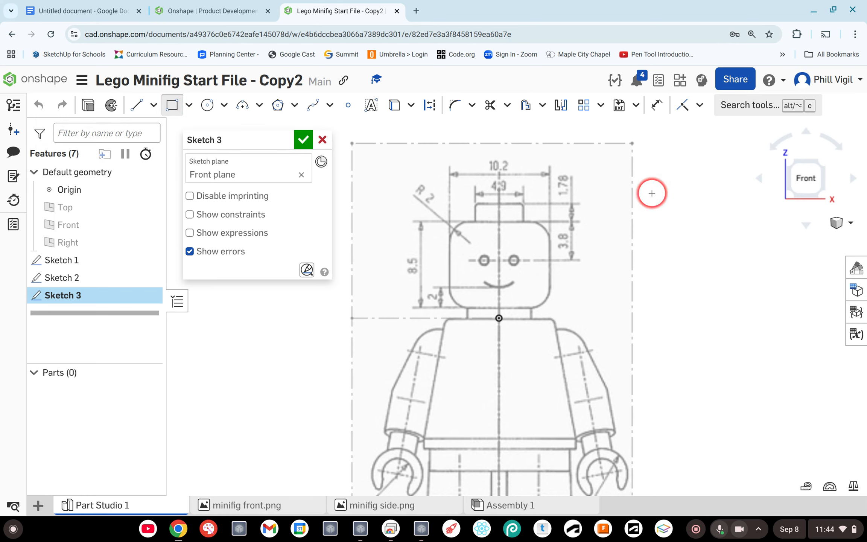
left_click_drag(652, 193, 715, 246)
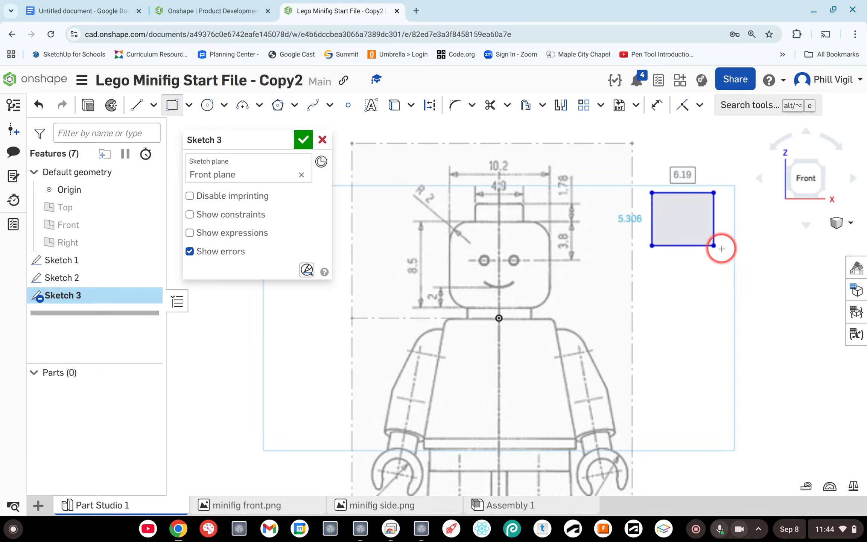
left_click(657, 106)
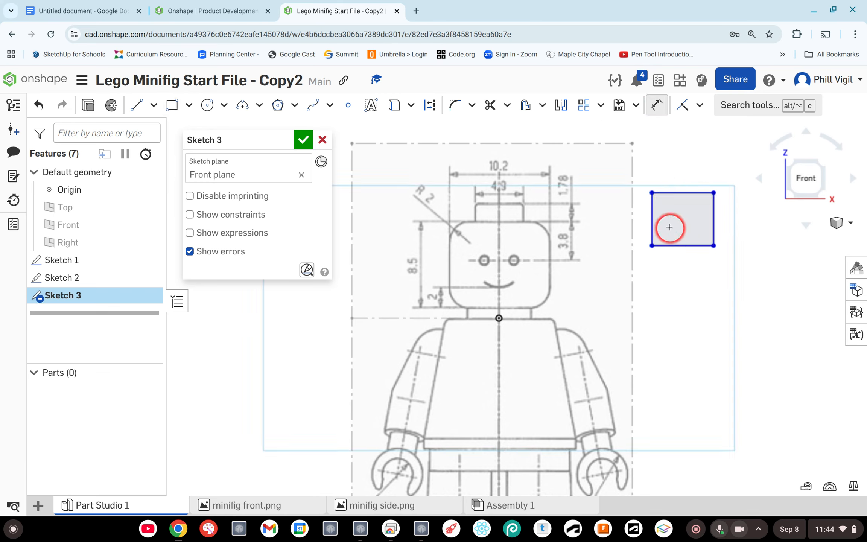
left_click(652, 216)
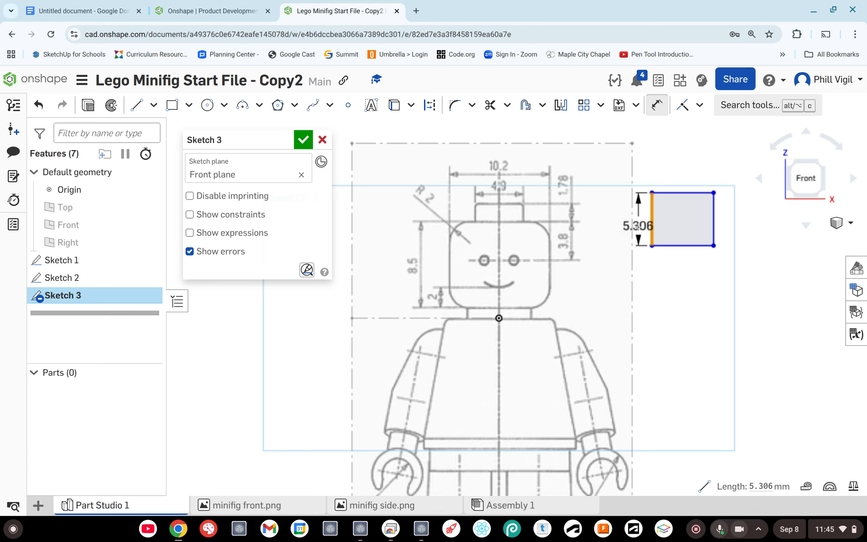
key("Escape")
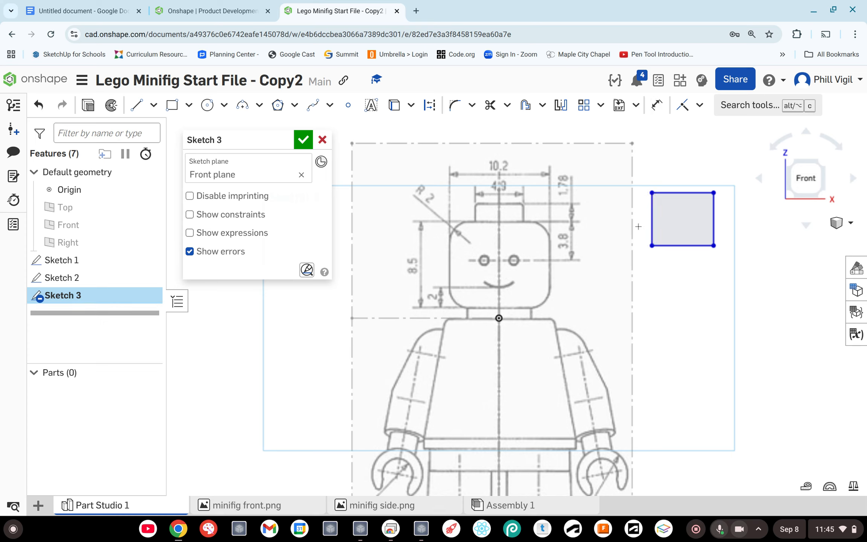
key("ctrl+z")
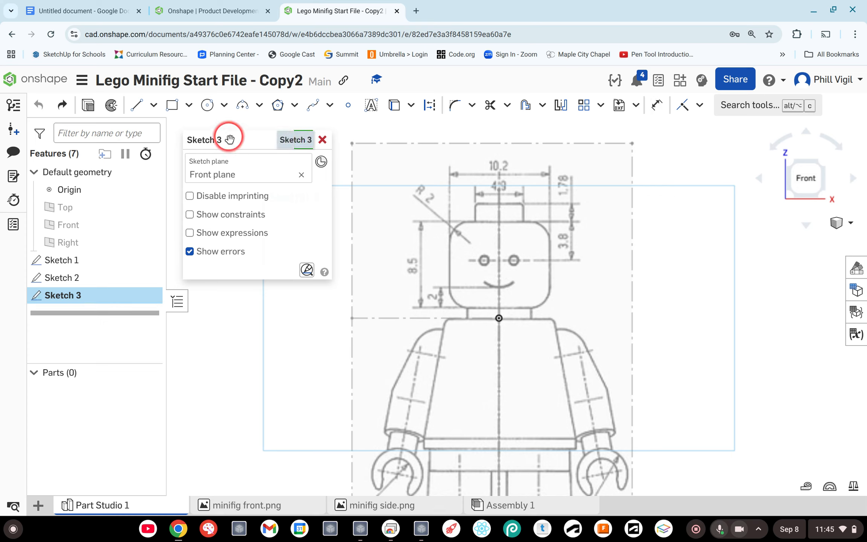
- Sketch a corner rectangle about 5.8 mm wide and 6.3 mm high beside the figure, its bottom edge level with the origin
left_click(172, 105)
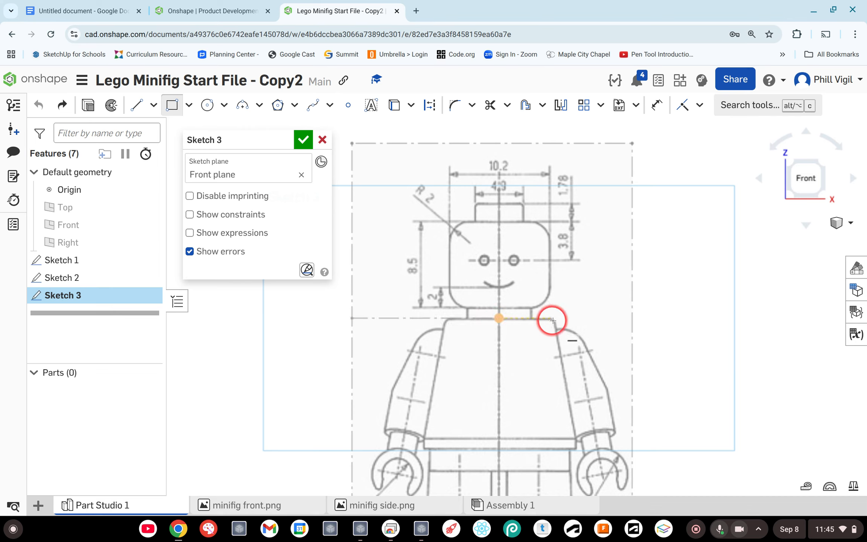
left_click(670, 320)
left_click(727, 256)
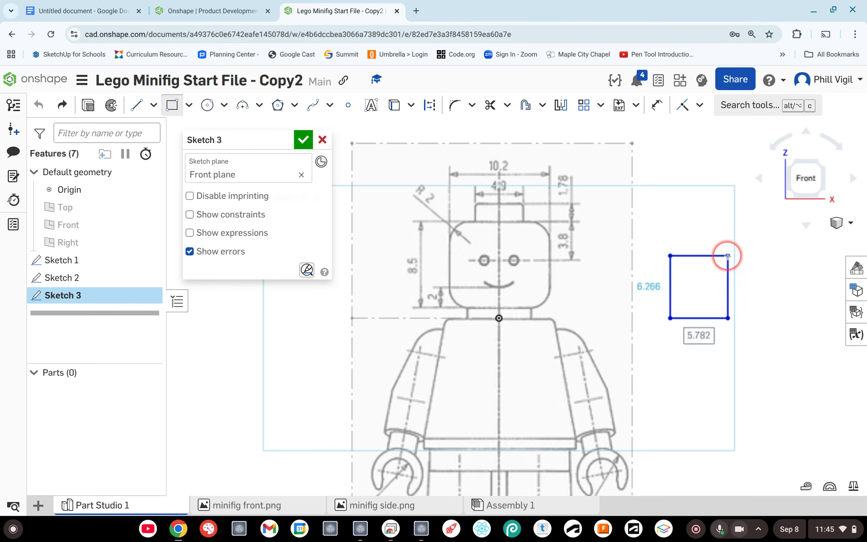
key("Escape")
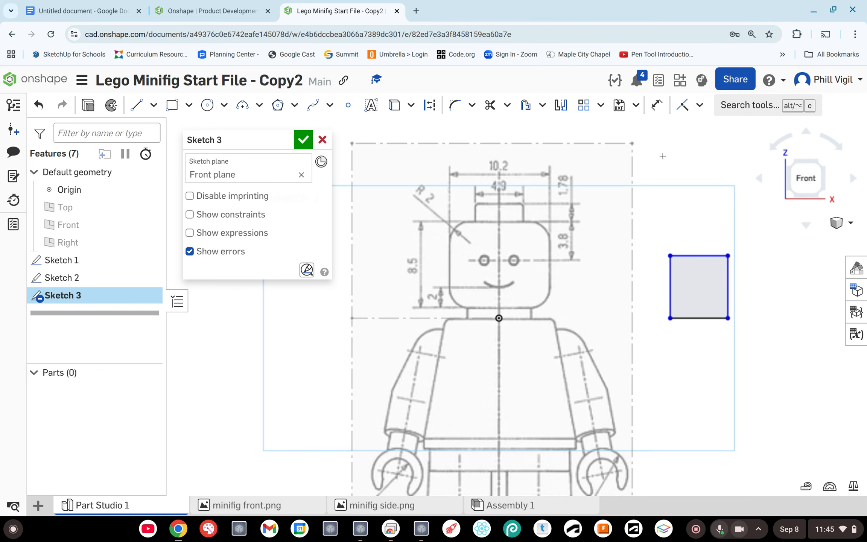
- Dimension the rectangle's vertical side and set its height to 8.5 mm
left_click(657, 105)
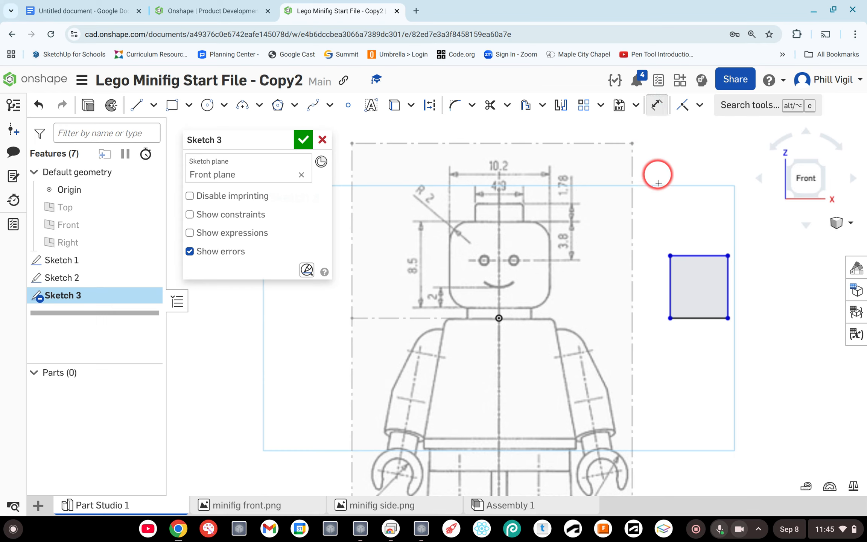
left_click(670, 280)
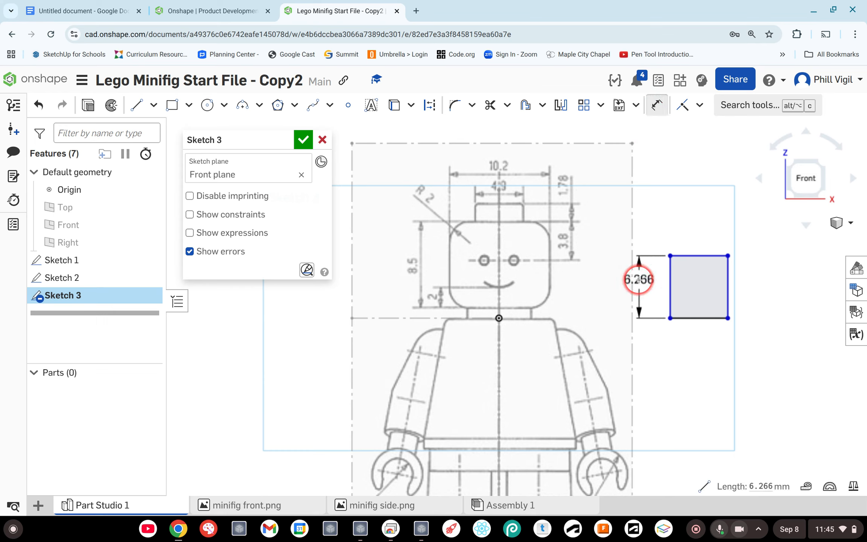
left_click(639, 281)
type("8")
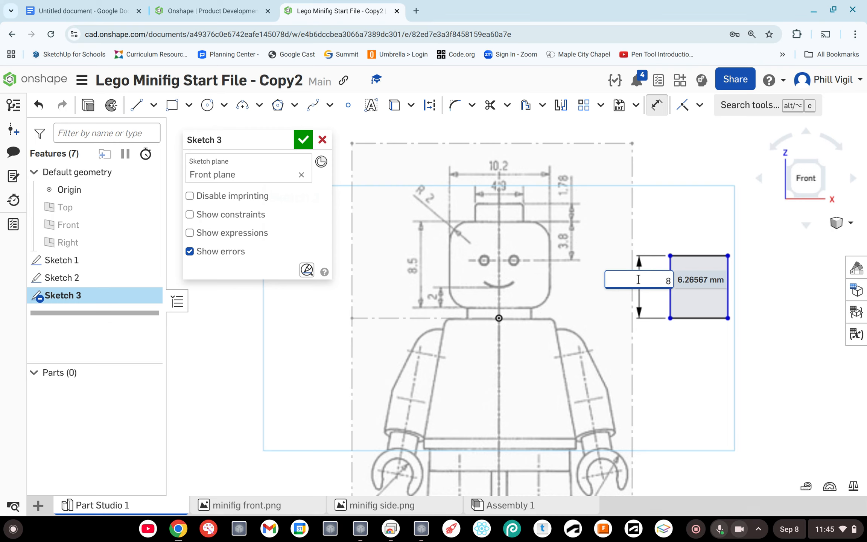
type(".5")
key("Return")
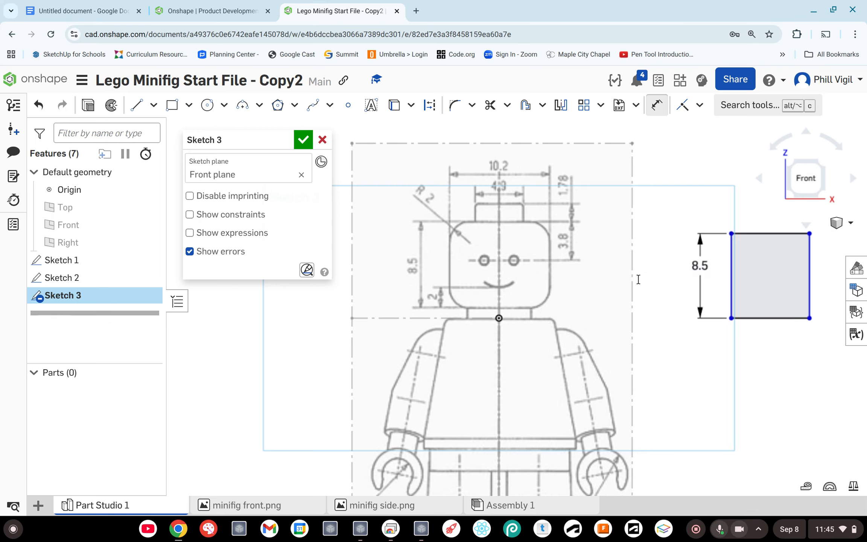
- Dimension the rectangle's upper edge and set its width to 10.2 mm
left_click_drag(764, 231, 752, 208)
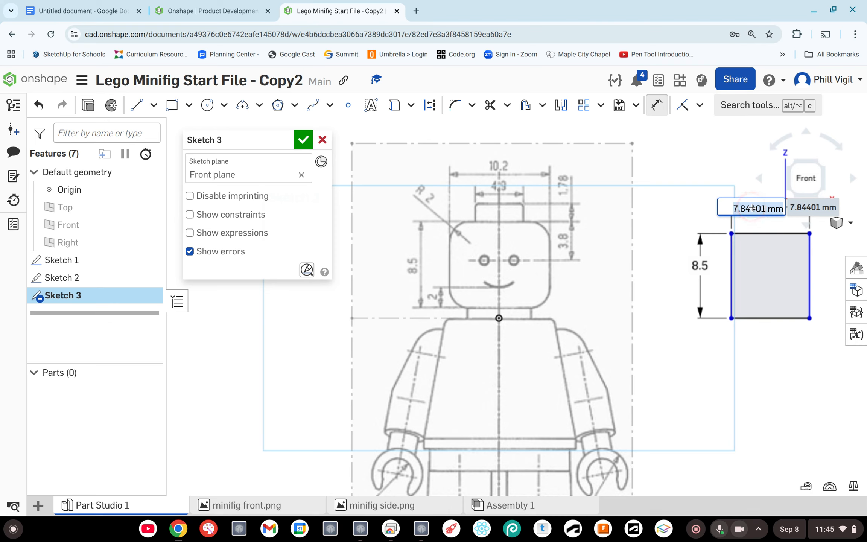
type("10.2")
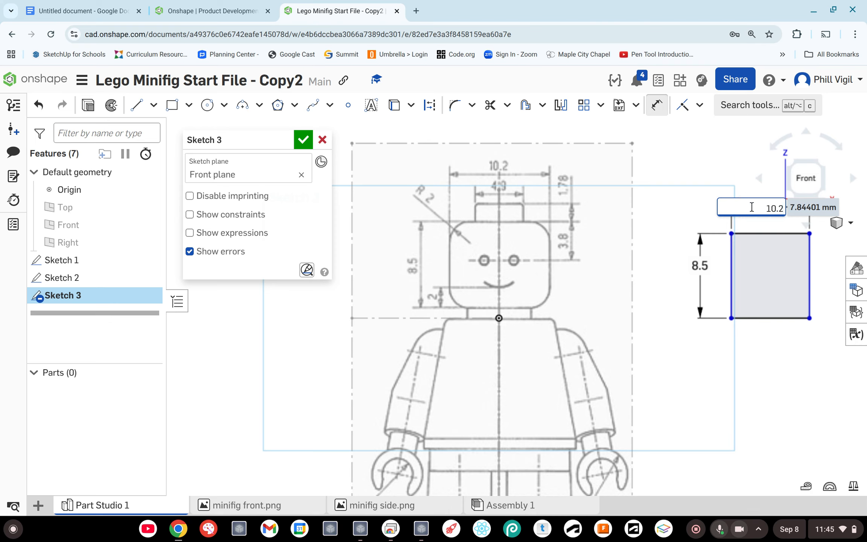
key("Return")
left_click(731, 387)
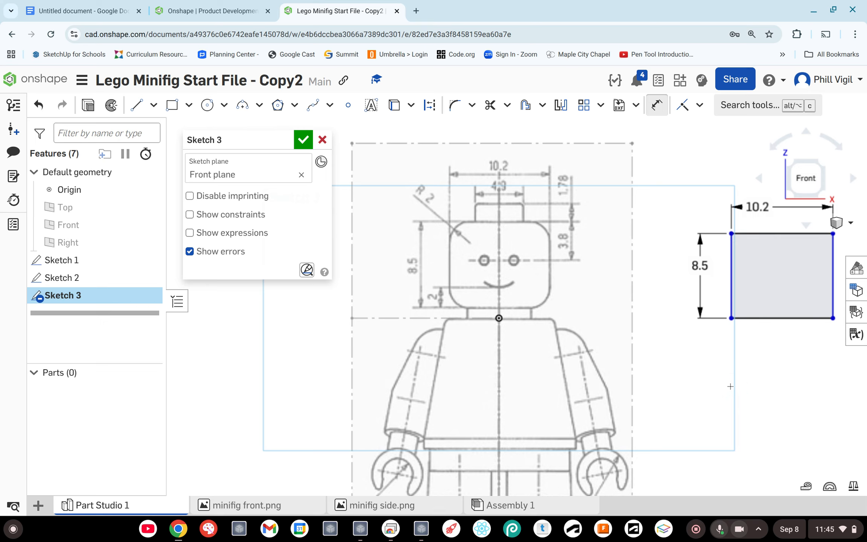
- Place a sketch point on the figure's centreline at the bottom edge of the head, about 1.1 mm above the origin
left_click(501, 308)
scroll(508, 321, "up", 2)
scroll(508, 321, "up", 3)
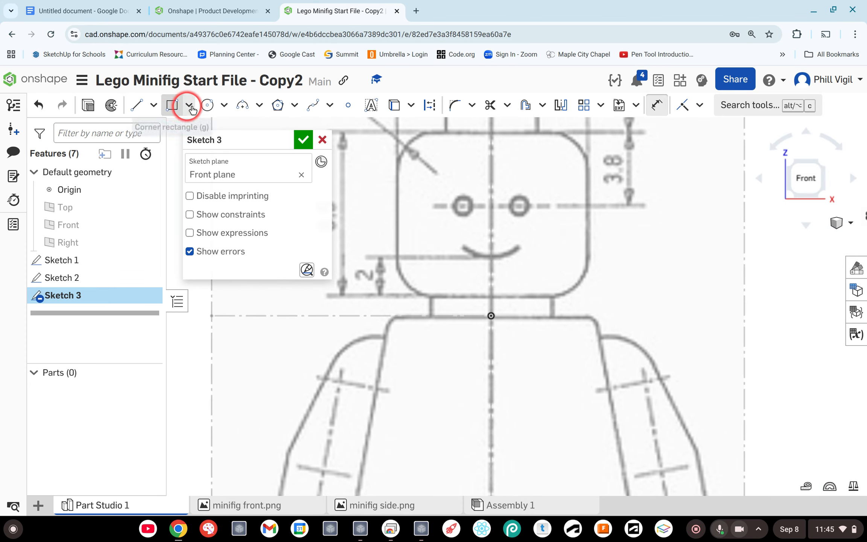
left_click(348, 105)
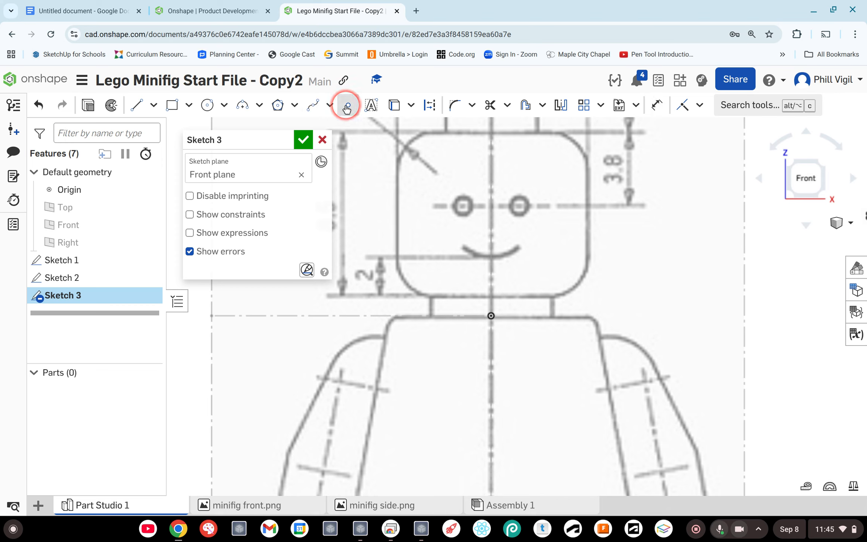
left_click(492, 296)
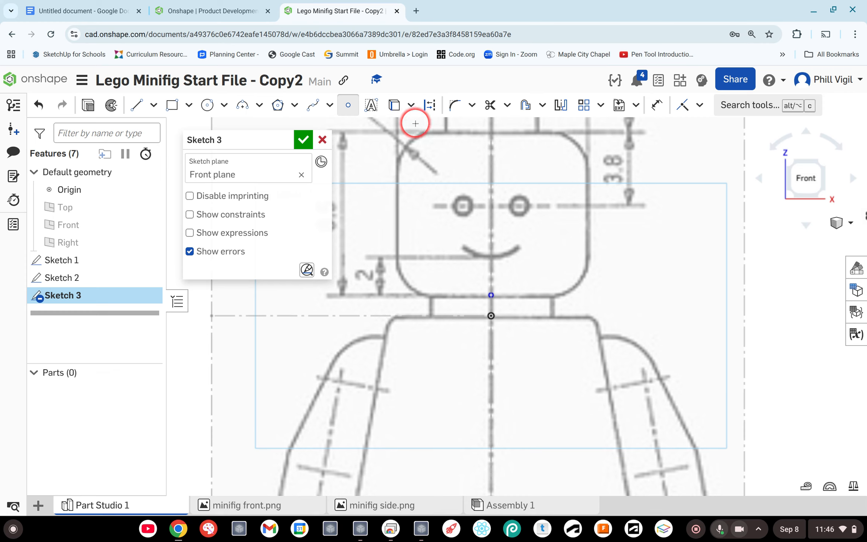
- Dimension the vertical distance between the origin and the sketch point and set it to 1 mm
left_click(657, 105)
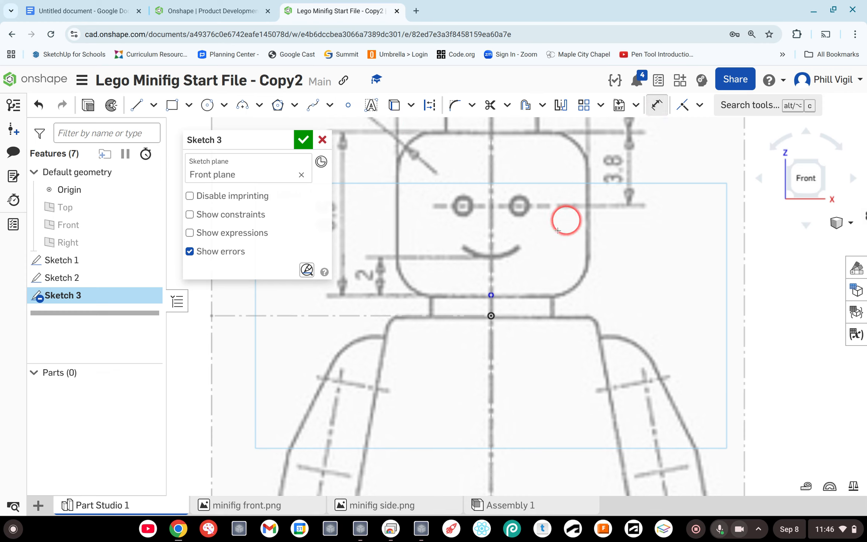
left_click(492, 316)
left_click(491, 295)
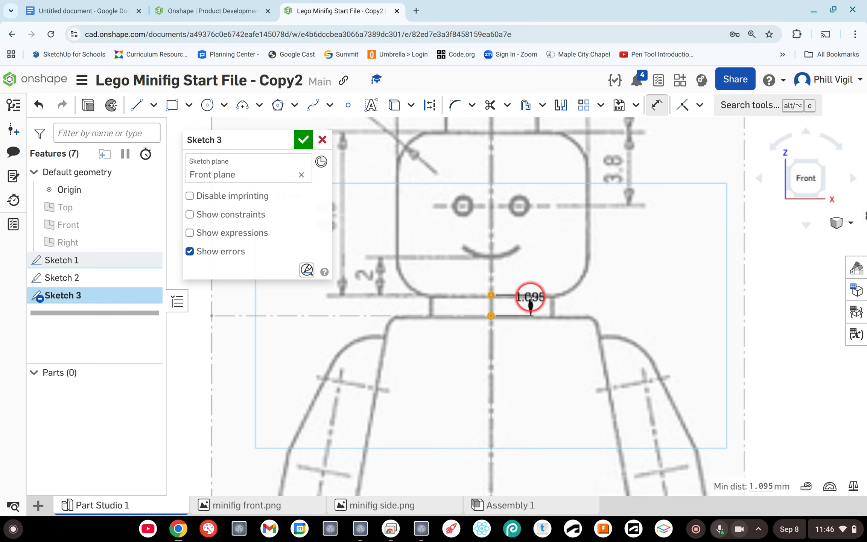
left_click(529, 305)
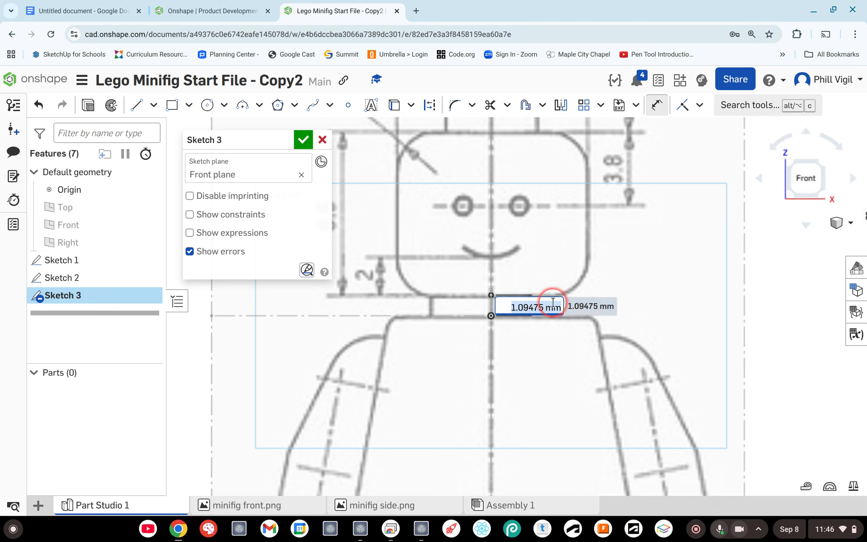
type("1")
key("Return")
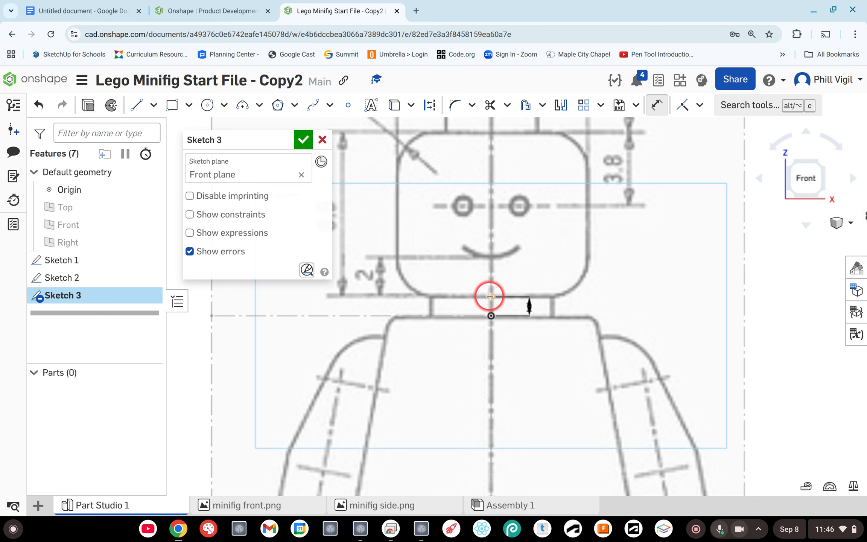
- Constrain the sketch point to the midpoint of the rectangle's bottom edge and delete the conflicting horizontal constraint at the rectangle's lower corner
scroll(664, 265, "down", 8)
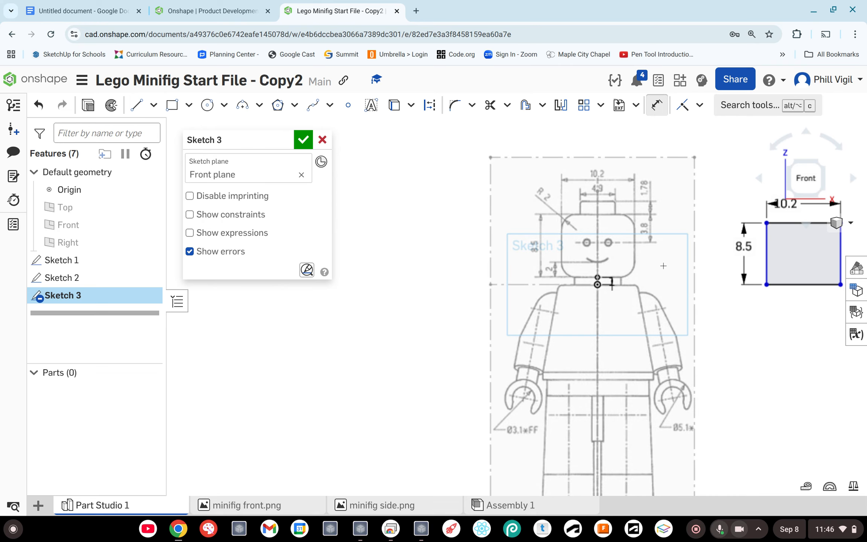
middle_click_drag(664, 265, 536, 270)
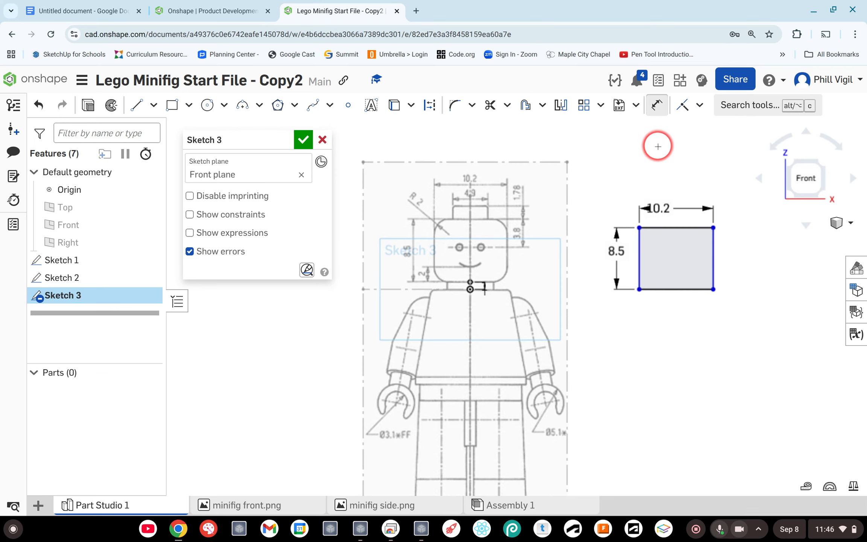
left_click(701, 107)
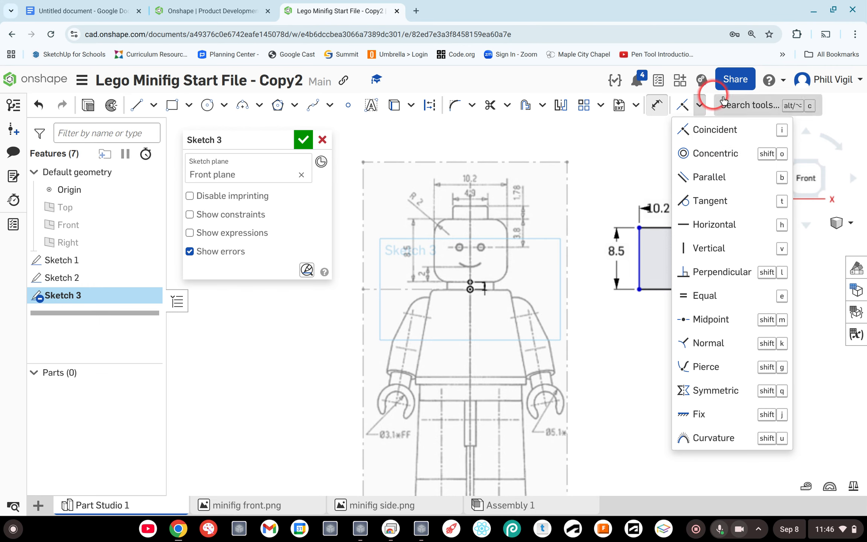
left_click(704, 108)
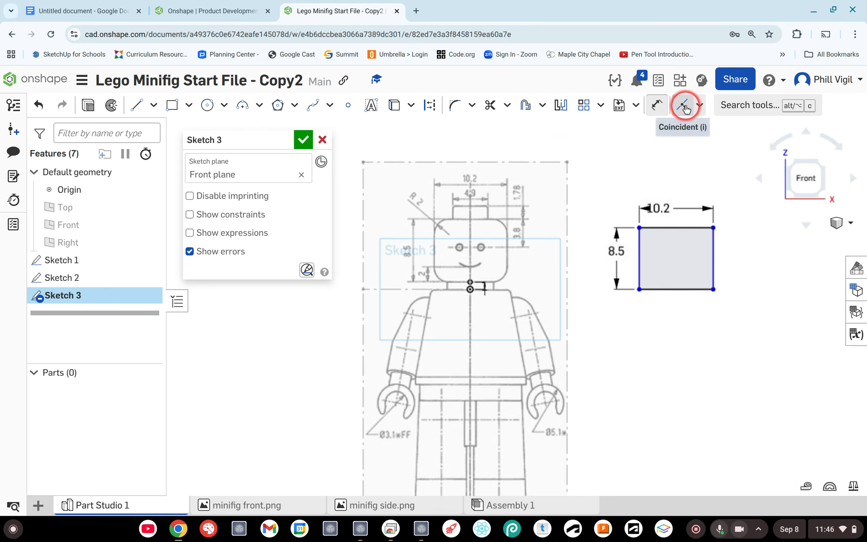
left_click(701, 107)
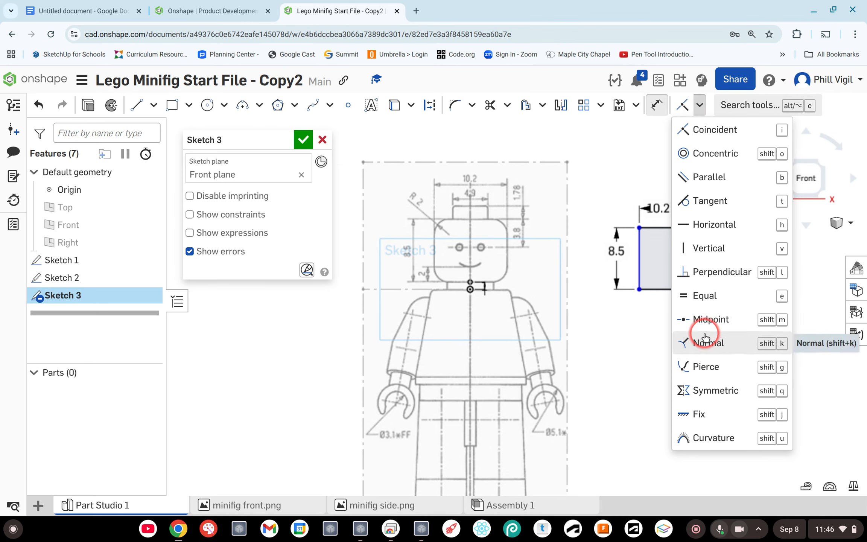
left_click(715, 319)
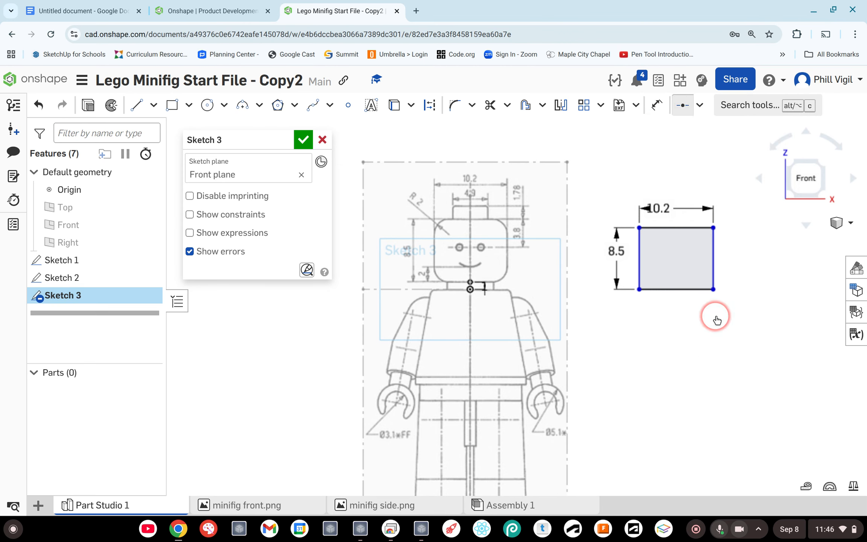
left_click(680, 289)
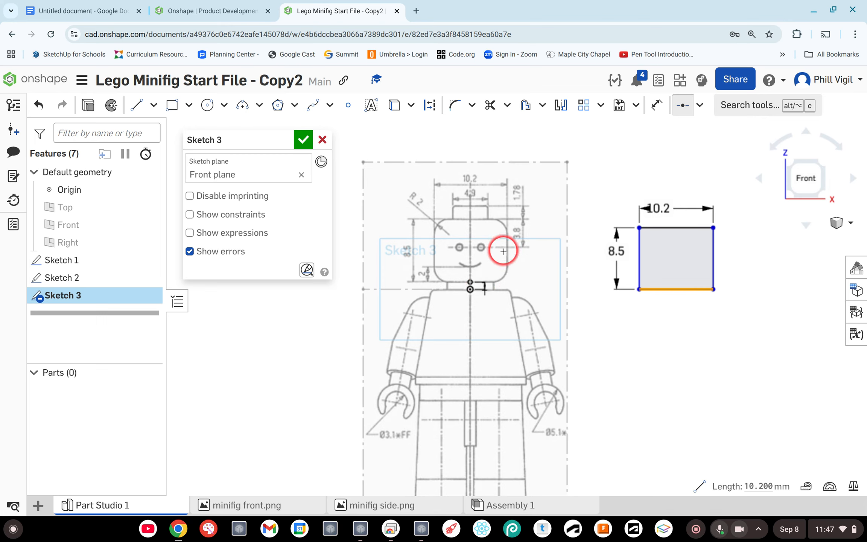
left_click(466, 282)
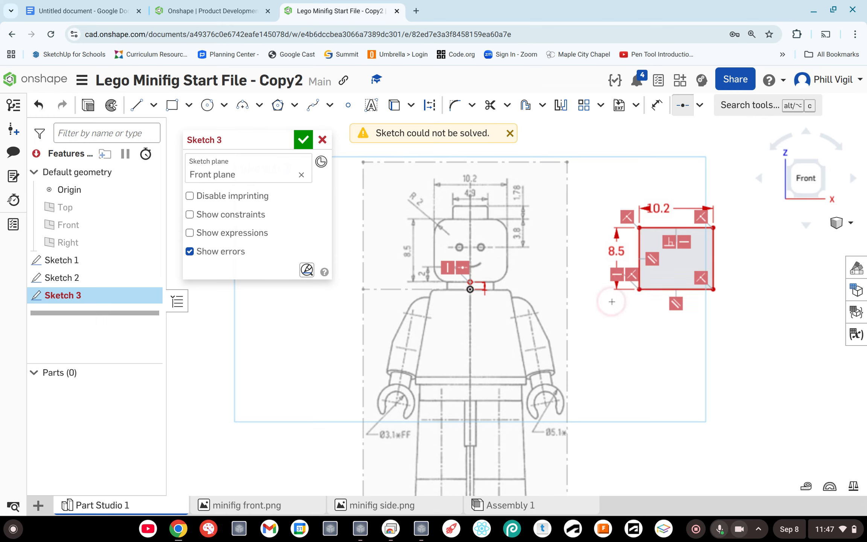
left_click(617, 274)
left_click(660, 382)
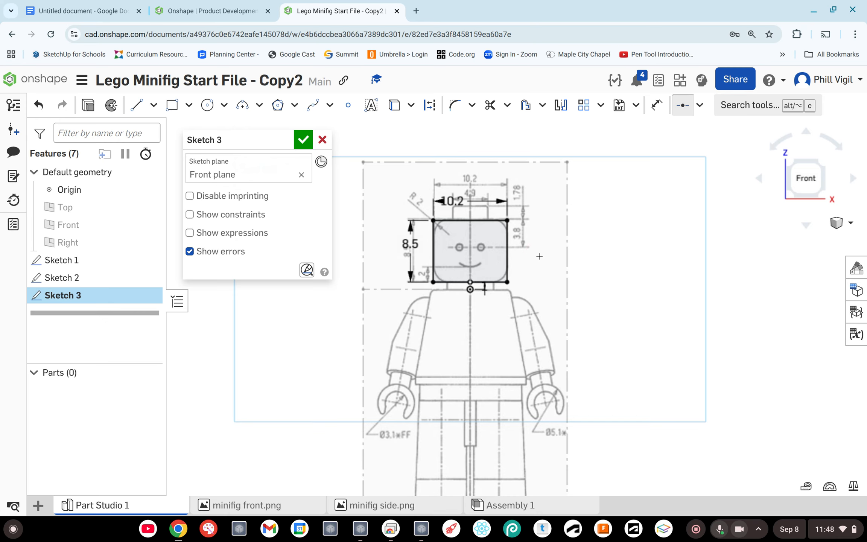
- Try a sketch fillet of about 1.93 mm radius on the rectangle's two upper corners, and undo it
scroll(540, 257, "up", 3)
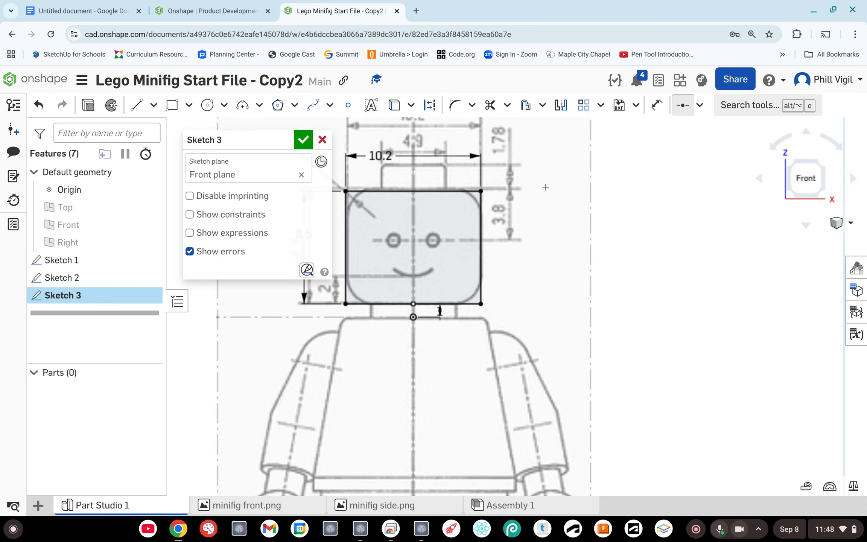
middle_click_drag(546, 187, 641, 205)
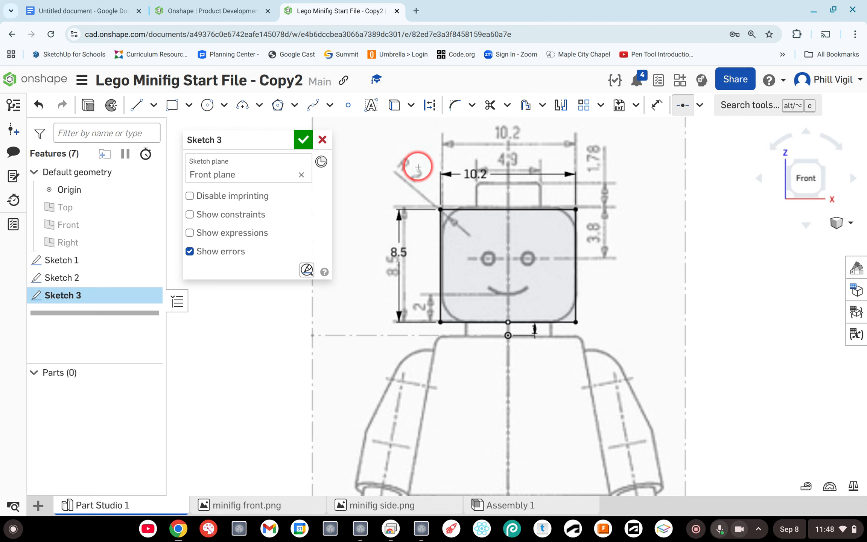
left_click(455, 109)
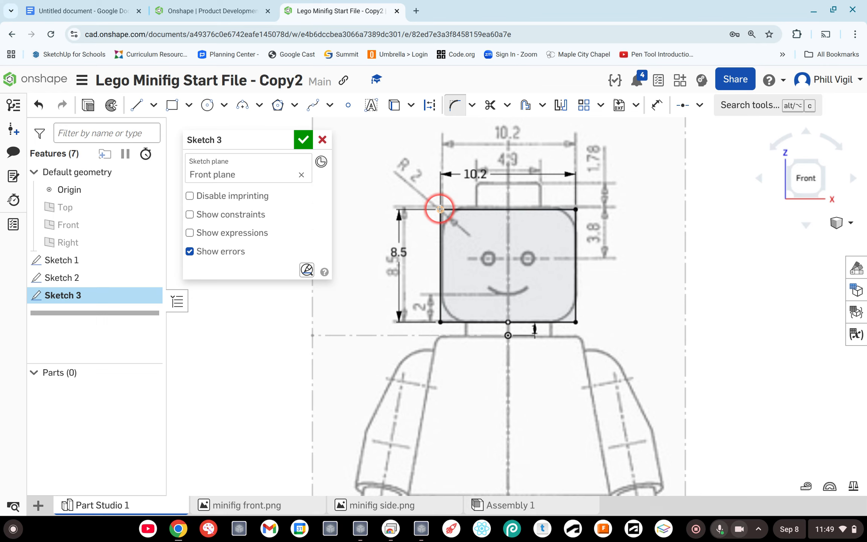
left_click_drag(439, 209, 419, 293)
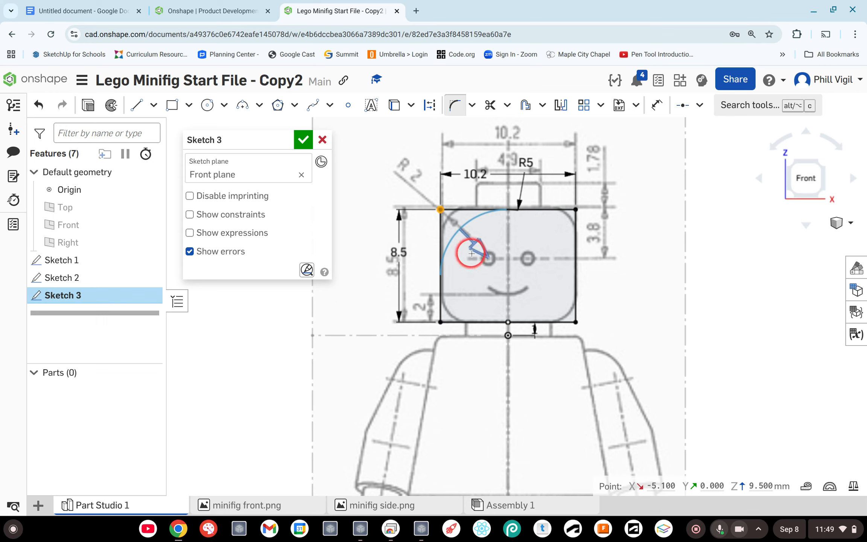
mouse_move(483, 248)
left_mouse_down()
mouse_move(467, 243)
mouse_move(490, 251)
mouse_move(471, 242)
left_mouse_up()
left_click(500, 243)
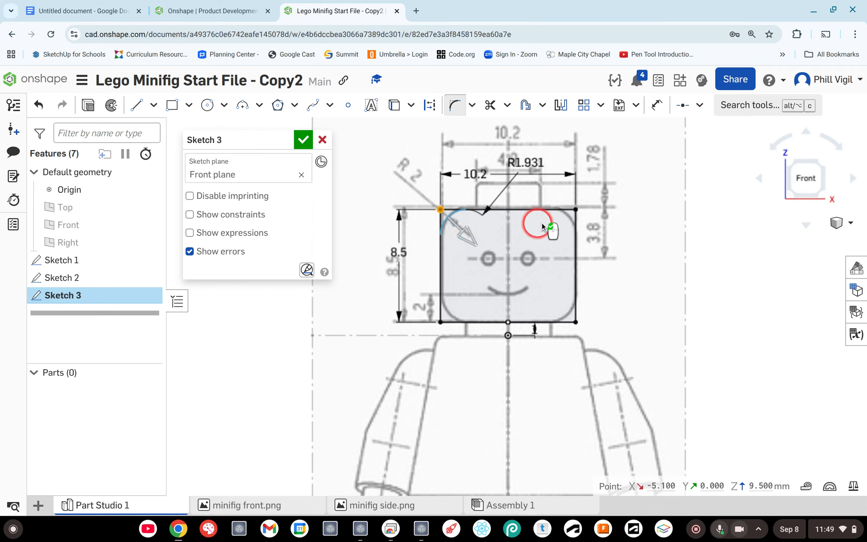
left_click(575, 209)
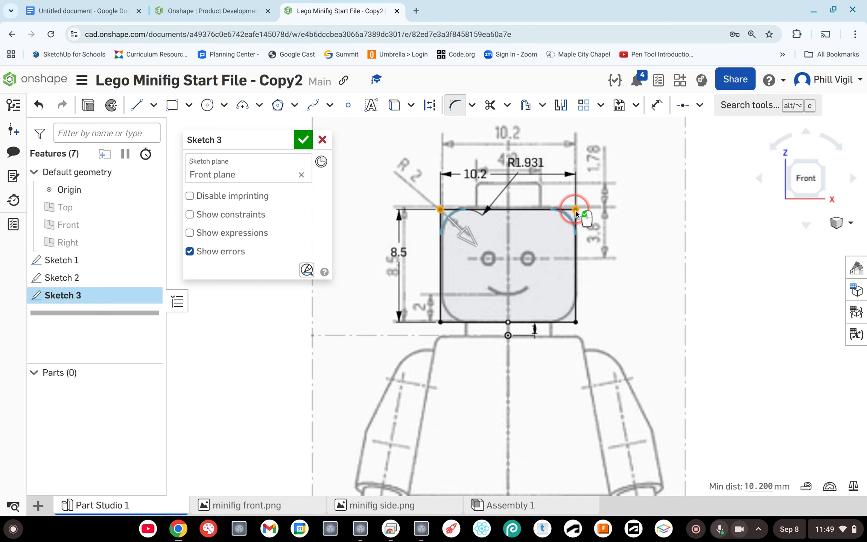
left_click(624, 227)
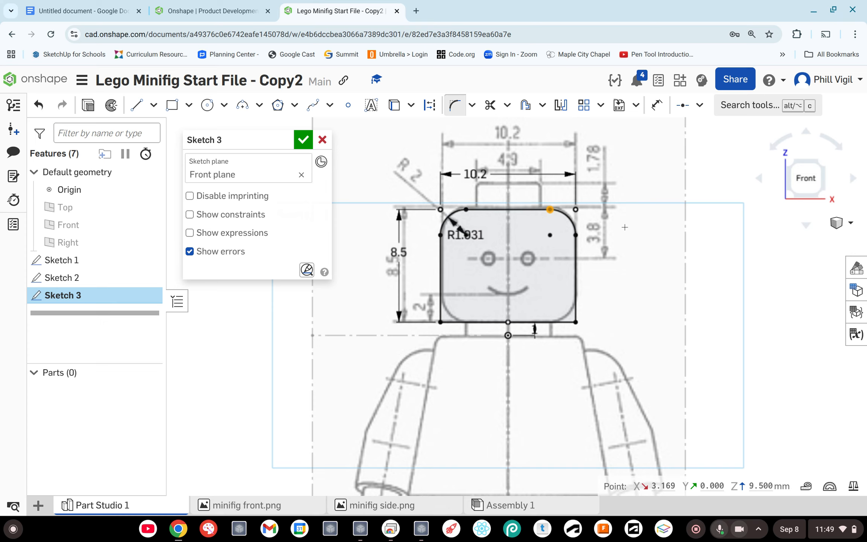
key("ctrl+z")
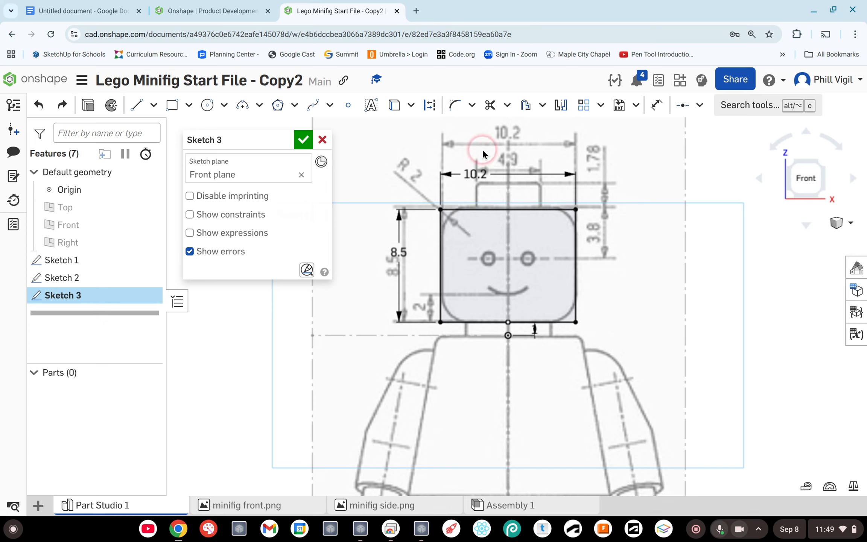
- Fillet all four corners of the head rectangle and set the fillet radius to 2 mm
left_click(455, 105)
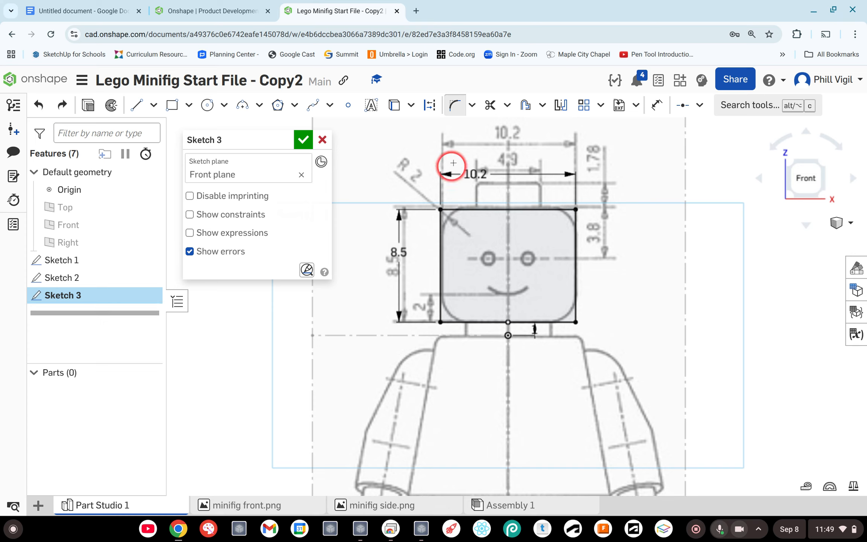
left_click(441, 210)
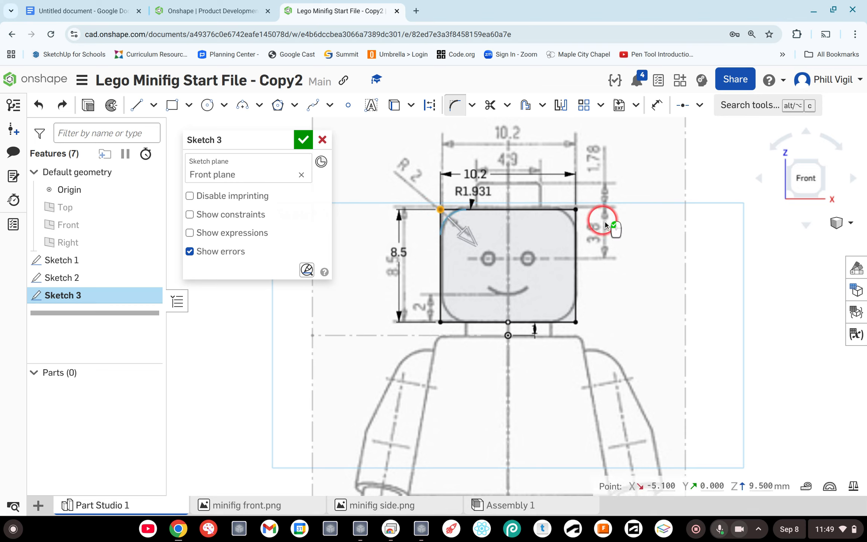
left_click(575, 210)
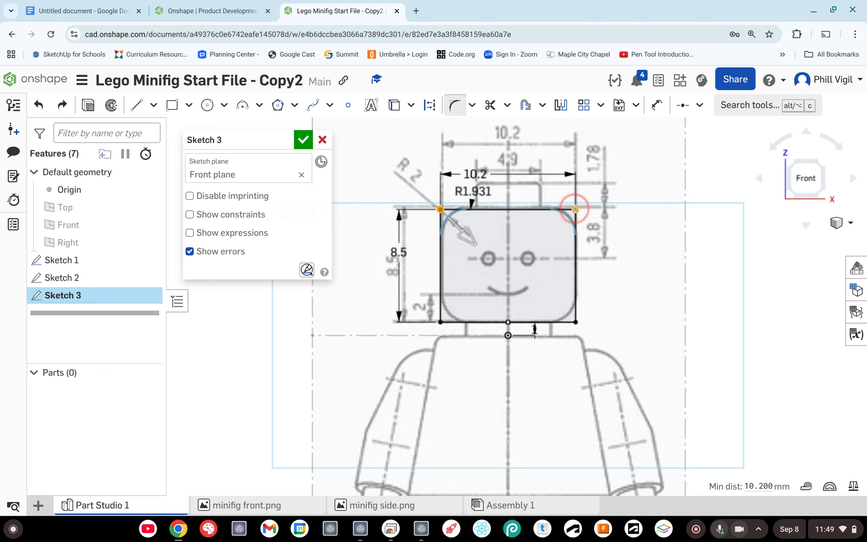
left_click(575, 322)
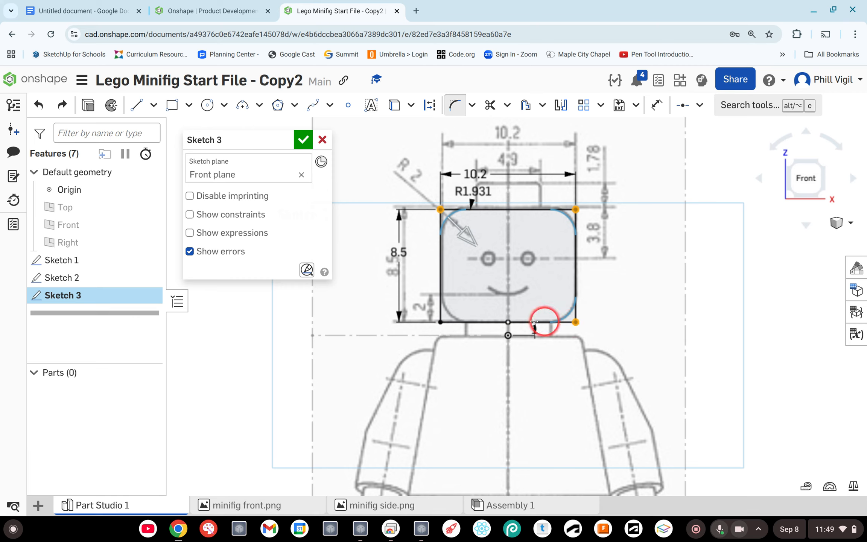
left_click(441, 322)
left_click(667, 292)
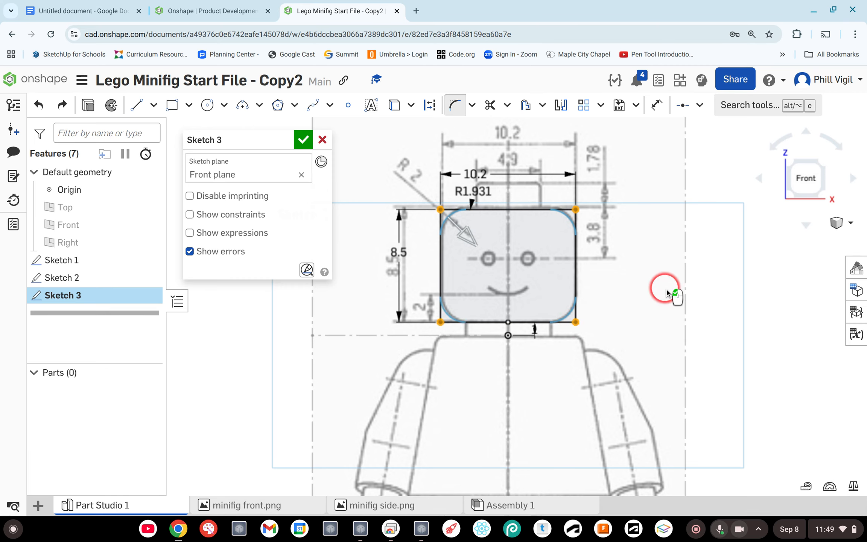
left_click(632, 273)
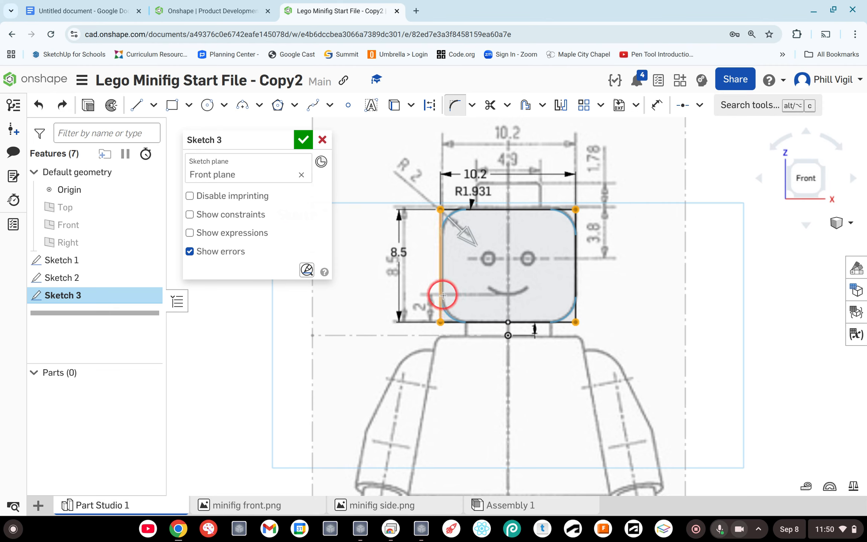
left_click(637, 231)
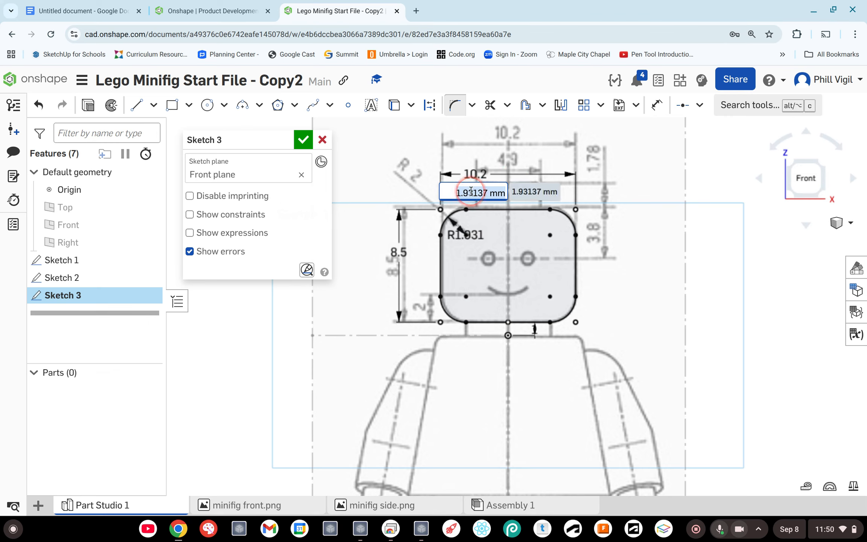
type("2")
key("Return")
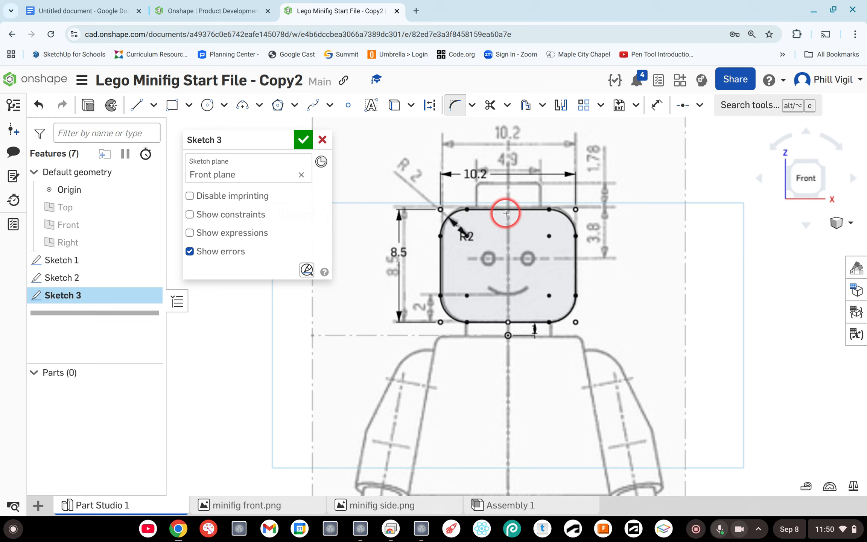
- Draw a vertical line from the midpoint of the head profile's bottom edge to the midpoint of its top edge, and finish the sketch
left_click(132, 105)
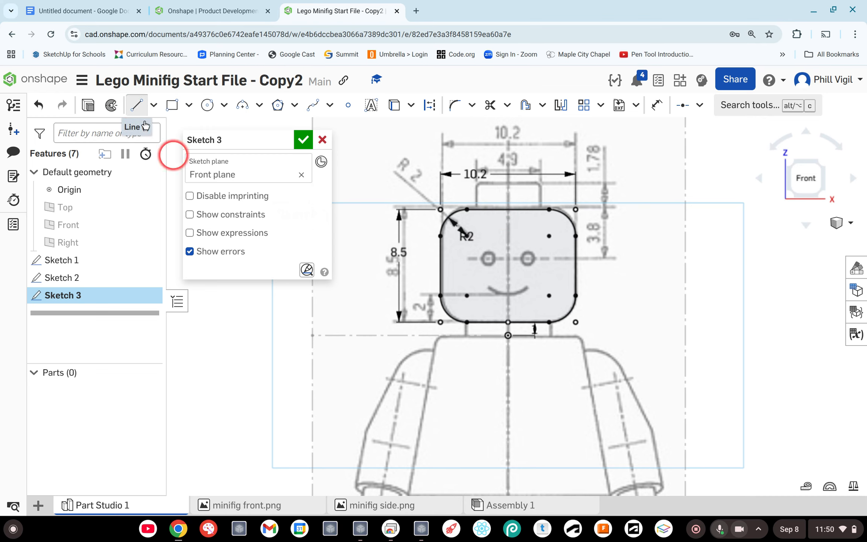
left_click(508, 322)
left_click_drag(508, 322, 508, 211)
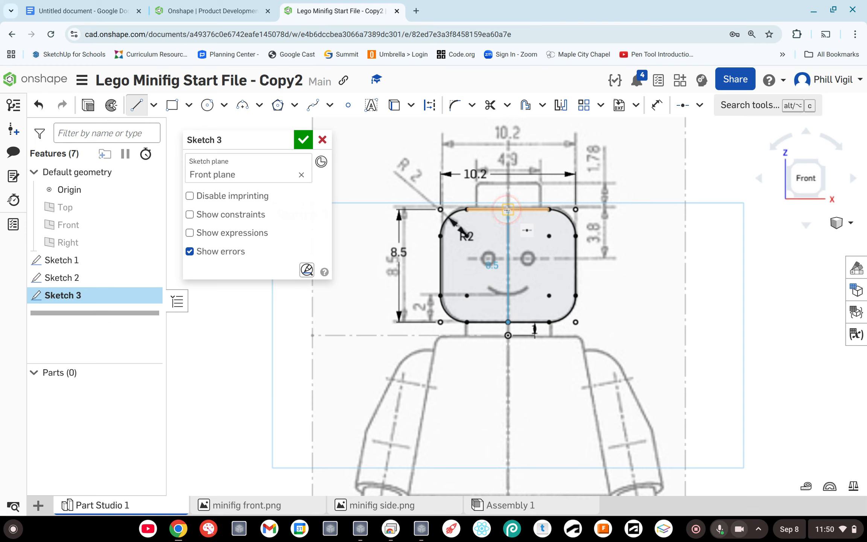
left_click(508, 211)
left_click(708, 249)
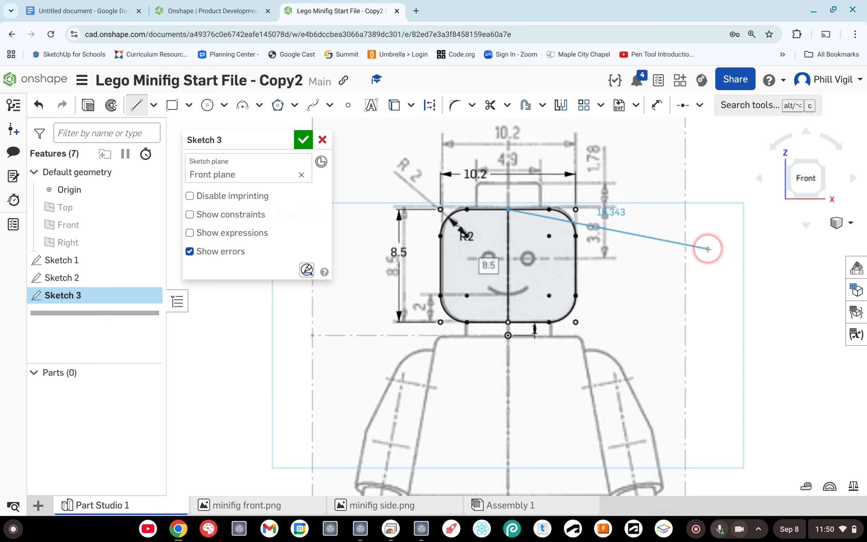
key("Escape")
left_click(596, 274)
left_click(549, 268)
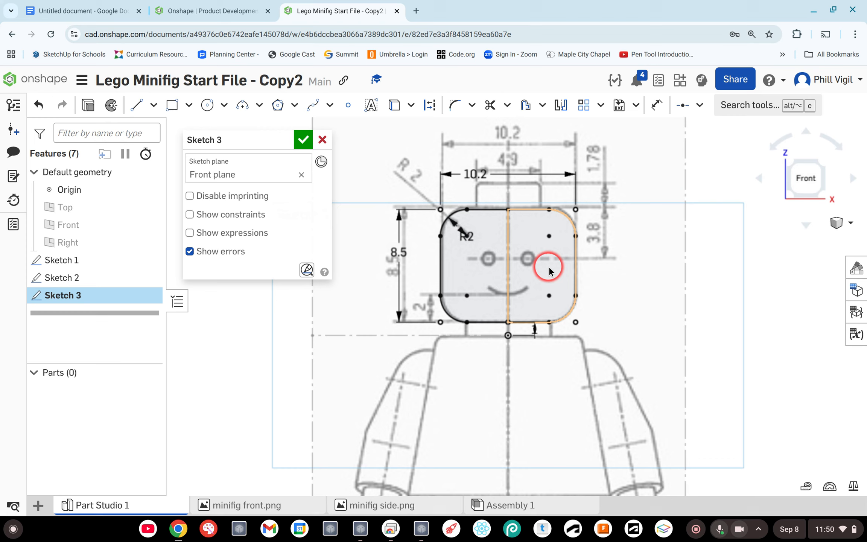
left_click(624, 284)
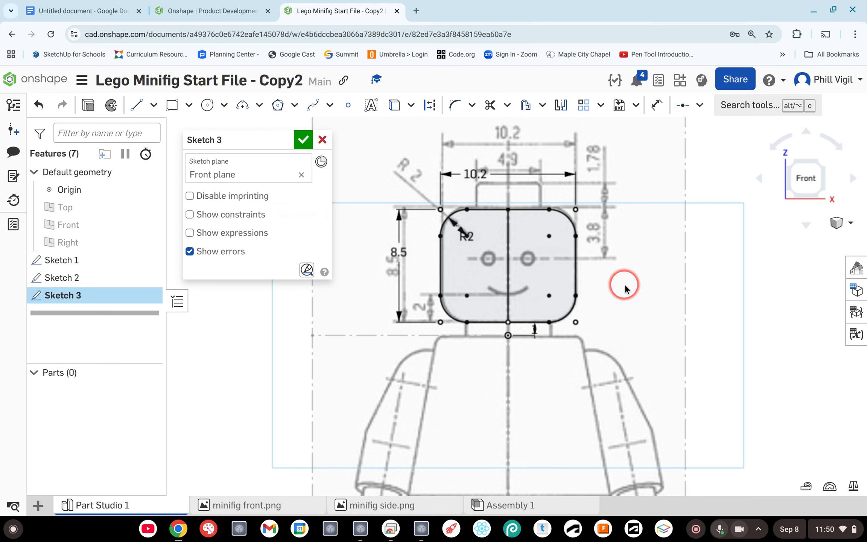
left_click(302, 139)
- Revolve the right half of the head profile as a new solid, a full turn around the vertical centre line
left_click(820, 164)
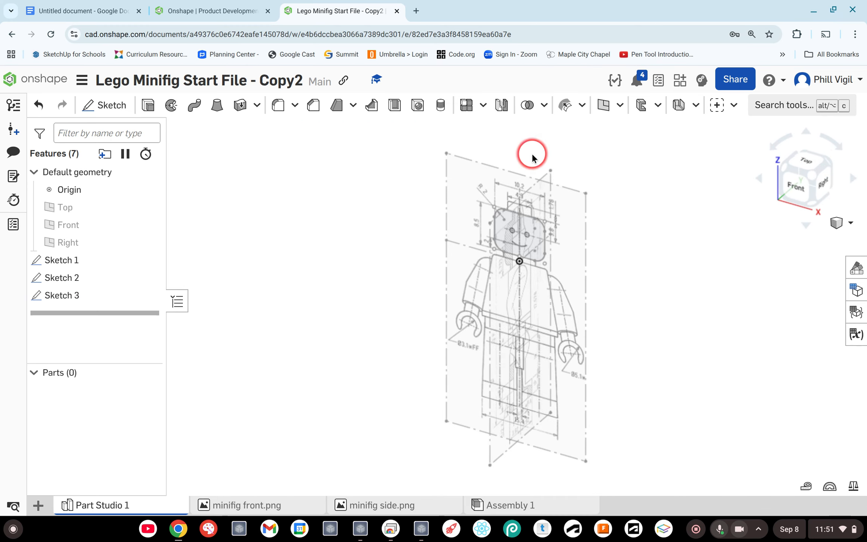
left_click(172, 106)
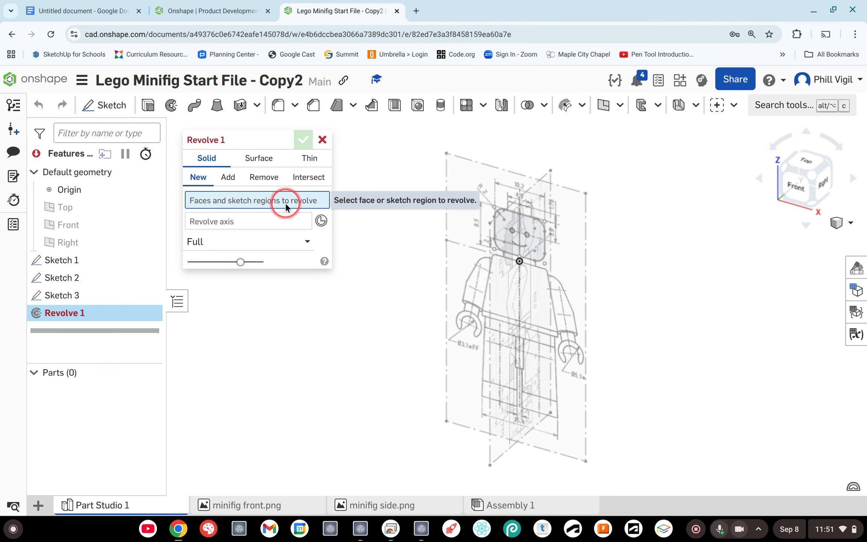
left_click(533, 241)
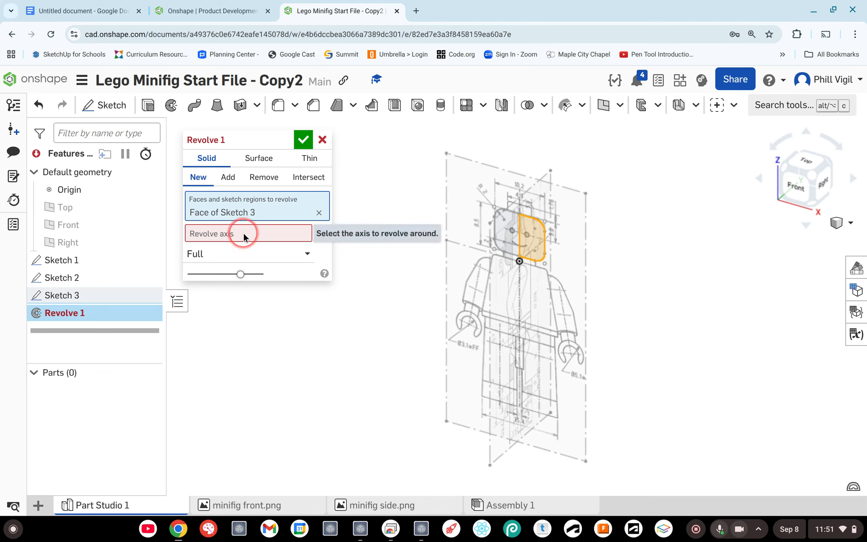
left_click(215, 235)
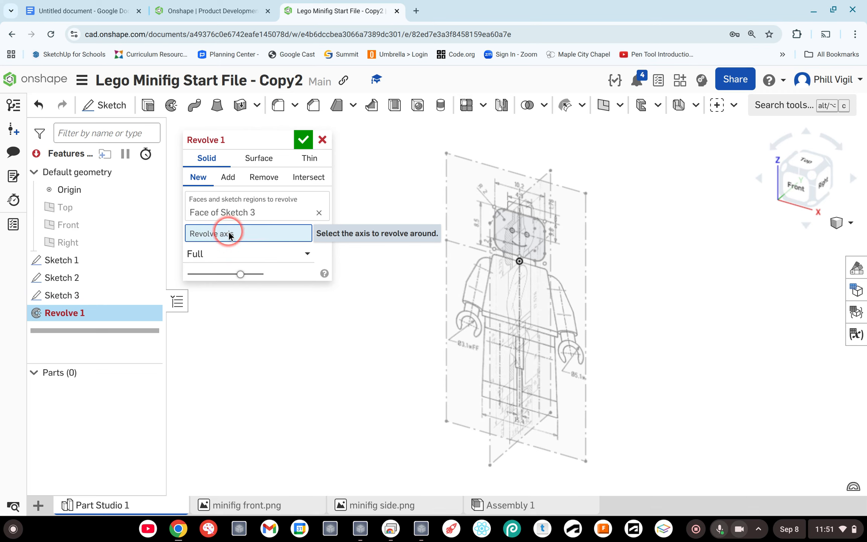
left_click(521, 237)
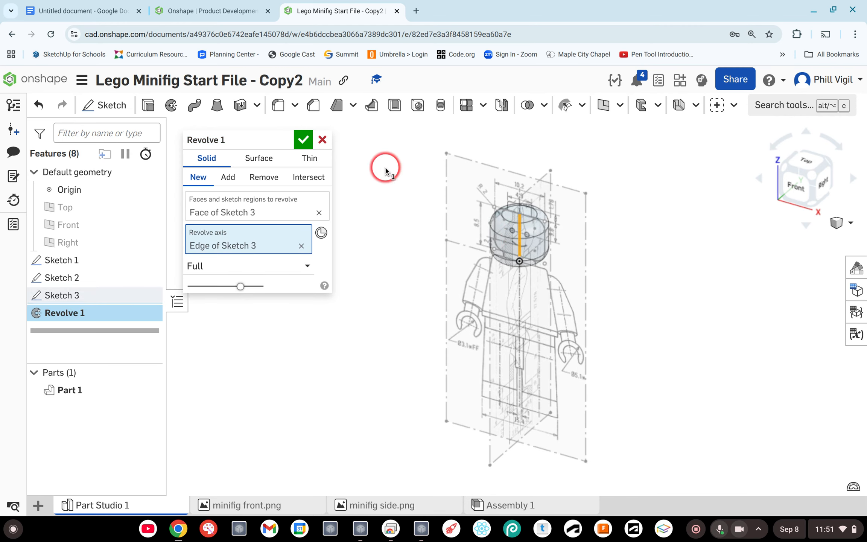
mouse_move(638, 283)
right_mouse_down()
mouse_move(621, 236)
mouse_move(596, 244)
mouse_move(546, 224)
mouse_move(607, 249)
mouse_move(668, 259)
mouse_move(635, 270)
mouse_move(648, 276)
mouse_move(674, 259)
right_mouse_up()
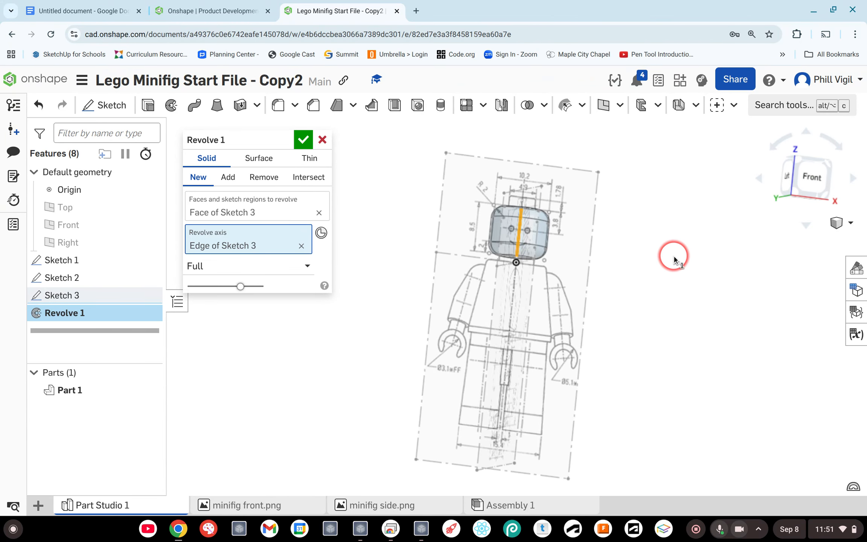
left_click(304, 140)
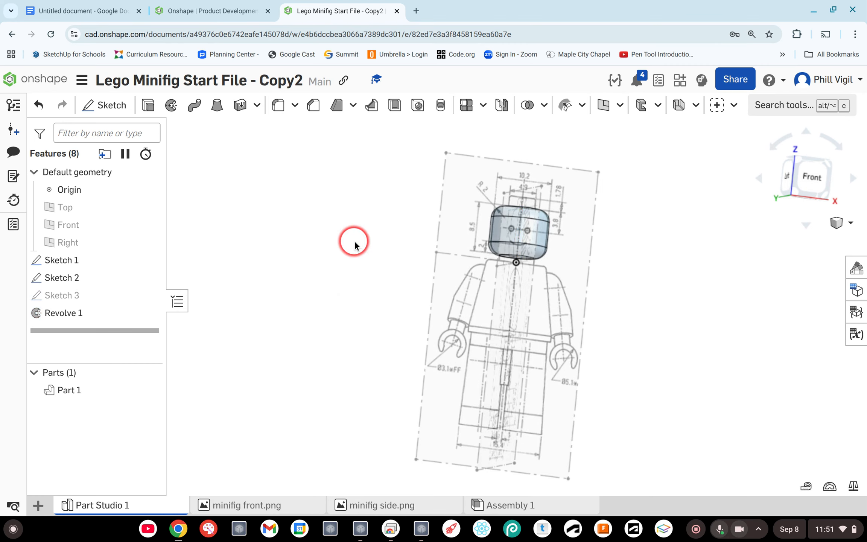
right_click_drag(355, 241, 344, 283)
left_click(521, 226)
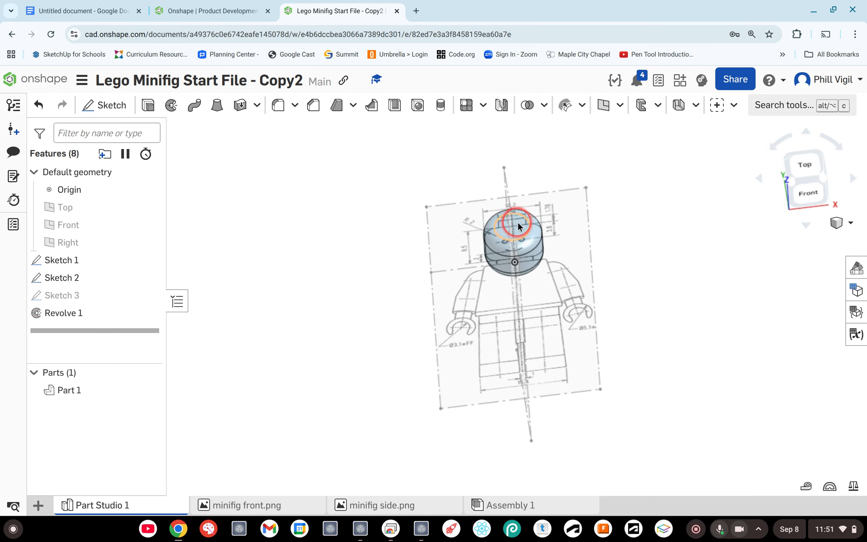
scroll(518, 222, "up", 5)
left_click(509, 197)
left_click(500, 172)
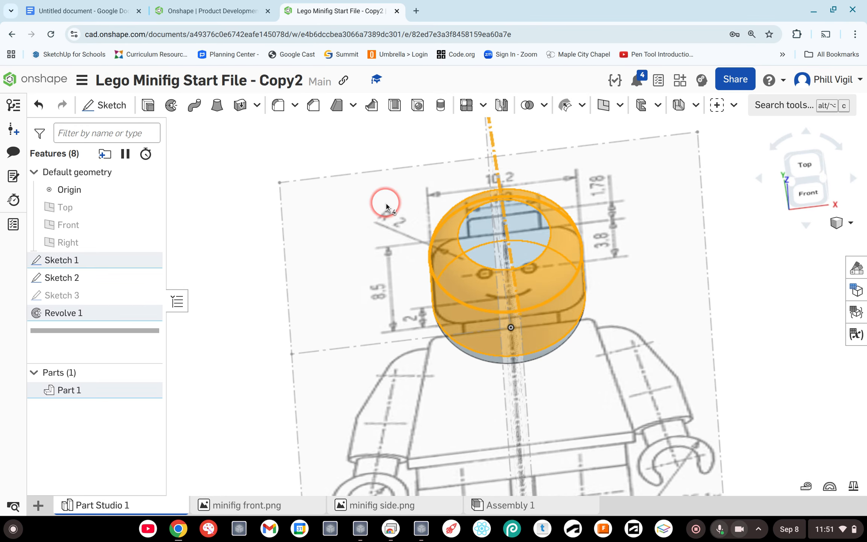
left_click(356, 196)
left_click(351, 163)
left_click(239, 245)
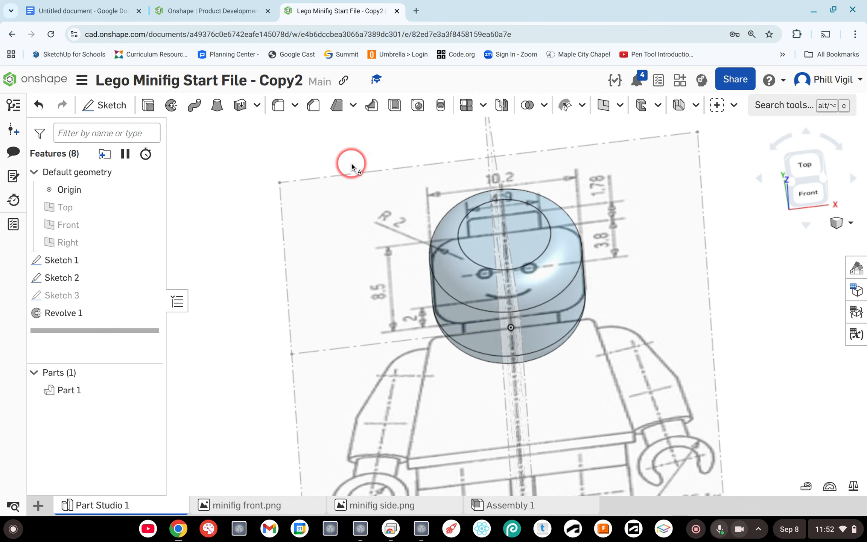
left_click(212, 277)
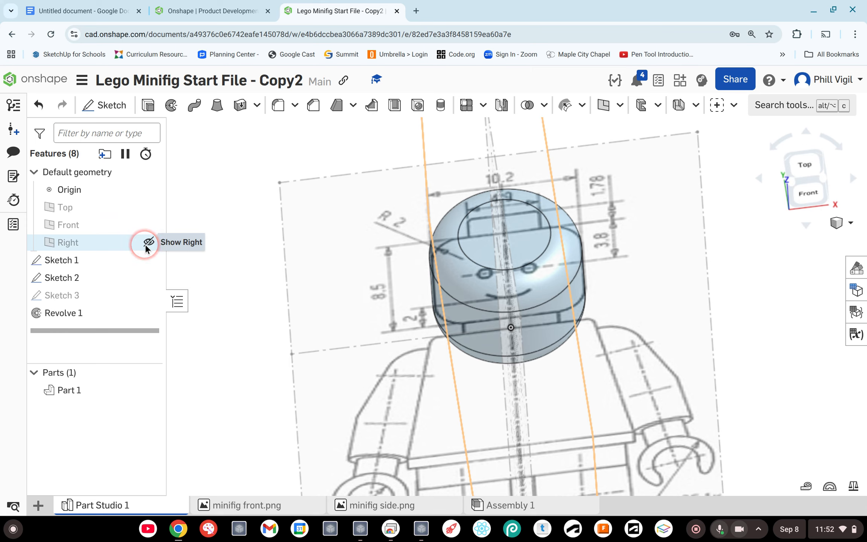
- Show the Top and Front planes, and hide both again
left_click(153, 206)
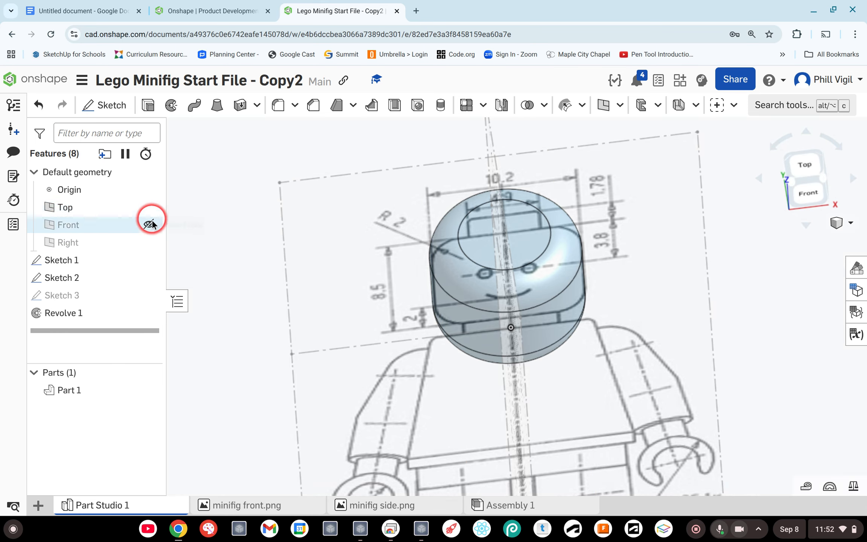
left_click(150, 224)
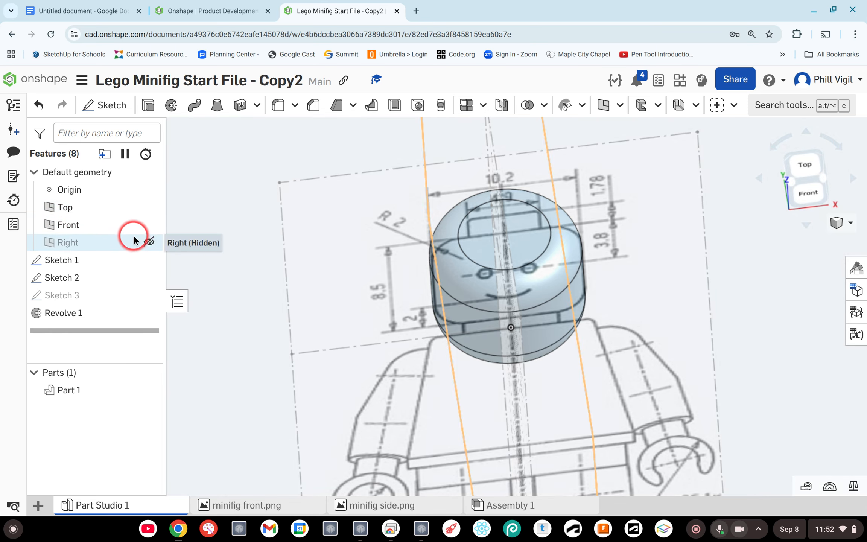
left_click(150, 224)
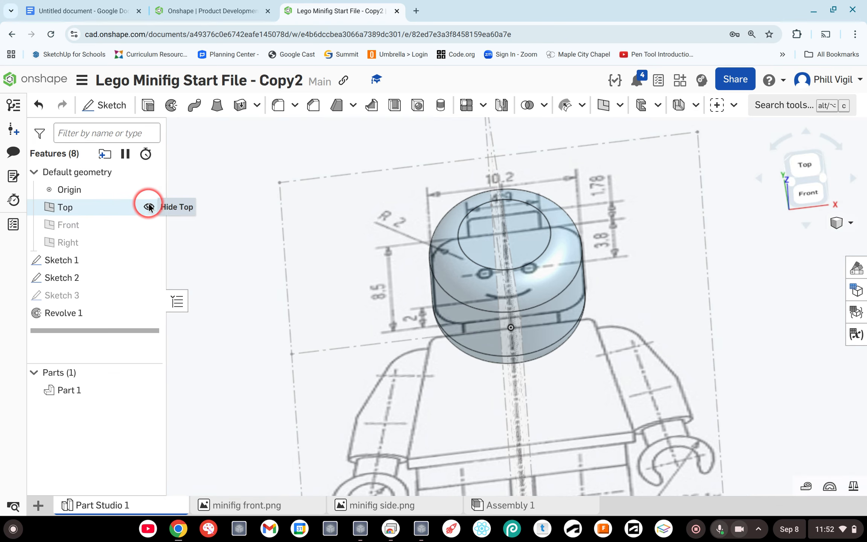
left_click(150, 207)
- Hide Sketch 1 and Sketch 2 with the reference drawings, and start a sketch on the head's flat top face, viewed from above
left_click(148, 261)
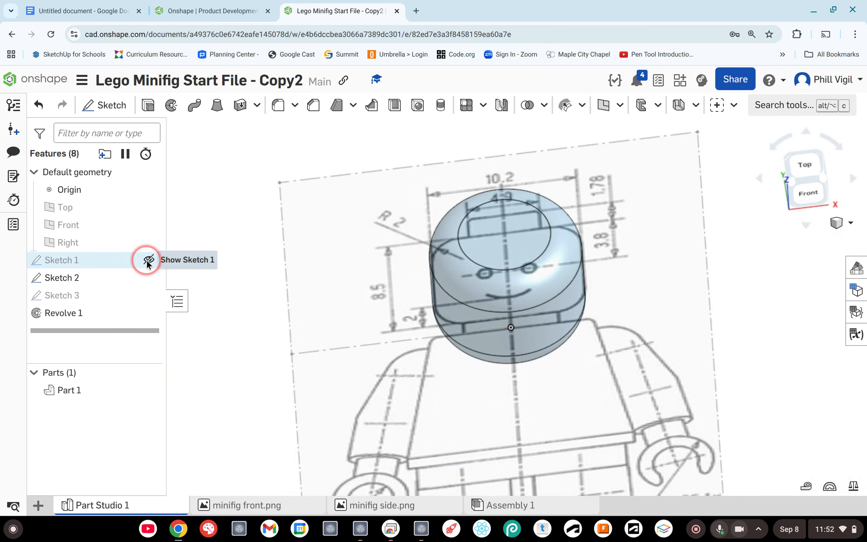
left_click(149, 278)
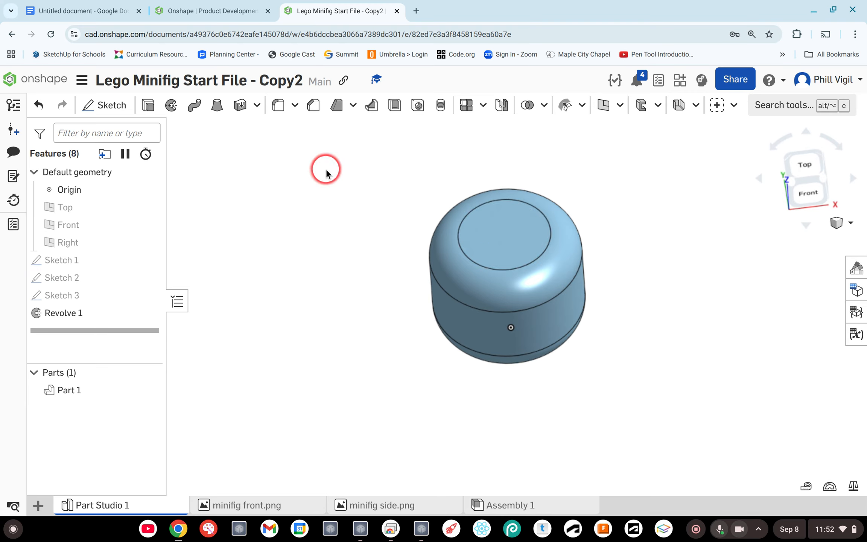
left_click(804, 165)
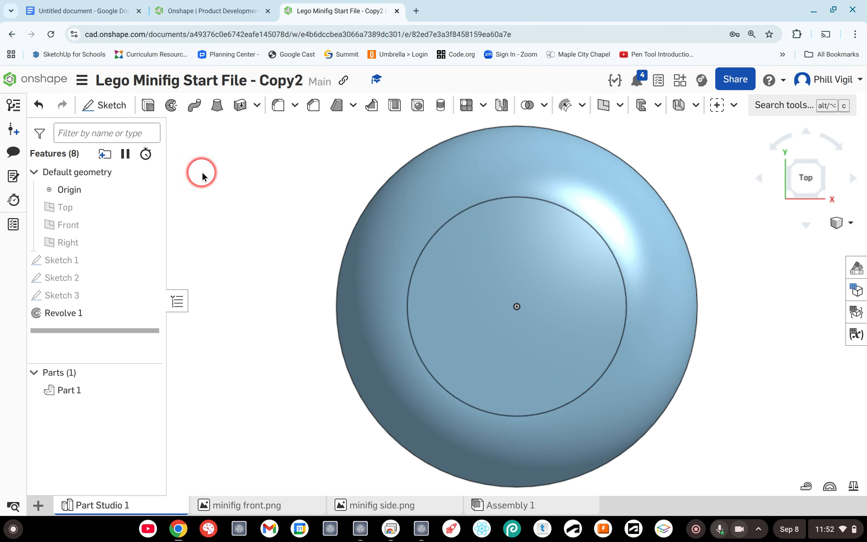
left_click(446, 333)
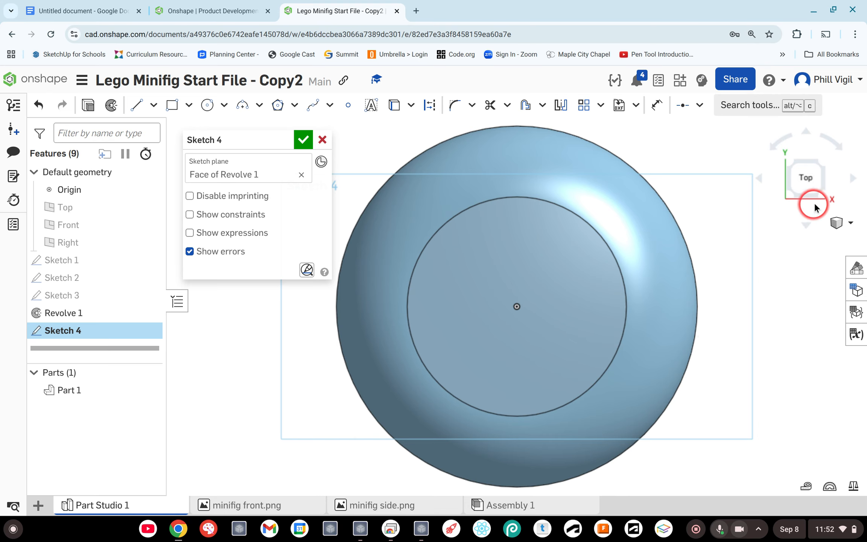
left_click(823, 194)
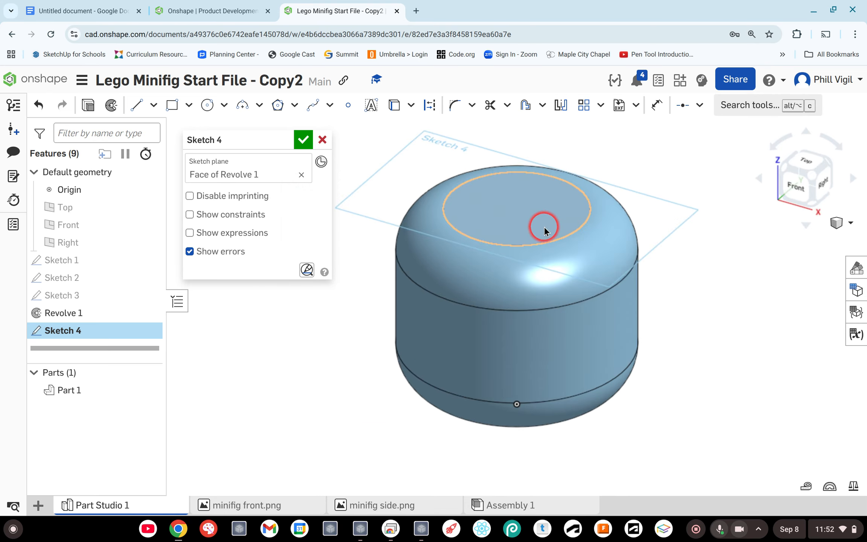
left_click(807, 163)
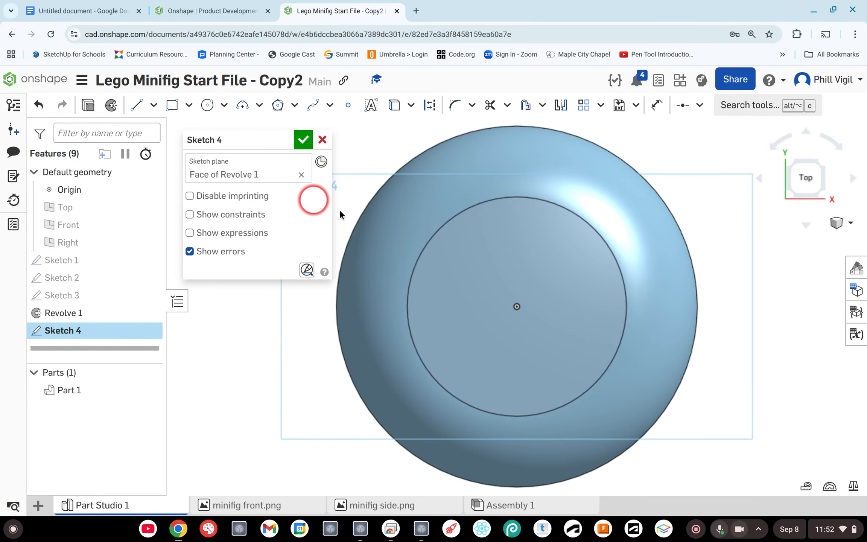
- Draw a circle about 3.52 mm in diameter on the head's top face, centred on the origin
left_click(207, 105)
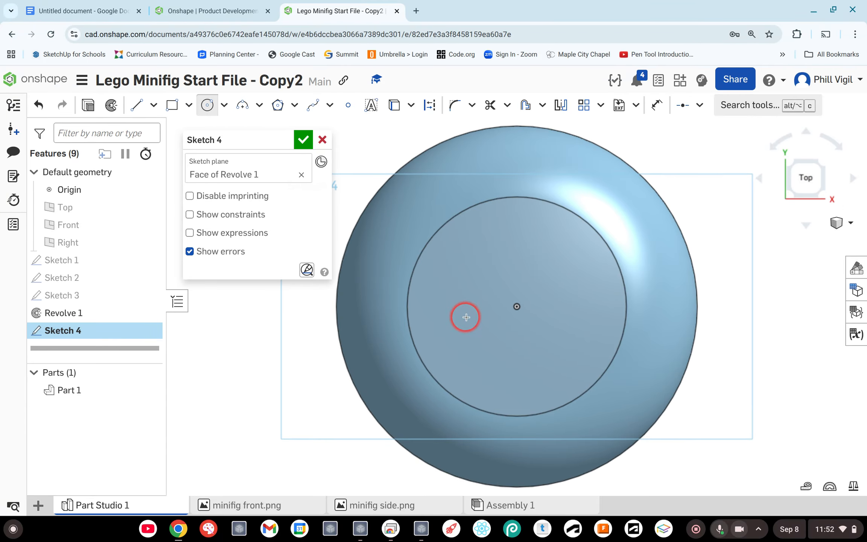
left_click(516, 305)
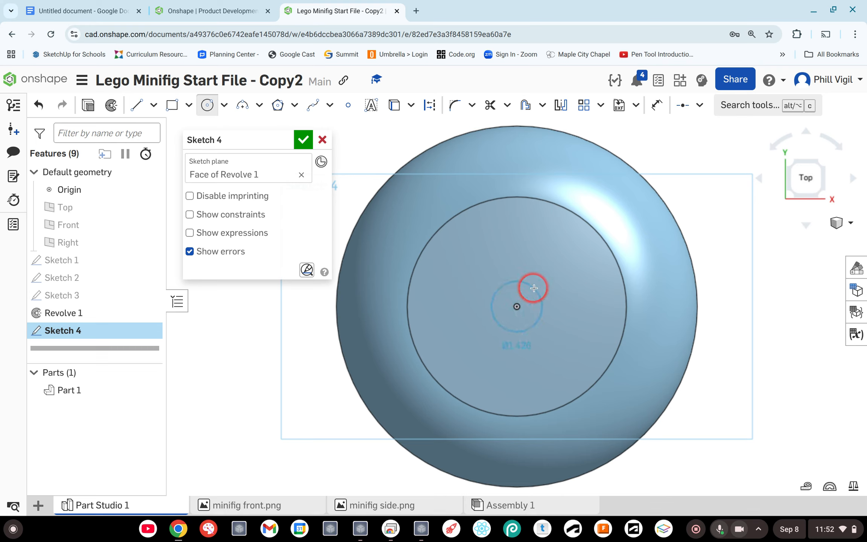
left_click(564, 266)
left_click(648, 300)
- Dimension the circle's diameter, set it to 4.9 mm, and finish the sketch
left_click(657, 80)
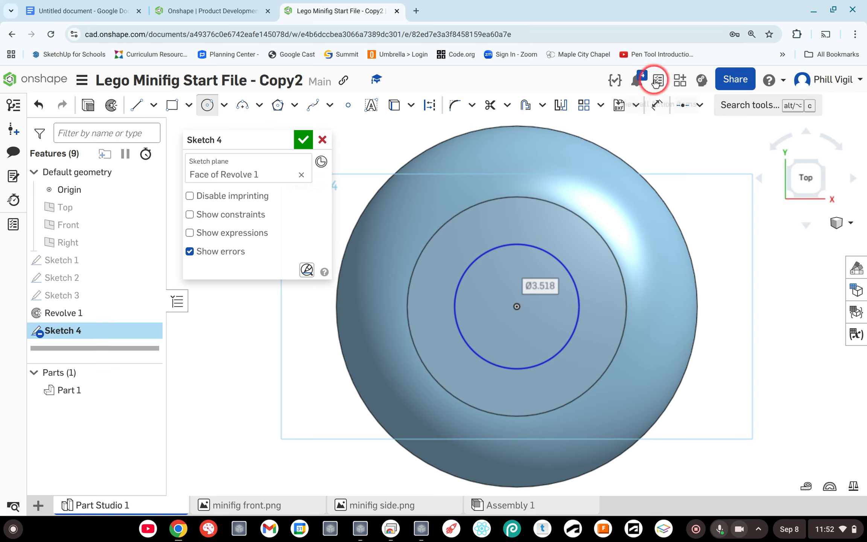
left_click(657, 105)
left_click(567, 262)
left_click(567, 262)
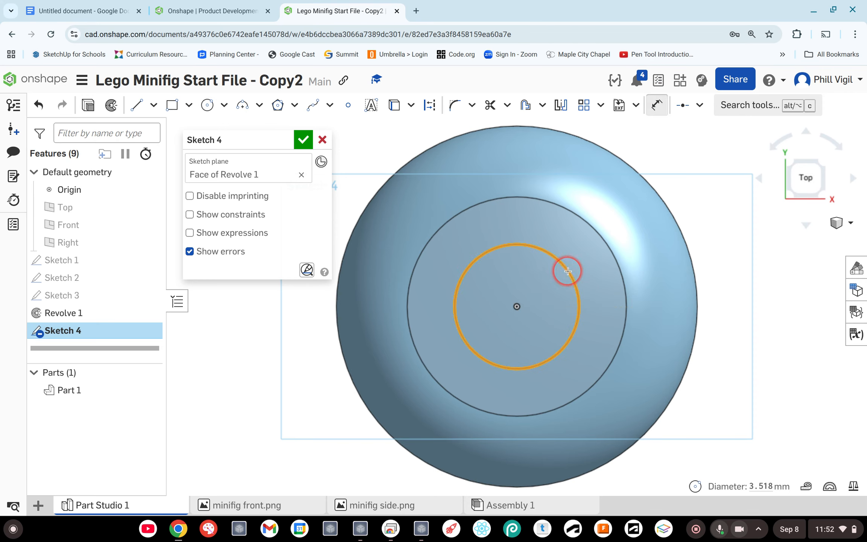
left_click(734, 218)
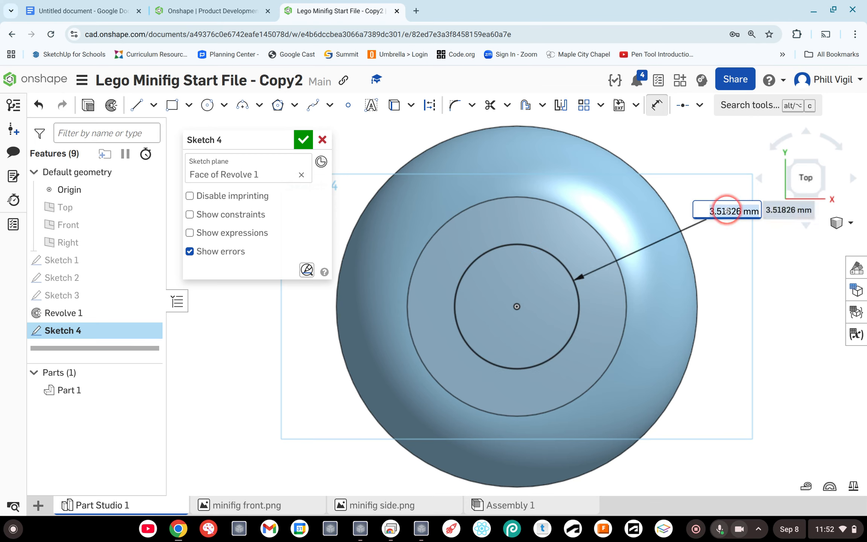
type("4")
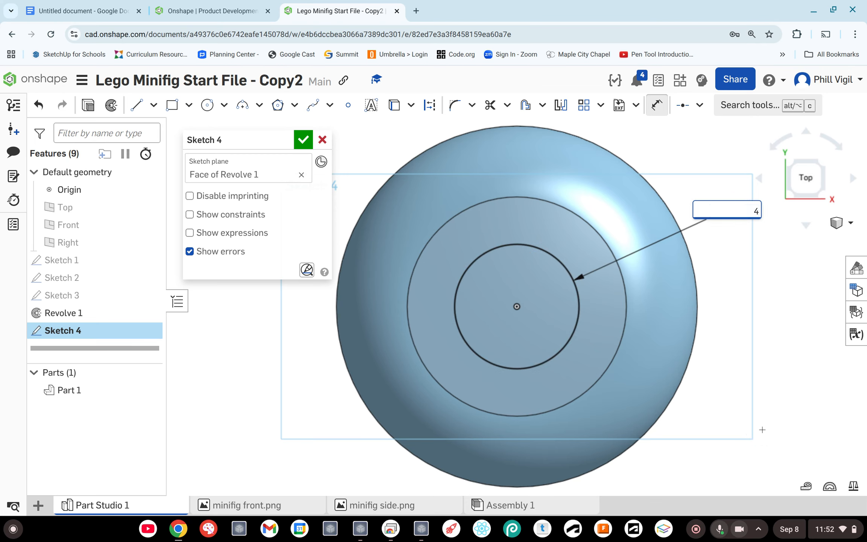
type(".9")
key("Return")
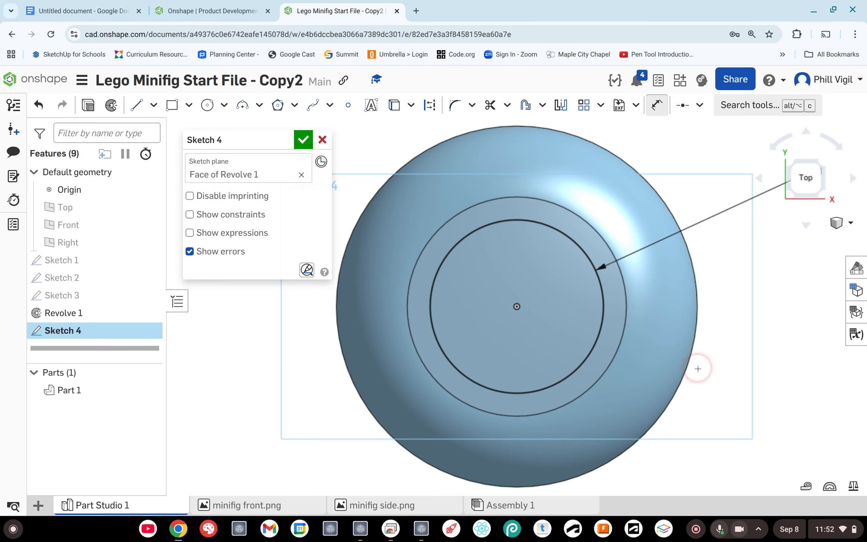
right_click_drag(698, 369, 676, 368)
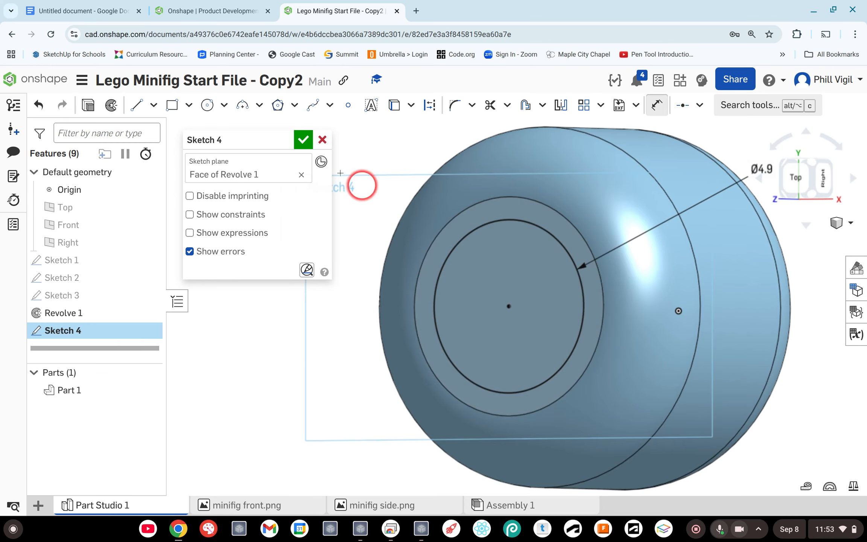
left_click(302, 142)
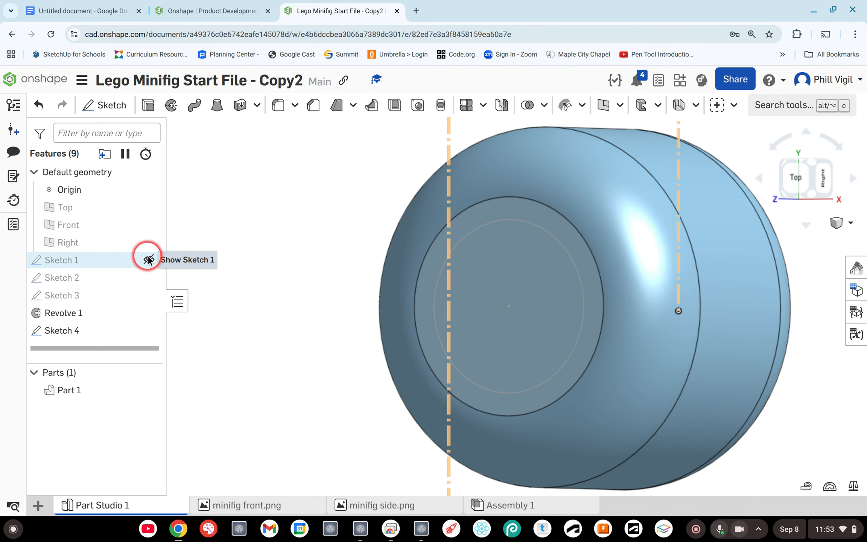
- Show the reference drawings in Sketch 1 and Sketch 2 again
left_click(149, 259)
left_click(148, 277)
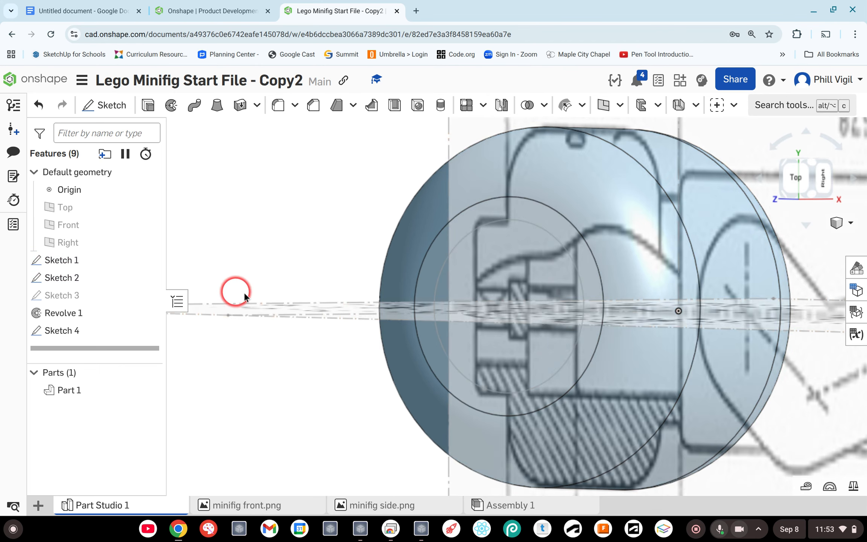
- Extrude the circle on the head's top face 1.78 mm upward, adding it to the head as the stud
right_click_drag(267, 297, 275, 245)
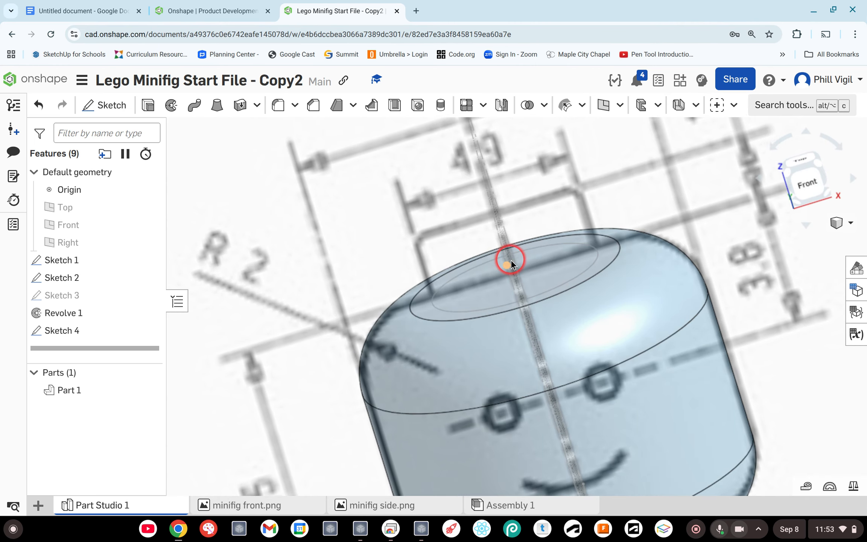
scroll(511, 261, "up", 2)
scroll(511, 260, "down", 3)
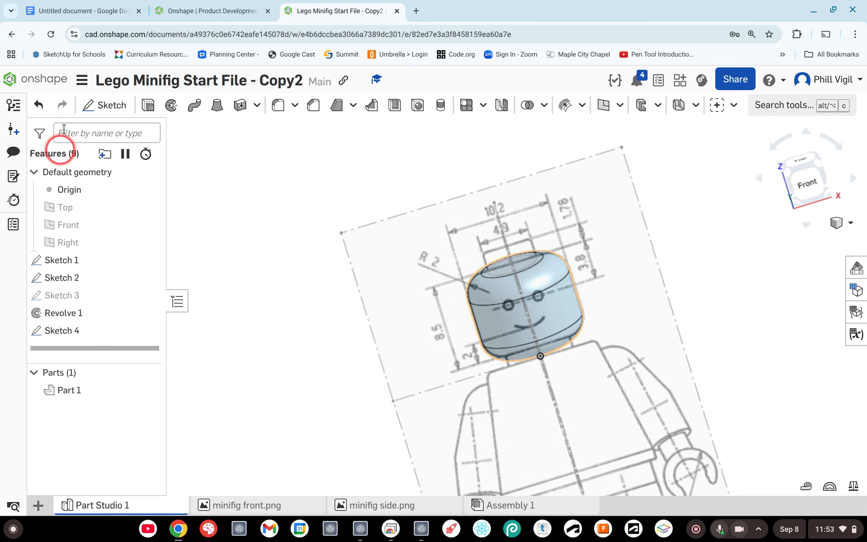
left_click(148, 105)
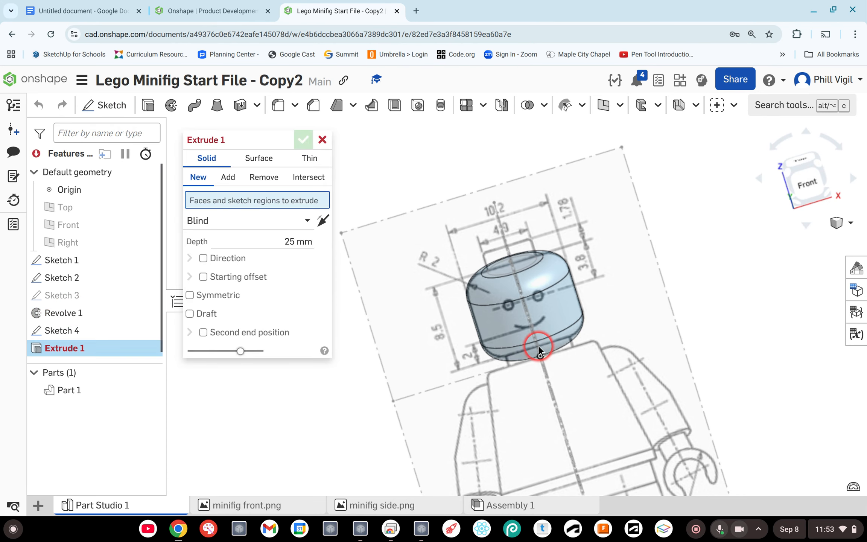
left_click(521, 261)
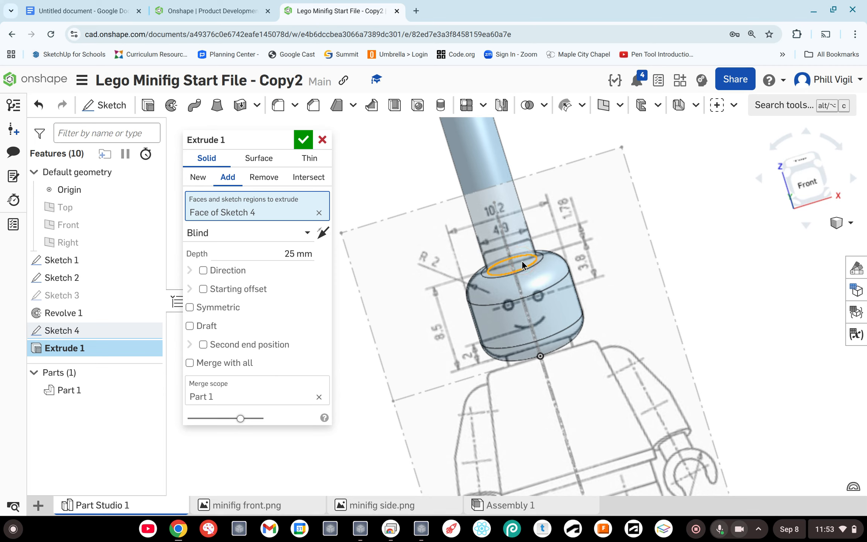
left_click(296, 254)
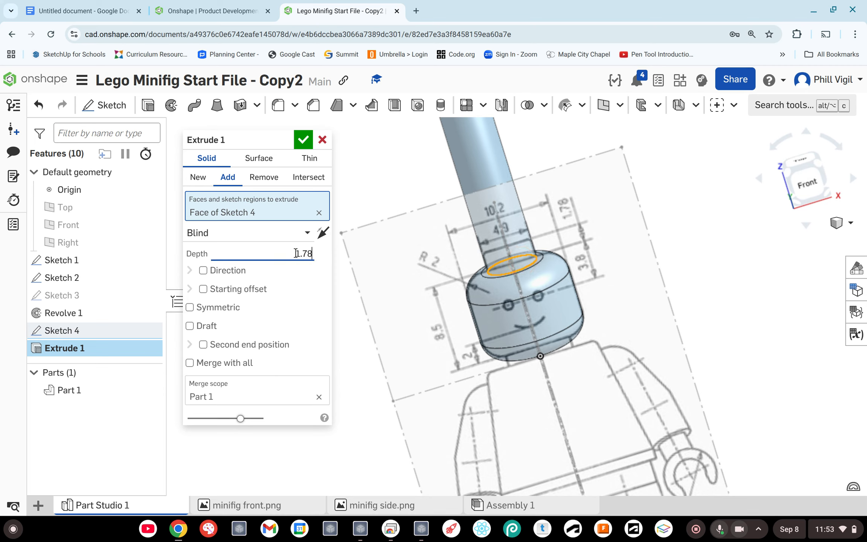
key("Return")
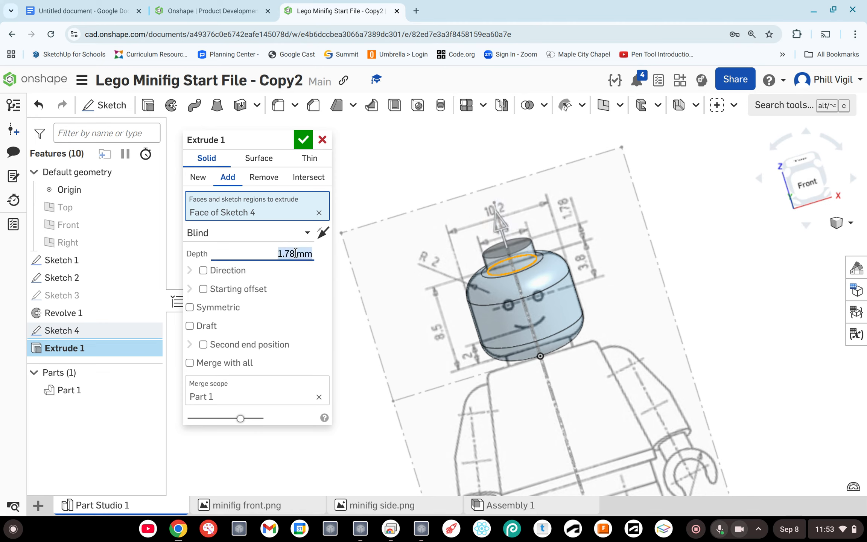
left_click(302, 140)
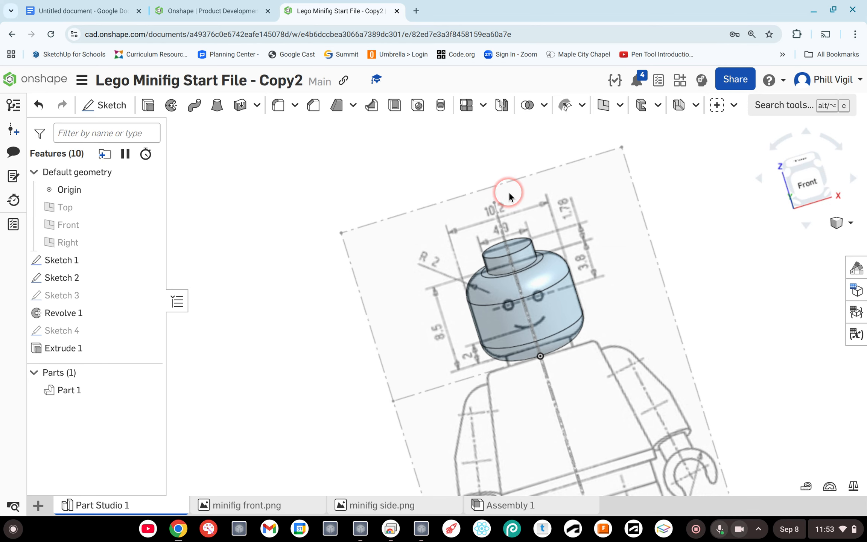
- Hide Sketch 1 and compare the stud's outline with the front reference drawing
scroll(525, 253, "up", 3)
mouse_move(525, 252)
right_mouse_down()
mouse_move(534, 219)
mouse_move(564, 208)
mouse_move(513, 212)
mouse_move(510, 237)
right_mouse_up()
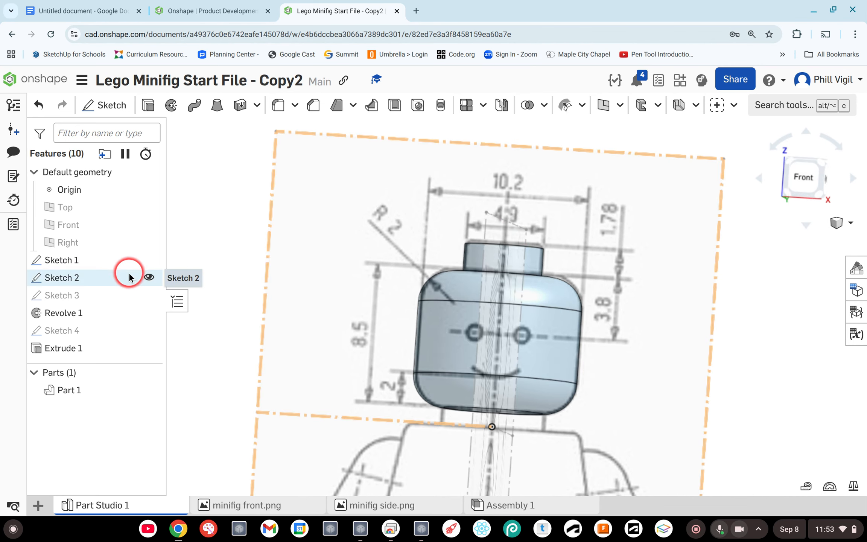
left_click(148, 260)
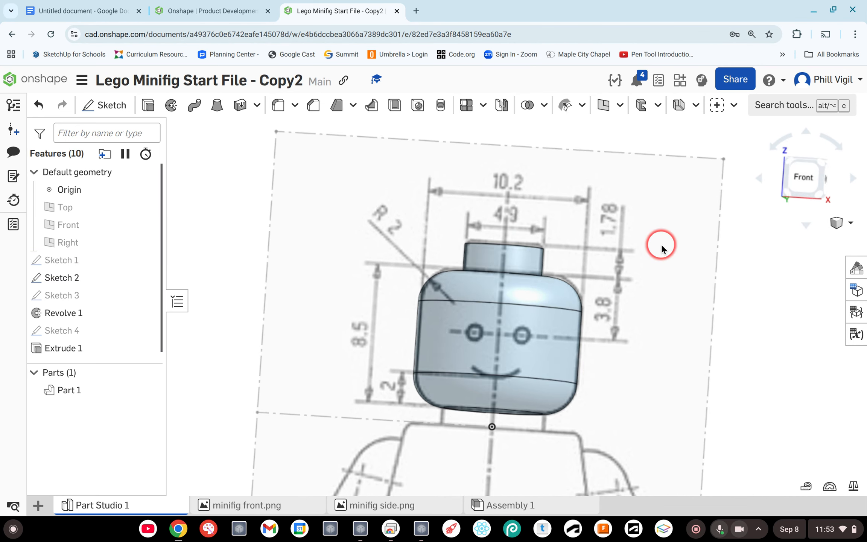
scroll(521, 254, "up", 5)
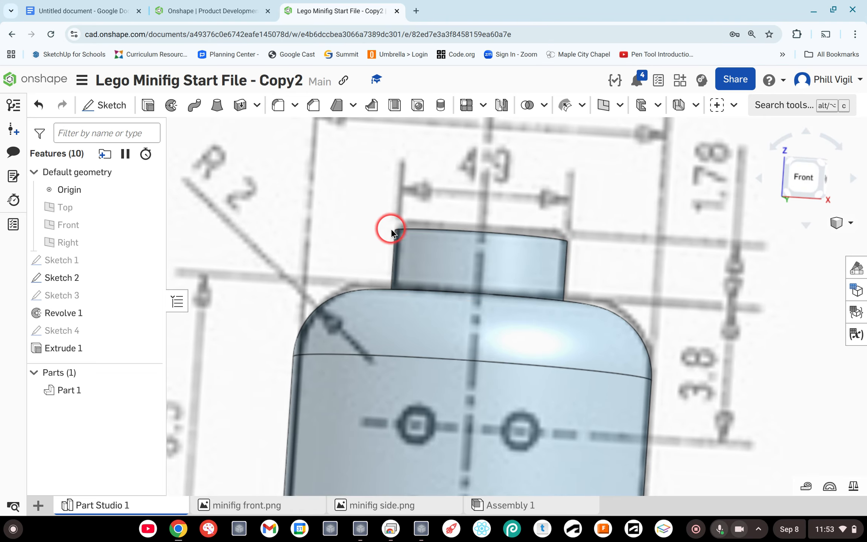
scroll(584, 244, "up", 4)
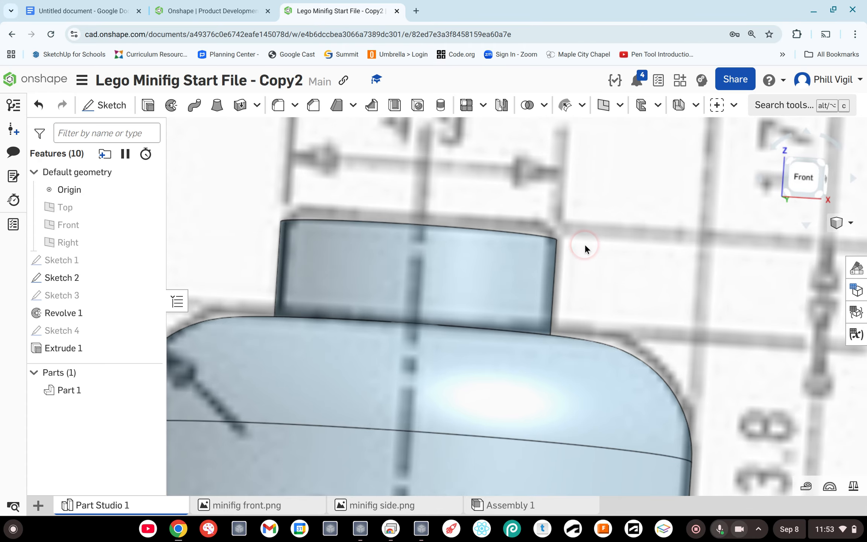
scroll(563, 231, "down", 5)
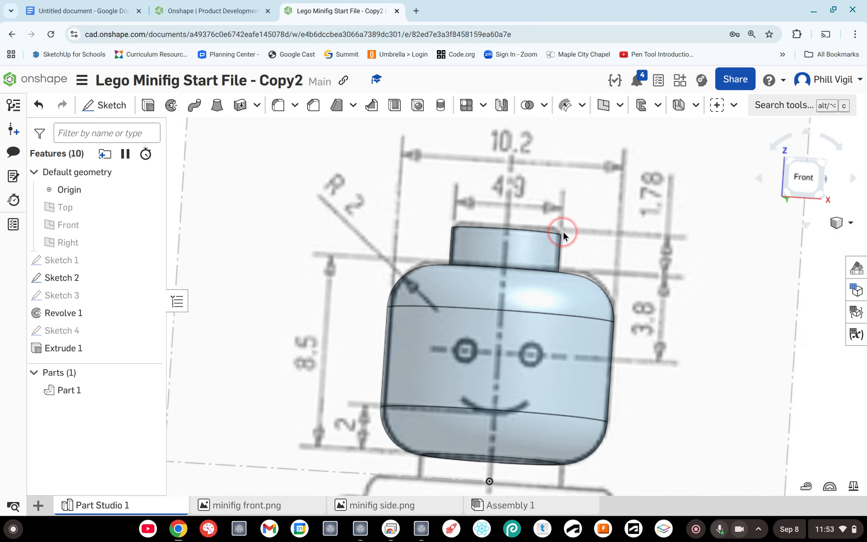
mouse_move(564, 231)
right_mouse_down()
mouse_move(565, 258)
mouse_move(558, 257)
mouse_move(576, 234)
right_mouse_up()
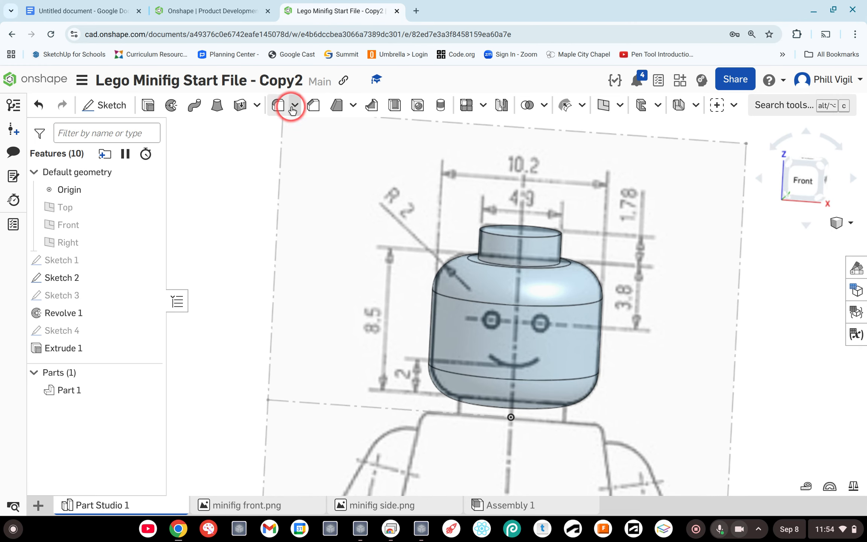
- Fillet the stud's top circular edge with a 0.25 mm radius
left_click(279, 107)
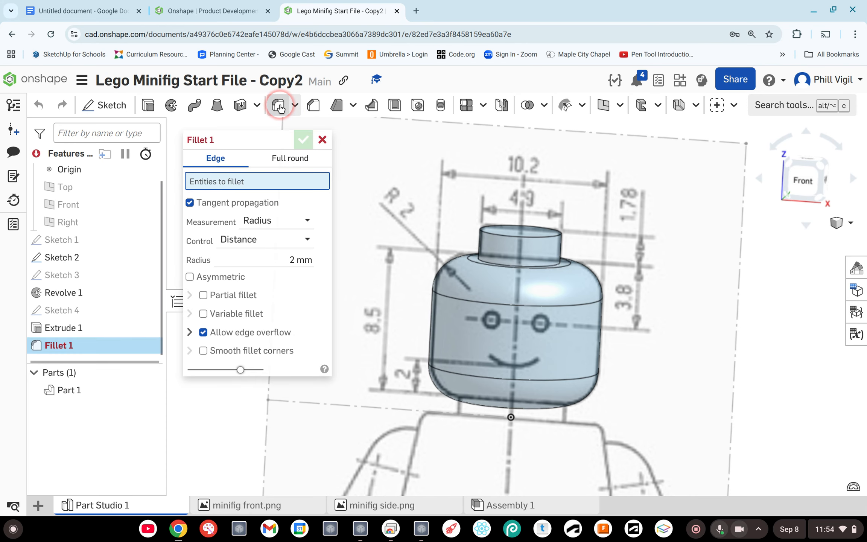
left_click(516, 235)
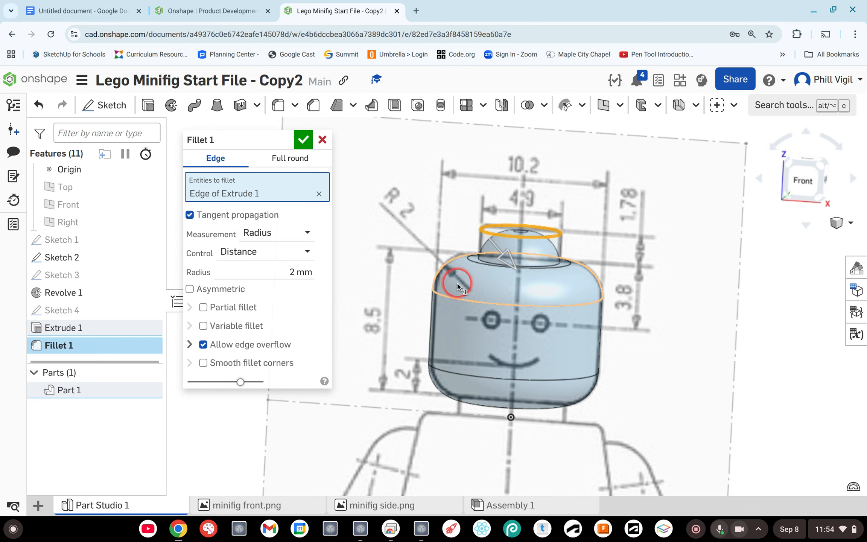
left_click(299, 275)
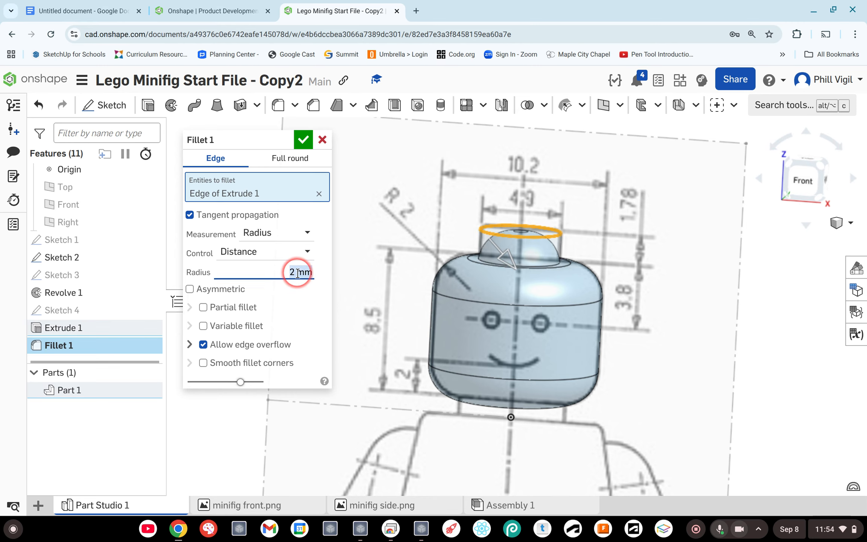
type(".25")
key("Return")
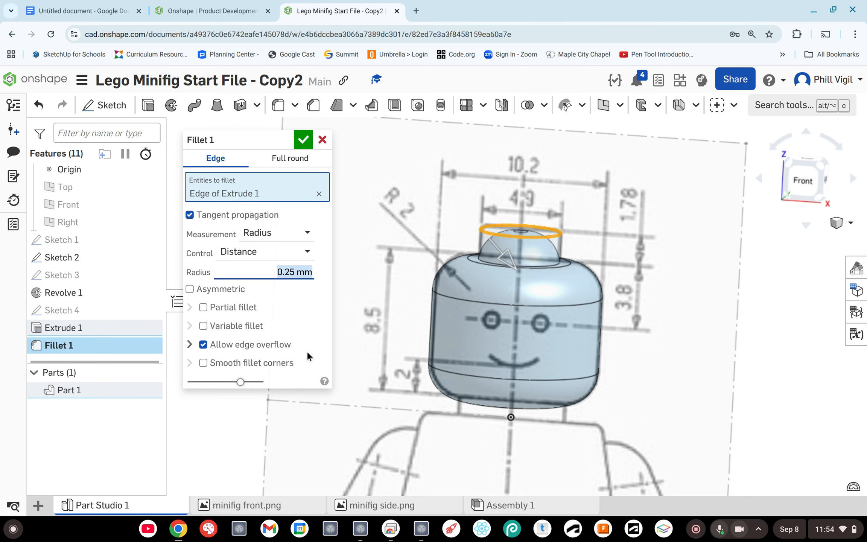
mouse_move(594, 183)
right_mouse_down()
mouse_move(593, 175)
mouse_move(598, 187)
right_mouse_up()
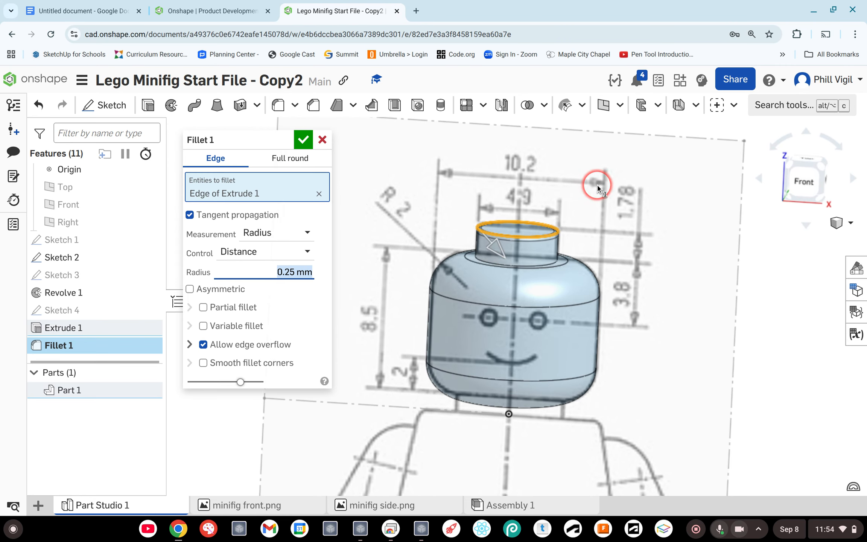
left_click(303, 138)
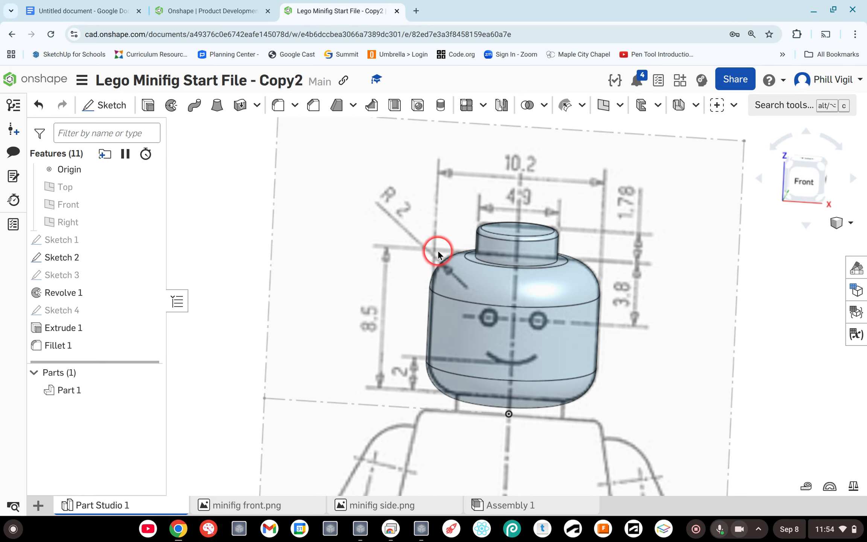
mouse_move(545, 324)
right_mouse_down()
mouse_move(544, 307)
mouse_move(554, 309)
mouse_move(527, 321)
mouse_move(552, 318)
right_mouse_up()
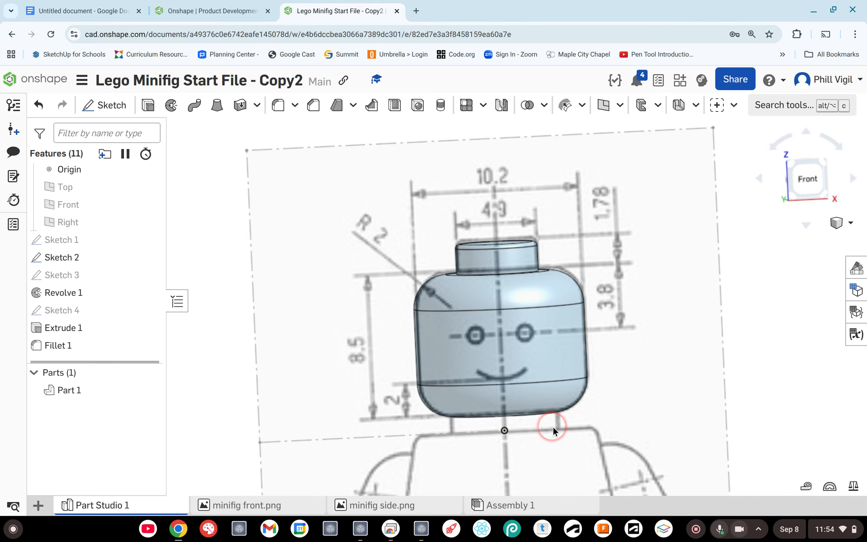
scroll(553, 426, "up", 5)
scroll(553, 426, "down", 6)
mouse_move(553, 426)
right_mouse_down()
mouse_move(547, 411)
mouse_move(548, 425)
right_mouse_up()
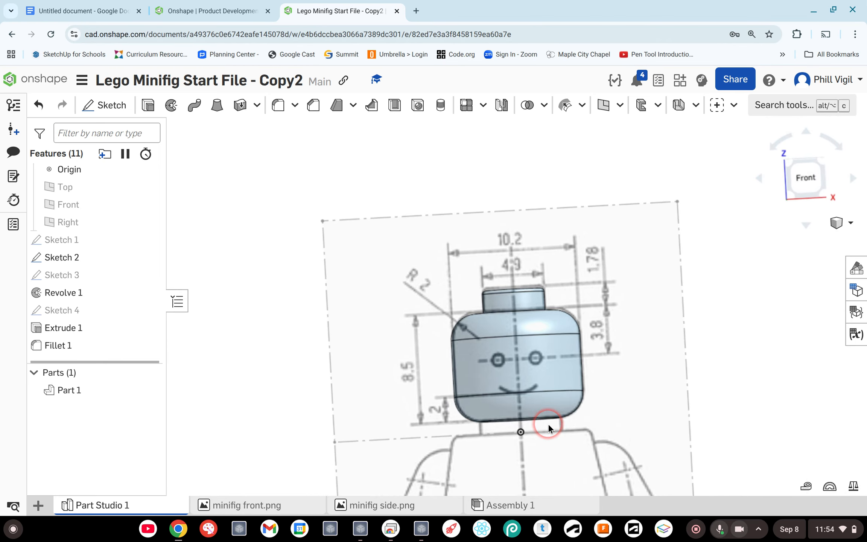
right_click_drag(560, 436, 567, 434)
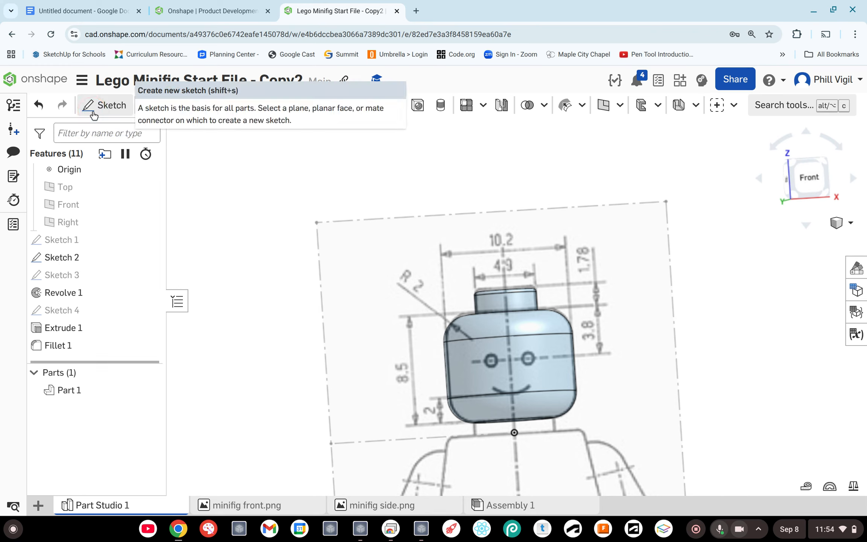
left_click(114, 112)
left_click(770, 186)
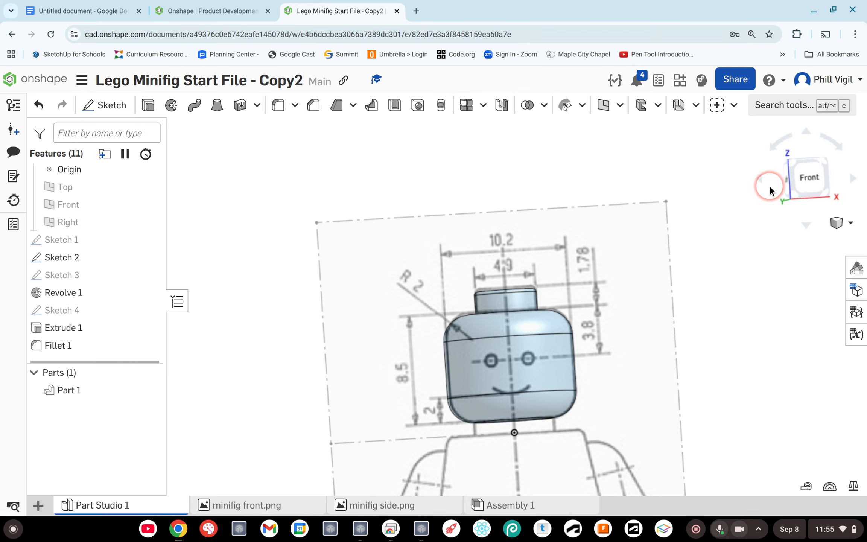
left_click(109, 109)
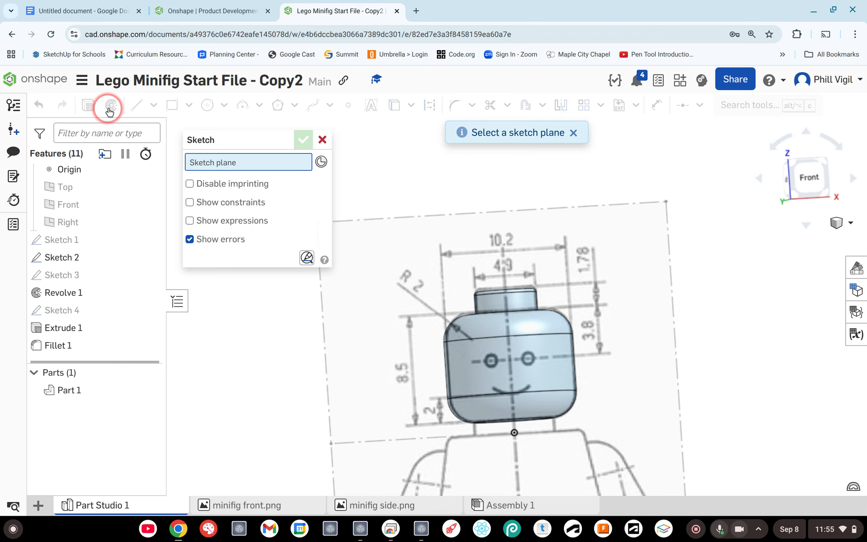
left_click(816, 184)
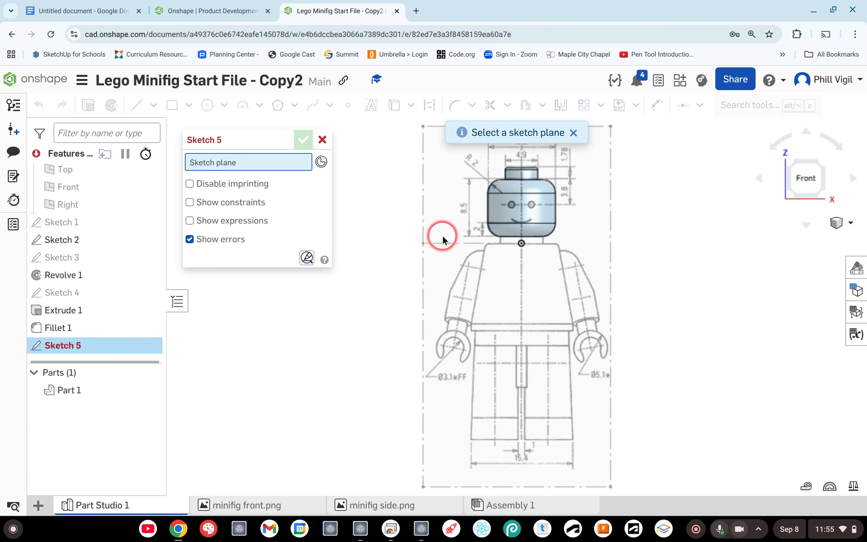
scroll(540, 260, "up", 5)
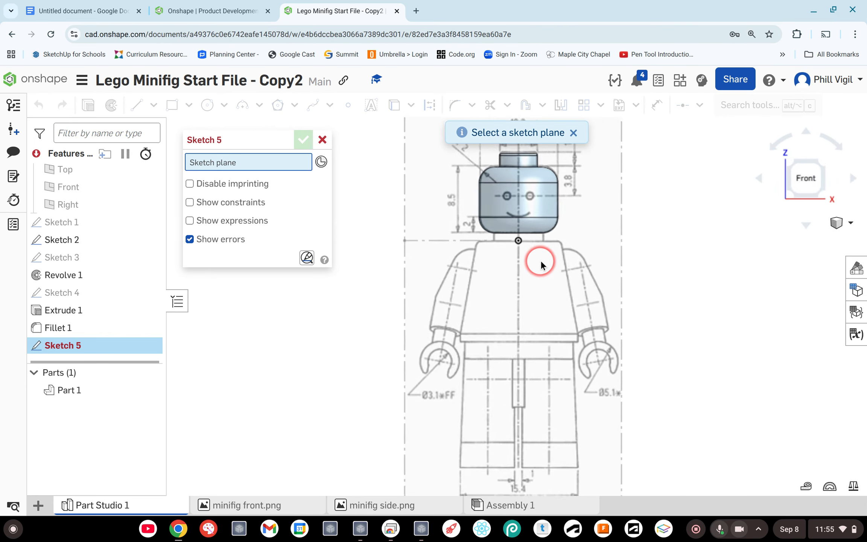
scroll(541, 260, "up", 1)
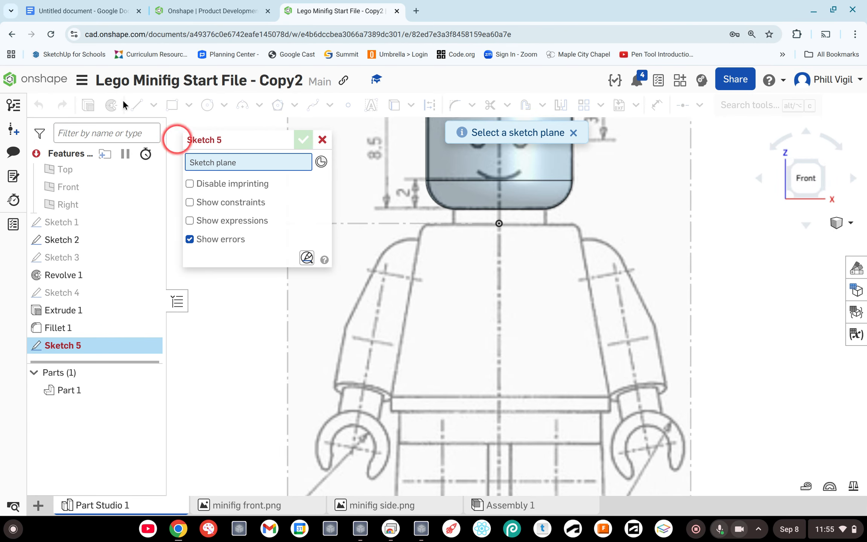
left_click(322, 140)
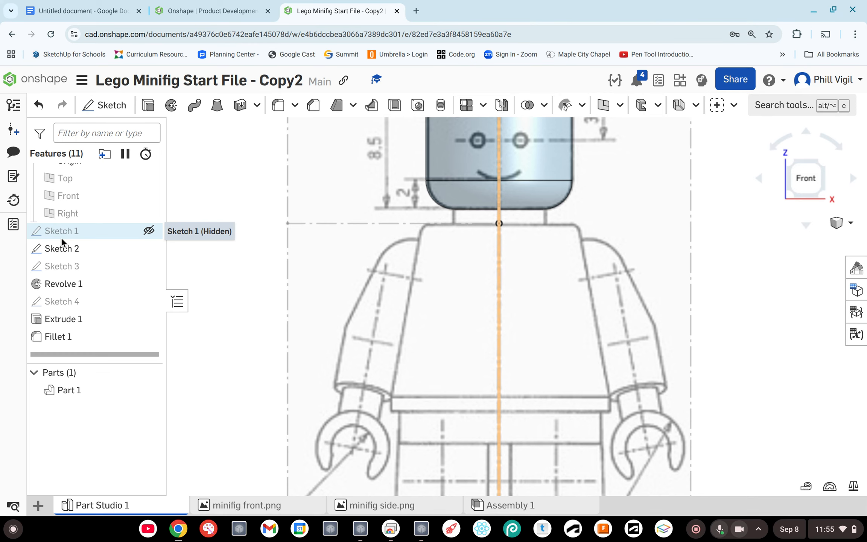
- Open Sketch 2 with the front reference drawing for editing
left_click(71, 265)
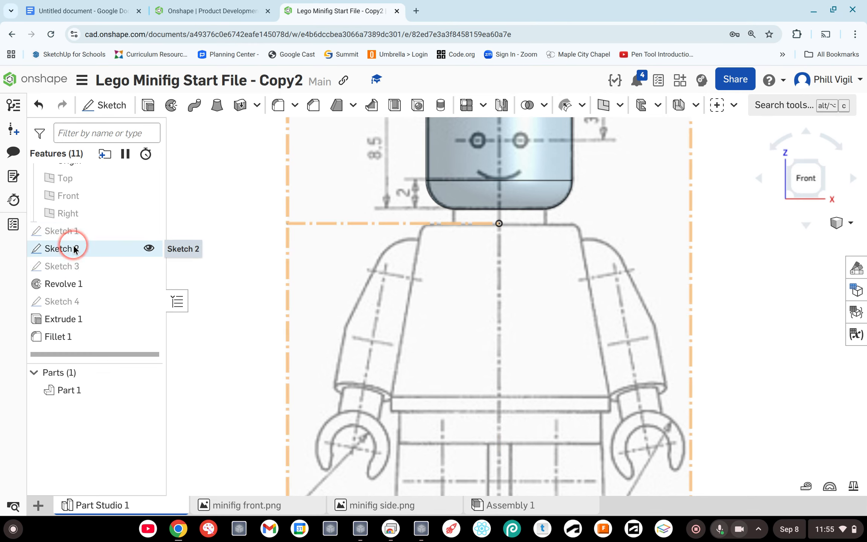
double_click(74, 249)
left_click(534, 223)
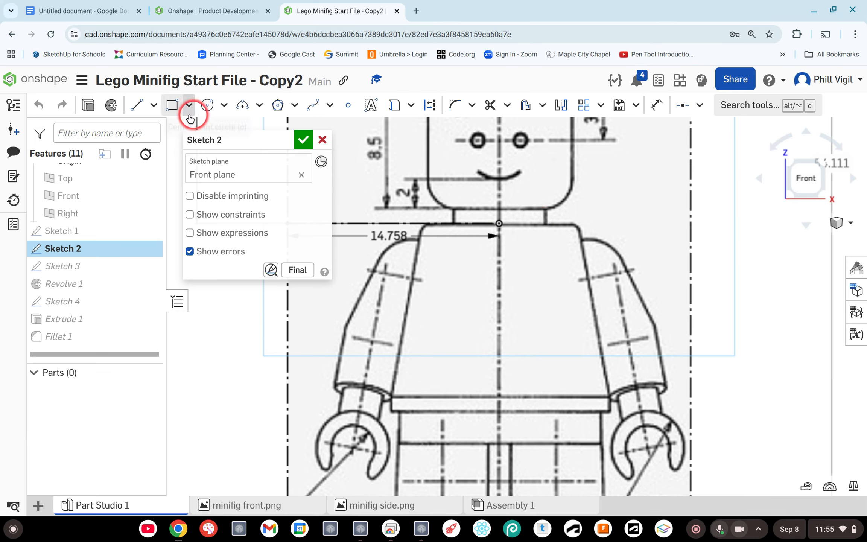
left_click(136, 109)
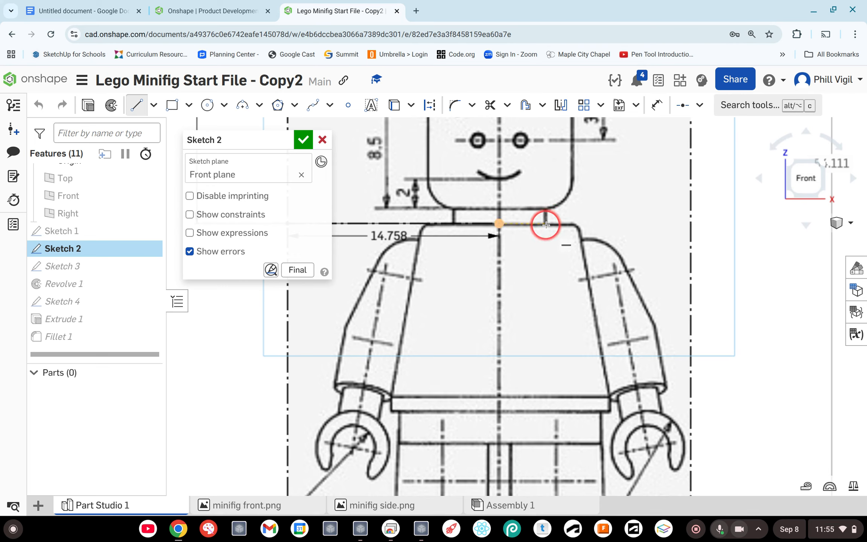
left_click_drag(546, 225, 510, 213)
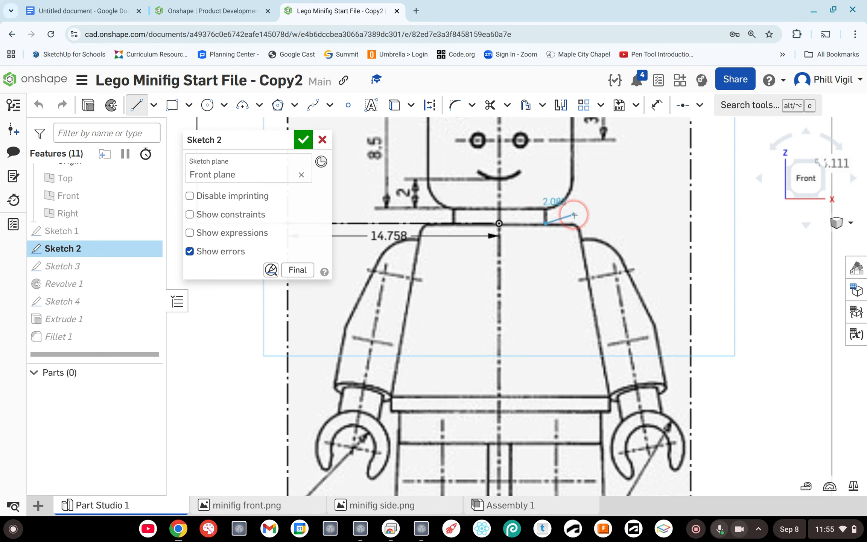
left_click(499, 223)
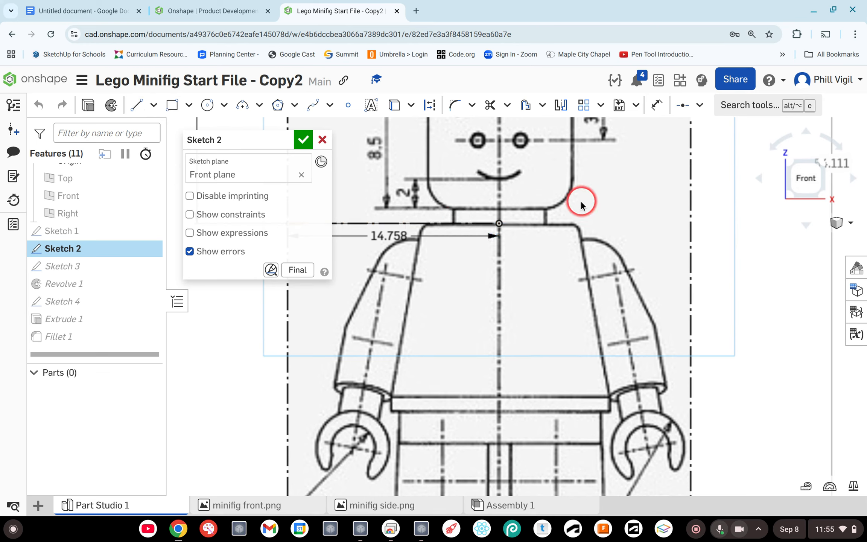
- Draw a horizontal line about 6.3 mm long across the top of the neck in the front reference drawing
left_click(143, 100)
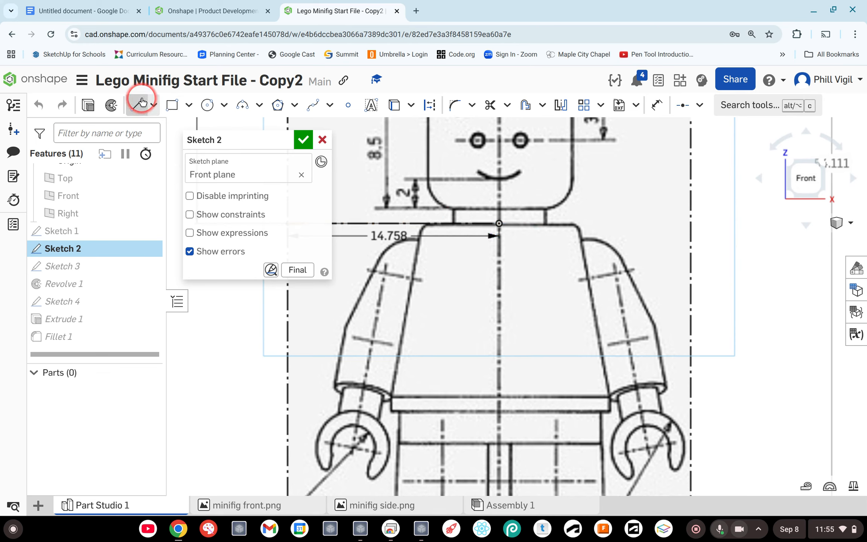
left_click(546, 209)
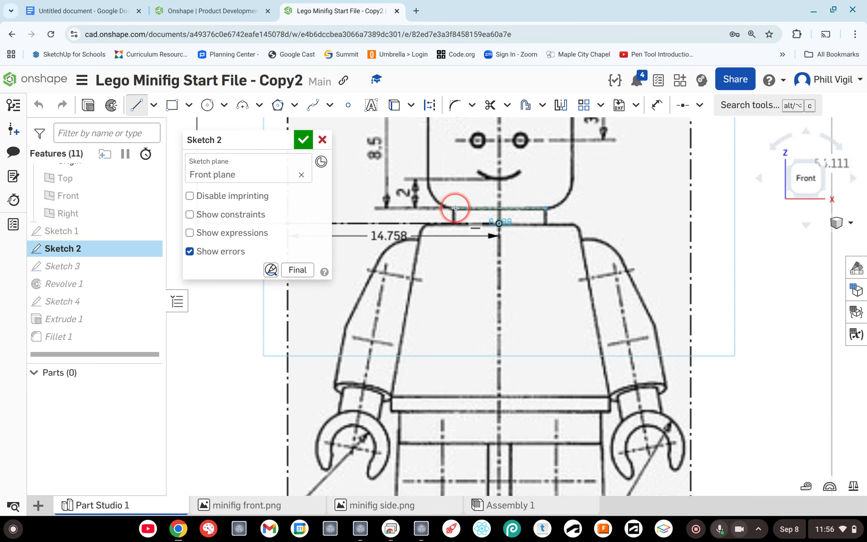
left_click(456, 208)
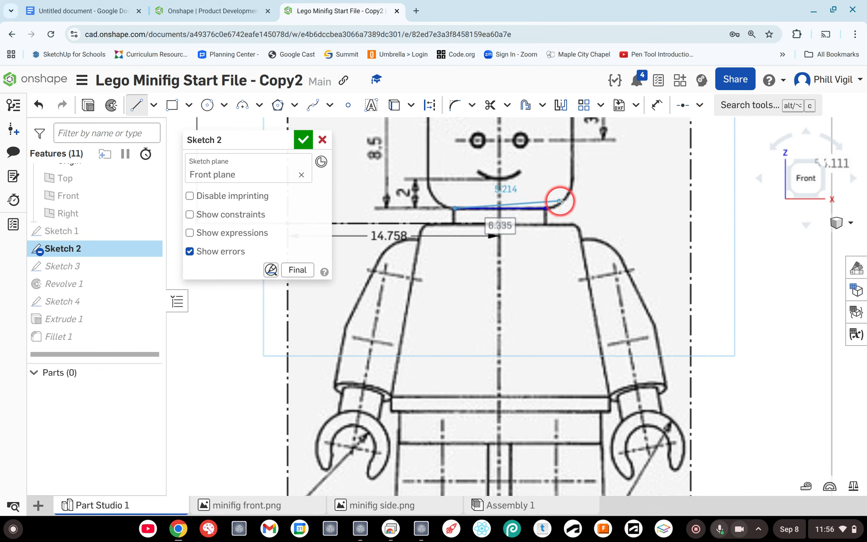
key("Escape")
- Dimension the neck line's length, trying 6 mm and 6.5 mm against the neck in the reference drawing
left_click(657, 105)
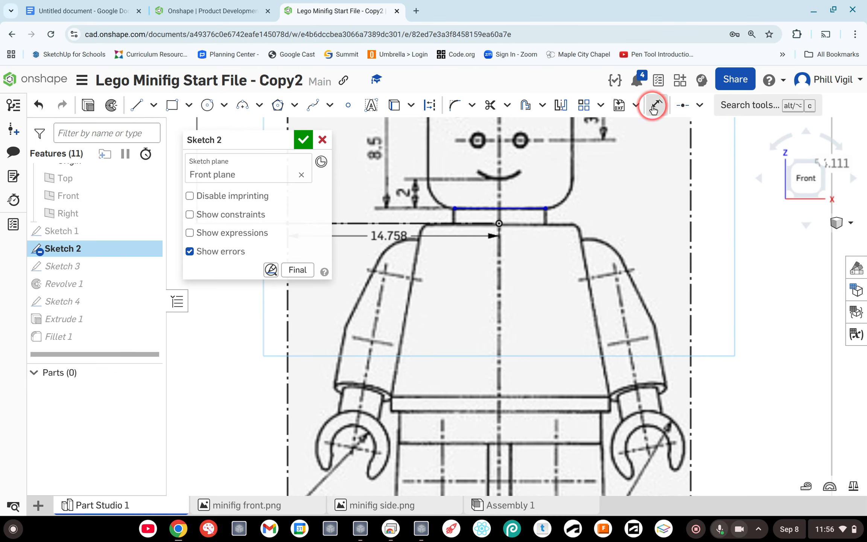
left_click(520, 209)
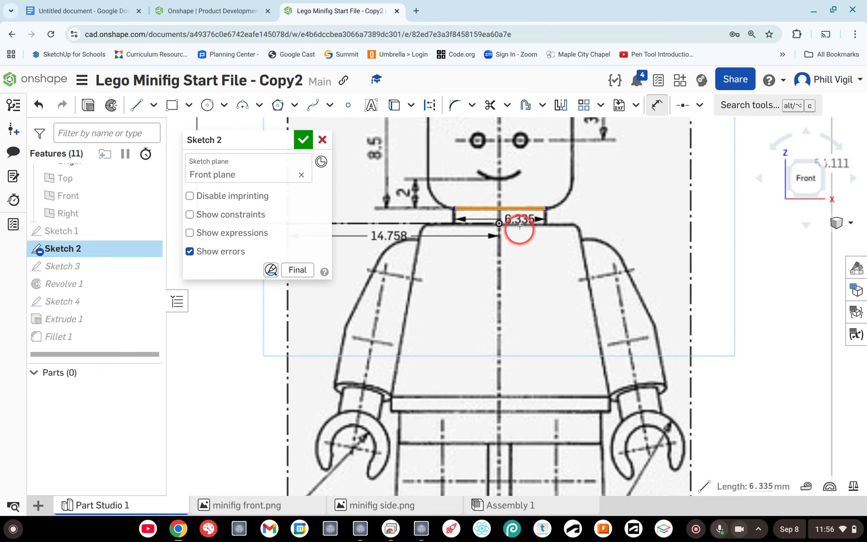
left_click(510, 267)
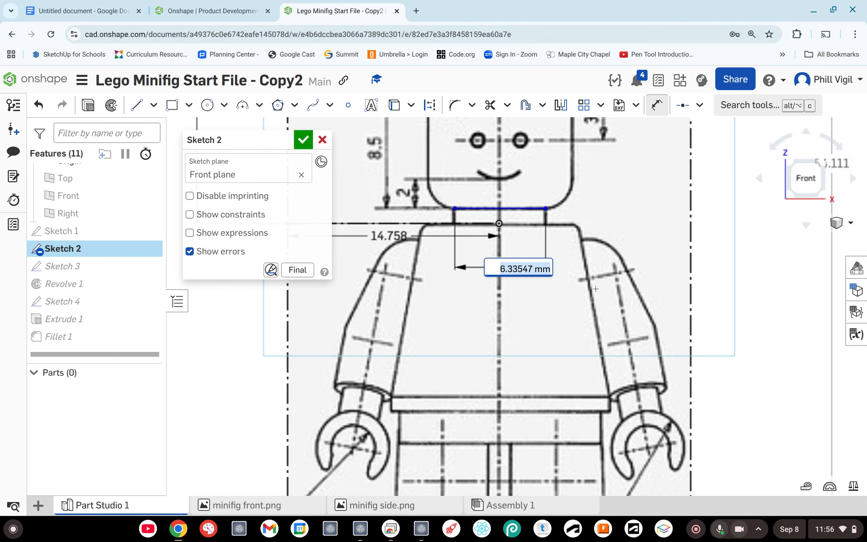
type("6")
key("Return")
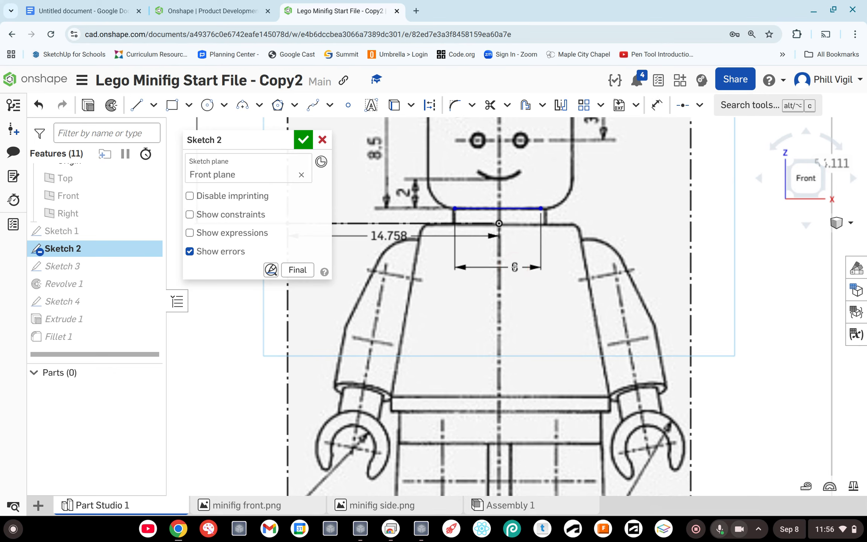
double_click(517, 274)
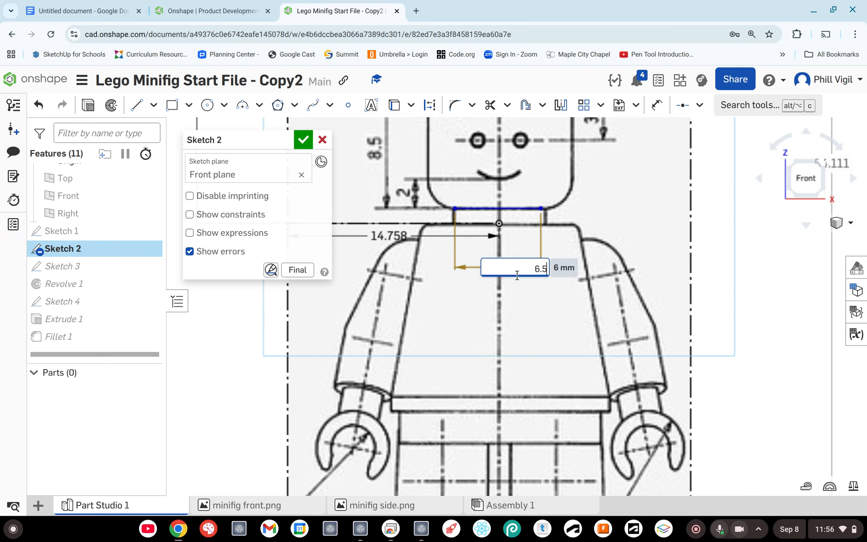
key("Return")
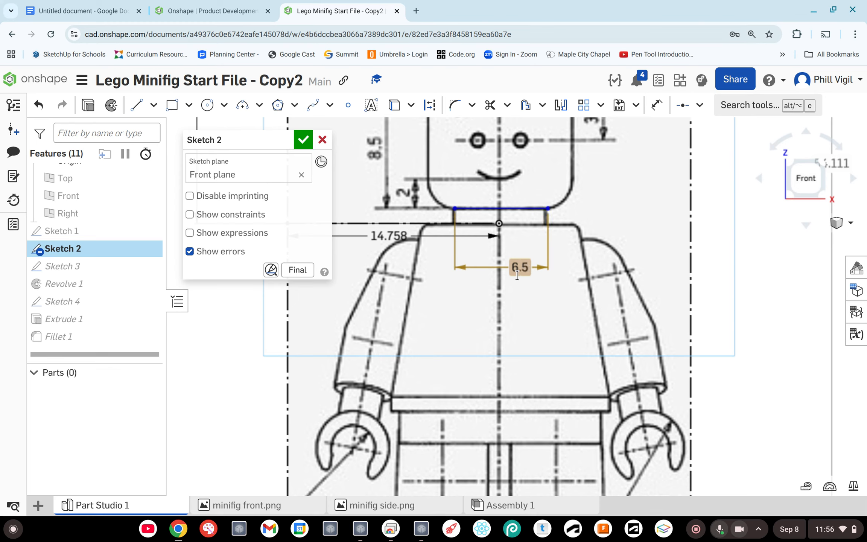
- Set the neck line's length to 6.25 mm and finish editing Sketch 2
double_click(515, 272)
type("6.25")
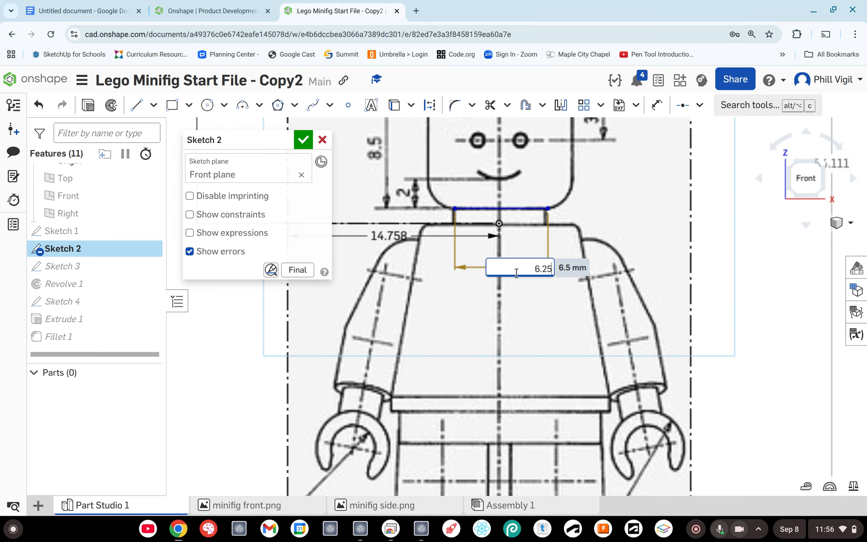
key("Return")
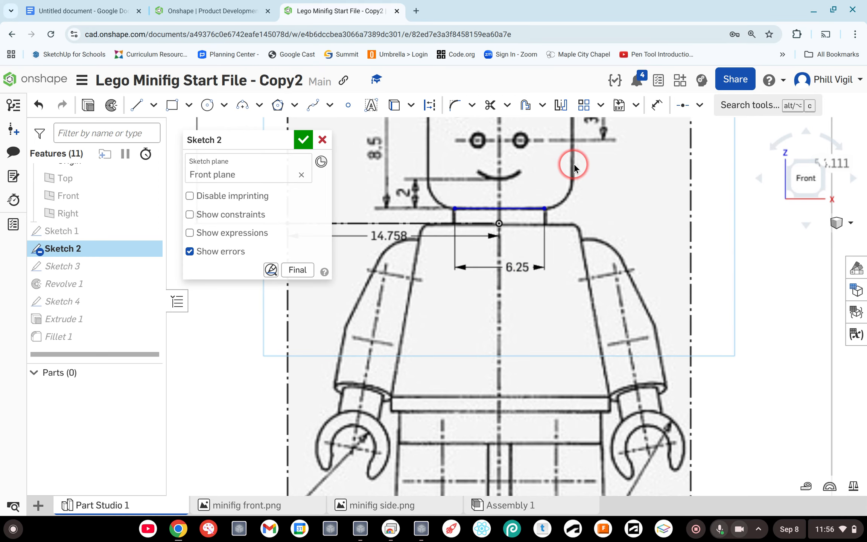
scroll(523, 181, "up", 2)
scroll(523, 181, "down", 2)
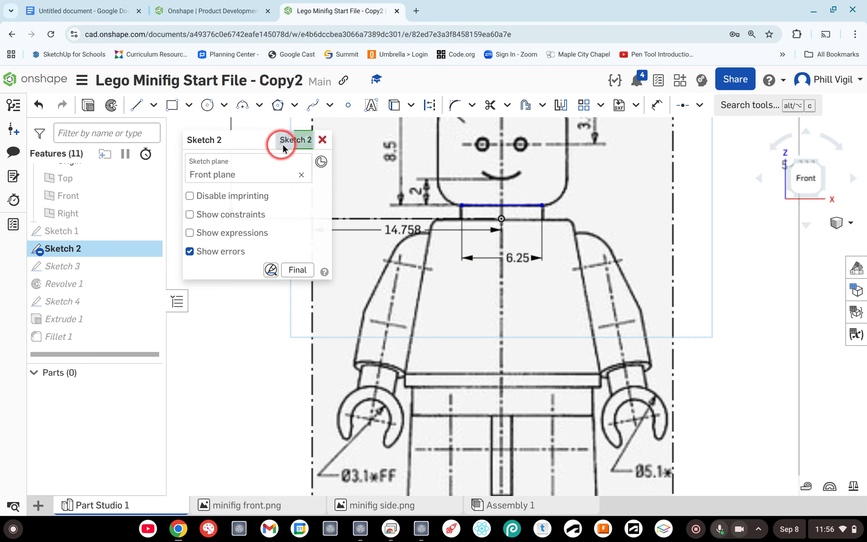
left_click(303, 139)
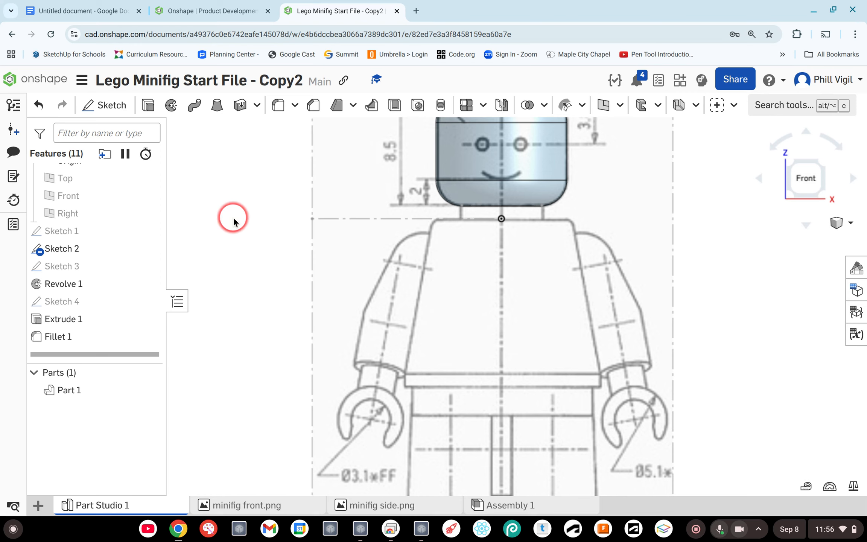
- Hide Sketch 2 and start a new sketch on the flat circular face of the head's underside
scroll(479, 271, "up", 3)
right_click_drag(479, 271, 461, 221)
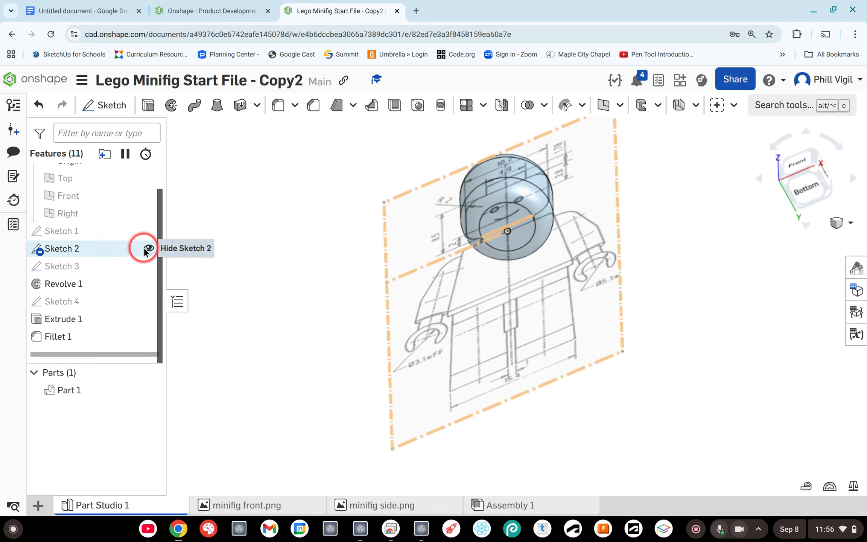
left_click(146, 249)
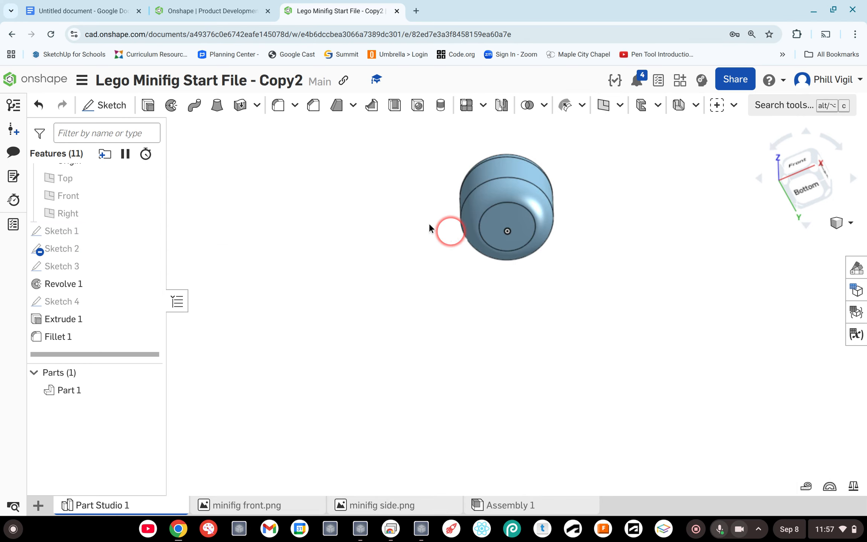
left_click(111, 107)
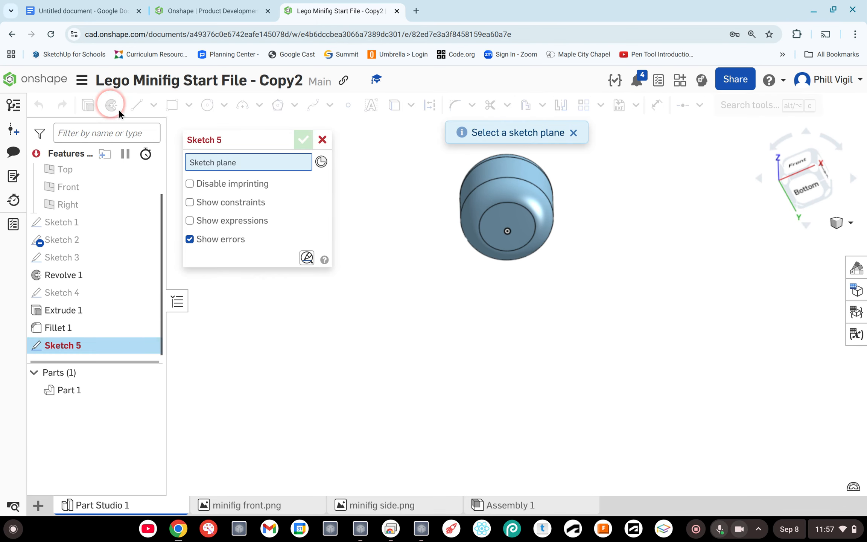
left_click(516, 221)
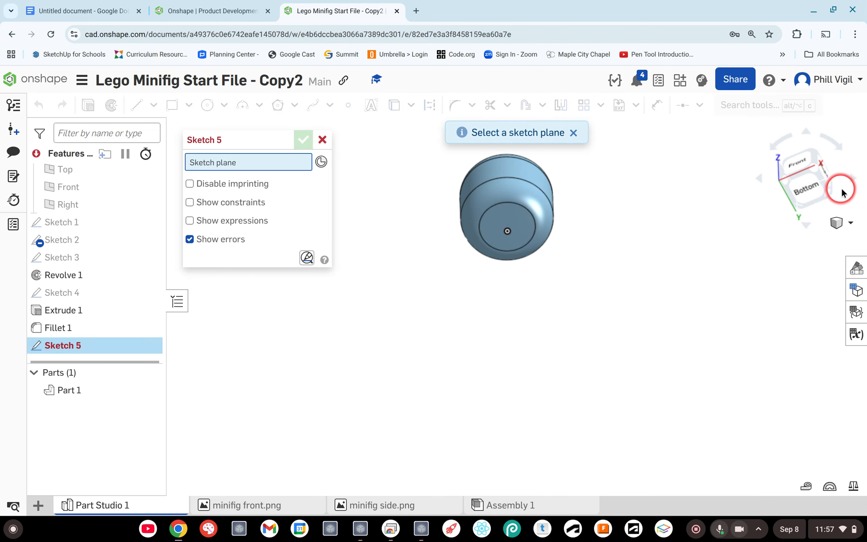
left_click(521, 222)
right_click_drag(558, 258, 527, 210)
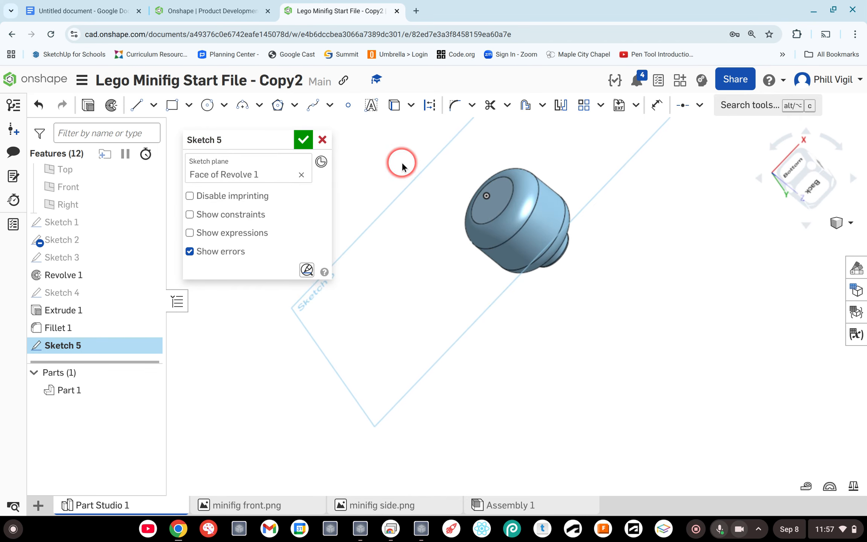
left_click(207, 106)
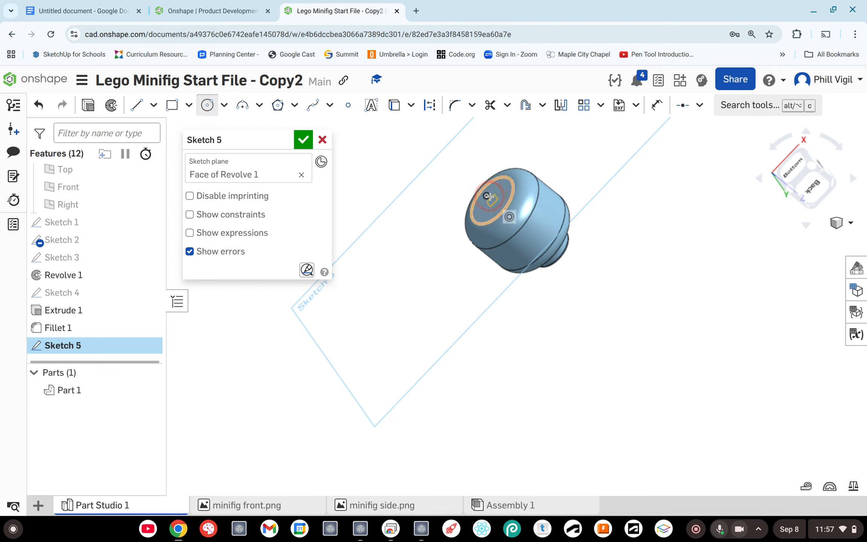
left_click_drag(488, 197, 596, 225)
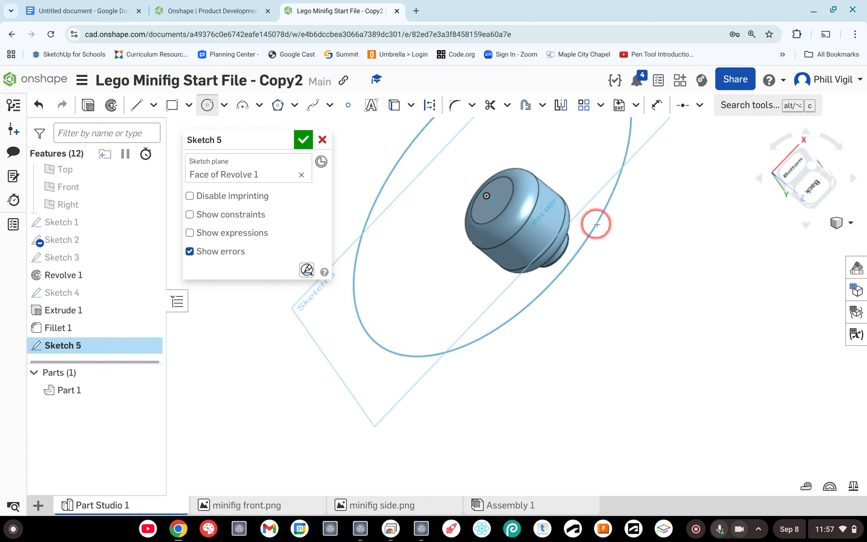
key("Escape")
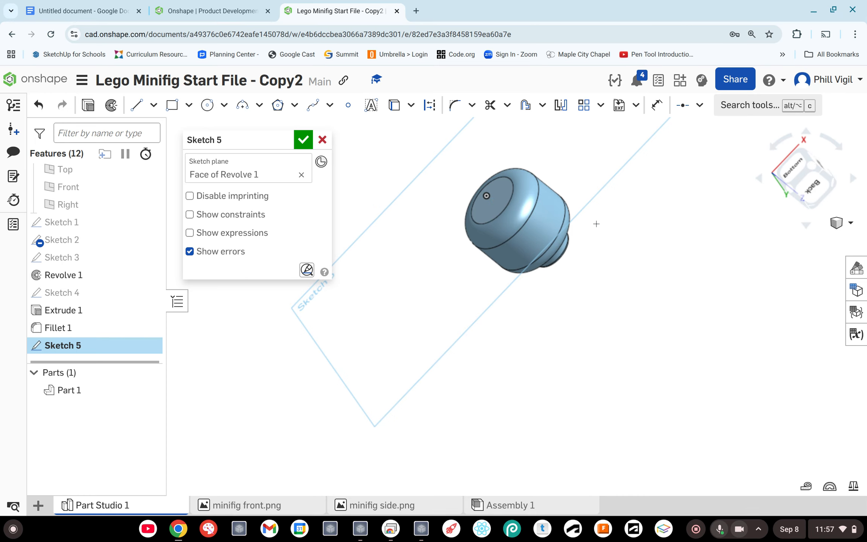
- View the sketch plane straight on and draw a circle about 4 mm in diameter centred on the origin
right_click(629, 244)
left_click(659, 359)
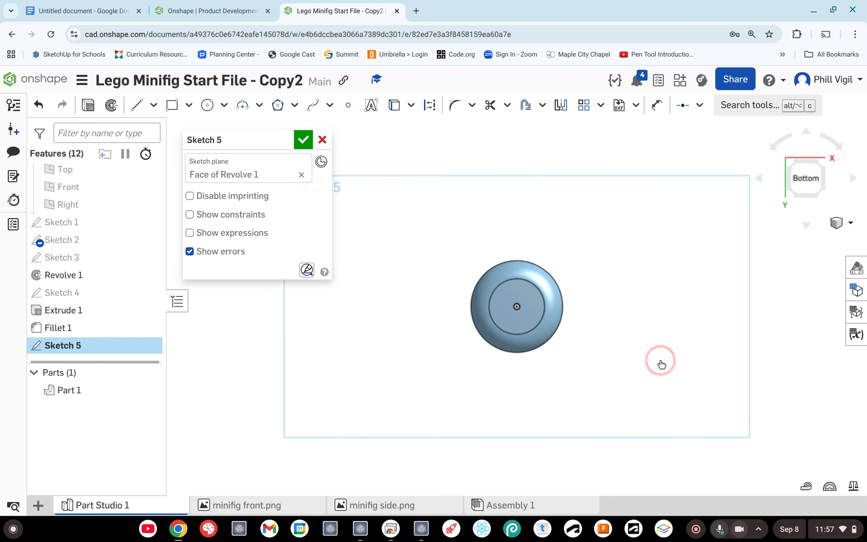
left_click(526, 311)
left_click(207, 105)
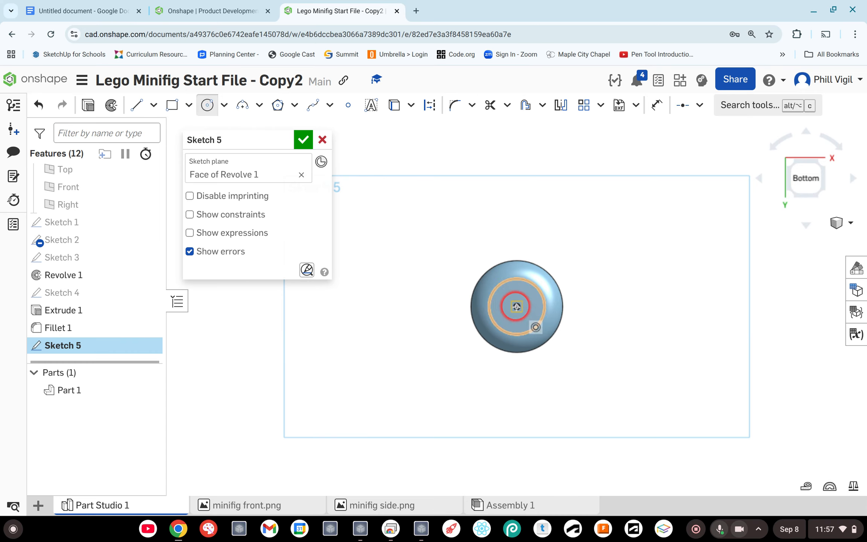
left_click_drag(516, 307, 533, 300)
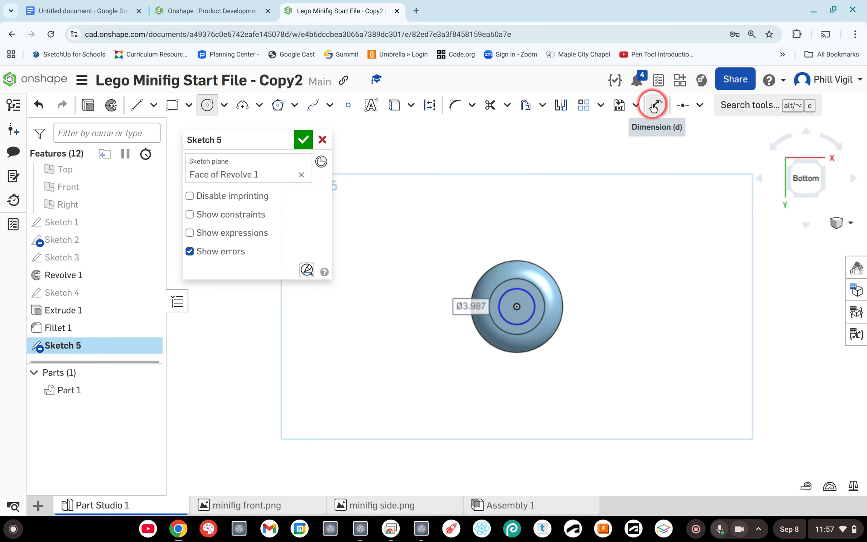
- Dimension the circle on the head's underside to a diameter of 6.25 mm
left_click(654, 103)
left_click(533, 300)
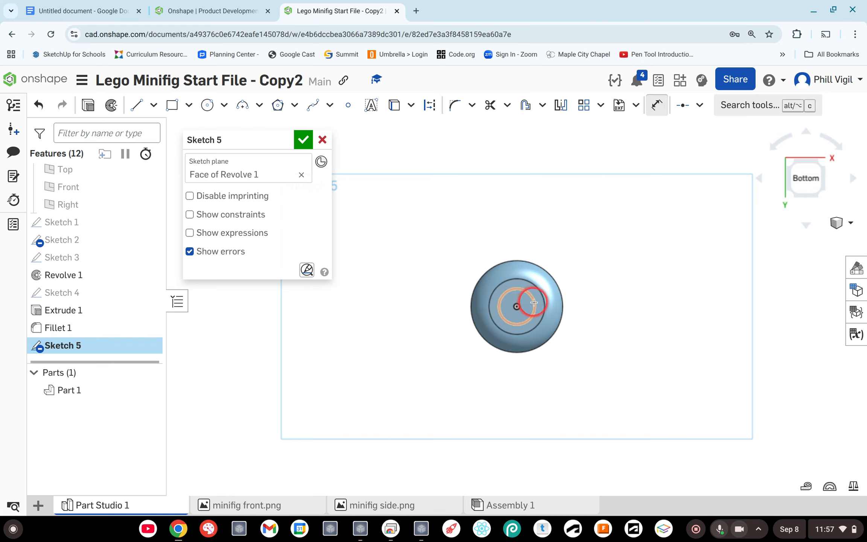
left_click(589, 251)
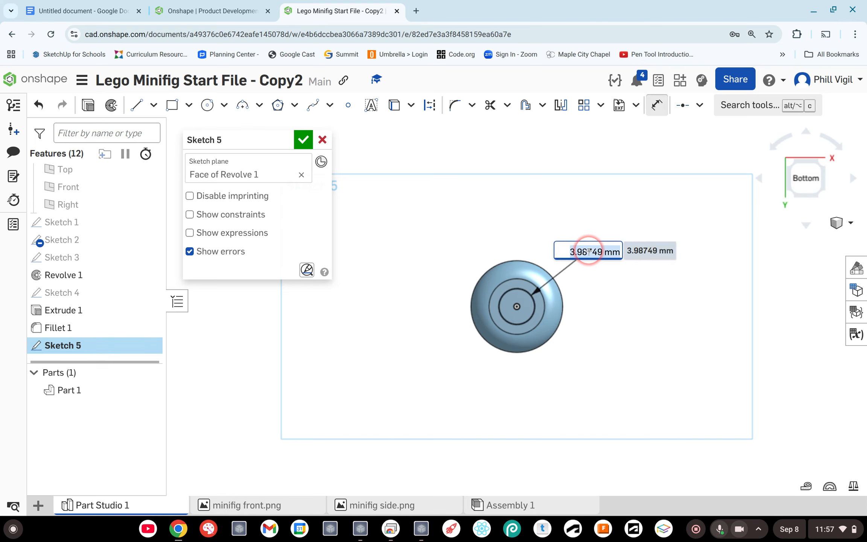
type("6.2")
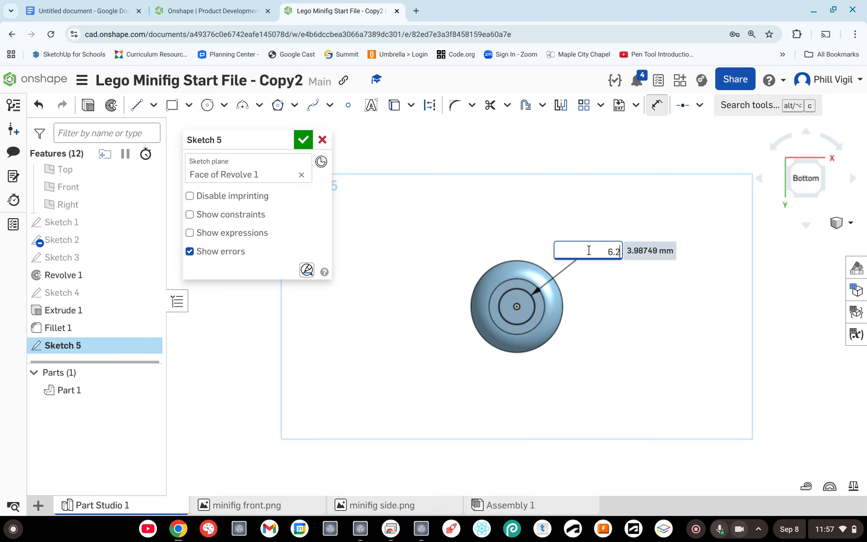
type("5")
key("Return")
- Extrude the circle on the head's underside 1 mm outward, adding it to the head as the neck
left_click(482, 398)
mouse_move(482, 399)
right_mouse_down()
mouse_move(479, 368)
mouse_move(519, 326)
mouse_move(467, 325)
mouse_move(473, 338)
right_mouse_up()
scroll(465, 274, "up", 8)
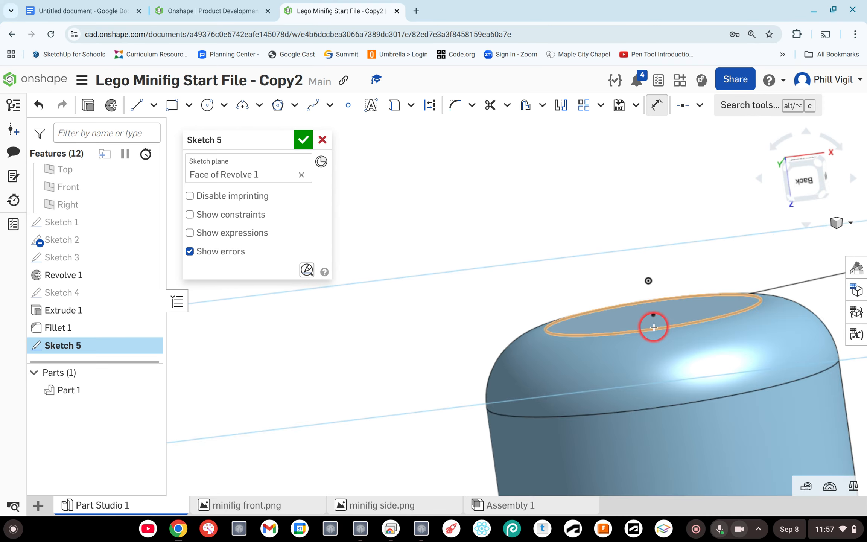
scroll(624, 336, "down", 1)
scroll(624, 336, "down", 3)
mouse_move(776, 297)
right_mouse_down()
mouse_move(802, 320)
mouse_move(793, 341)
mouse_move(775, 304)
mouse_move(829, 285)
mouse_move(833, 302)
right_mouse_up()
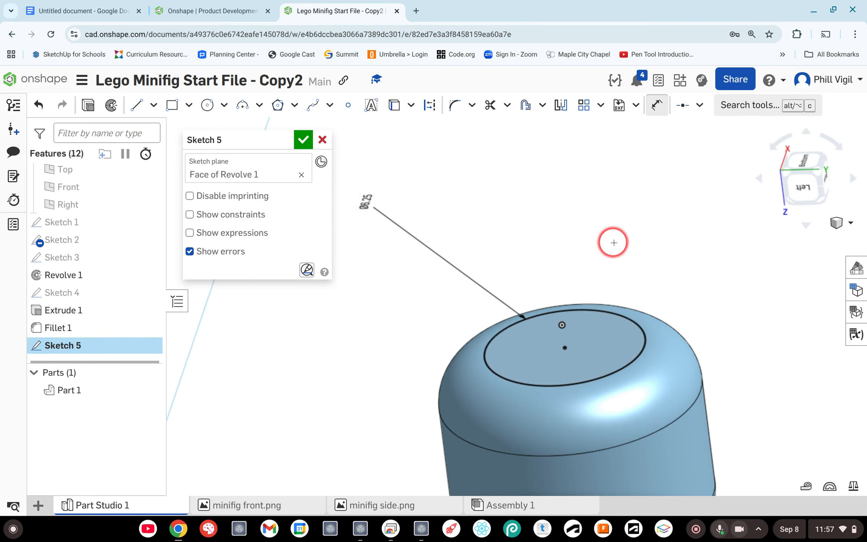
left_click(88, 105)
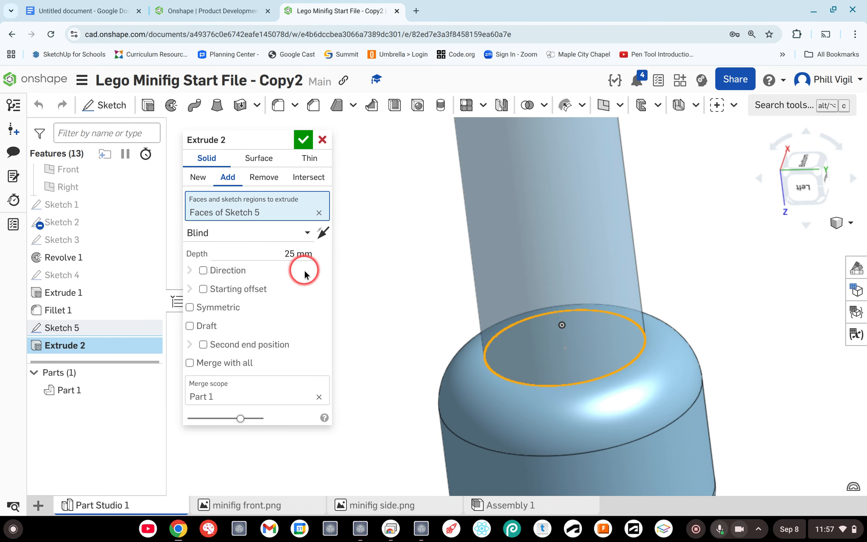
left_click(298, 253)
type("1")
key("Return")
right_click_drag(542, 264, 577, 268)
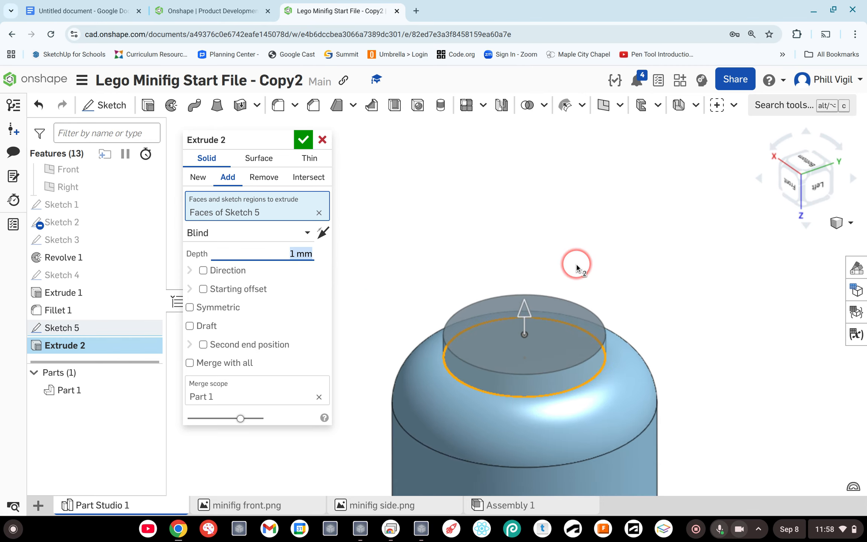
left_click(301, 141)
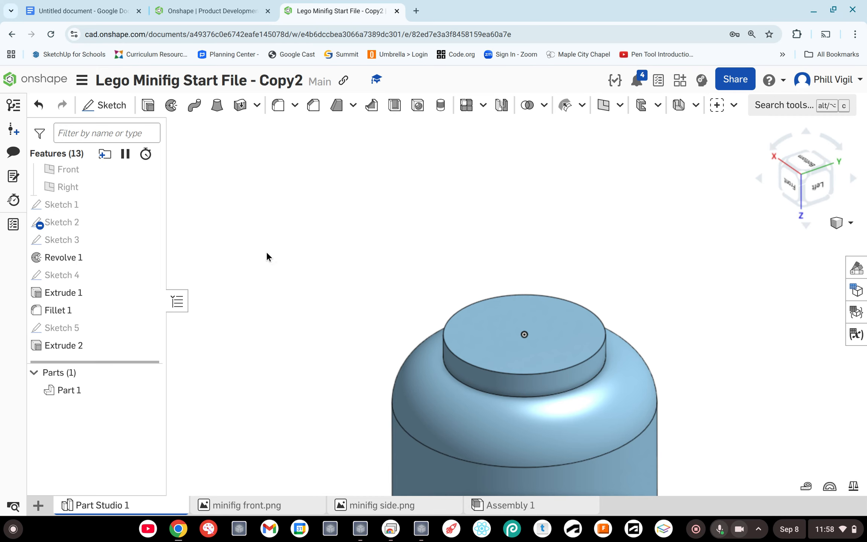
- Start a new sketch on the flat end face of the neck
left_click(102, 104)
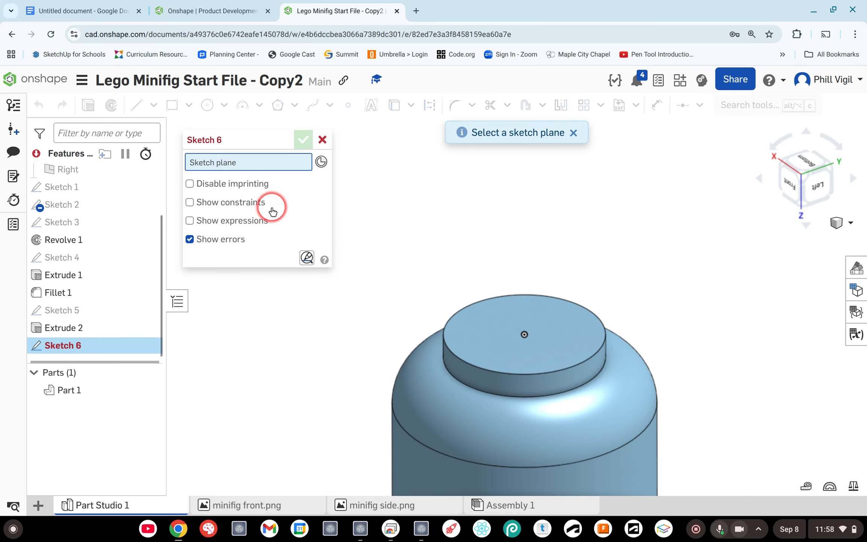
left_click(486, 326)
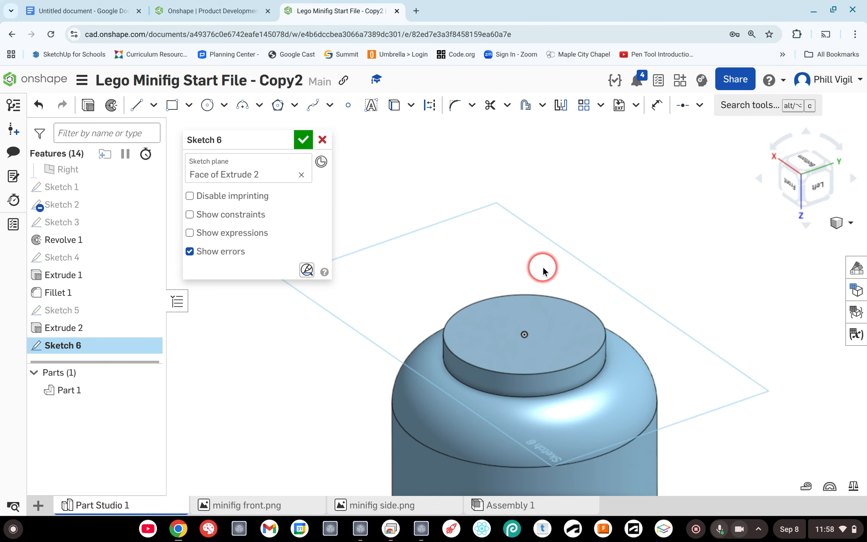
mouse_move(543, 268)
right_mouse_down()
mouse_move(569, 290)
mouse_move(567, 274)
right_mouse_up()
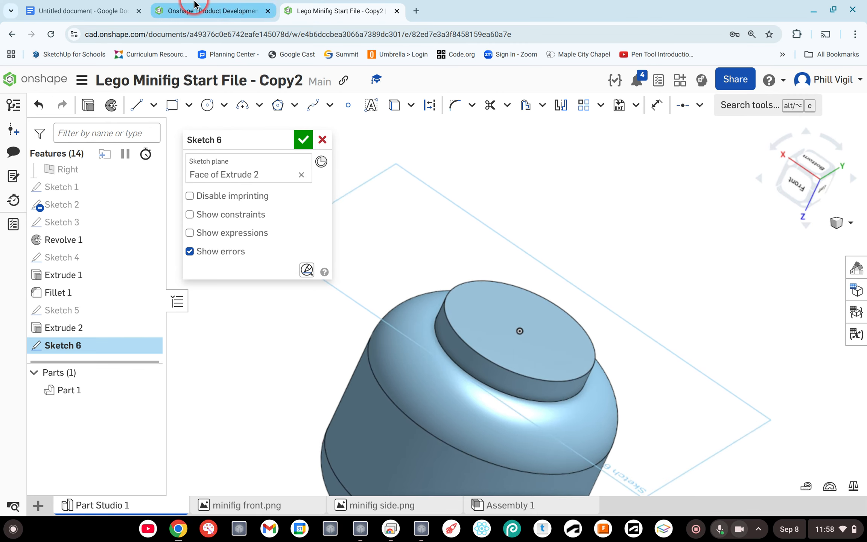
- Show the side reference drawing in Sketch 1 and examine its neck detail against the head from several angles
mouse_move(195, 4)
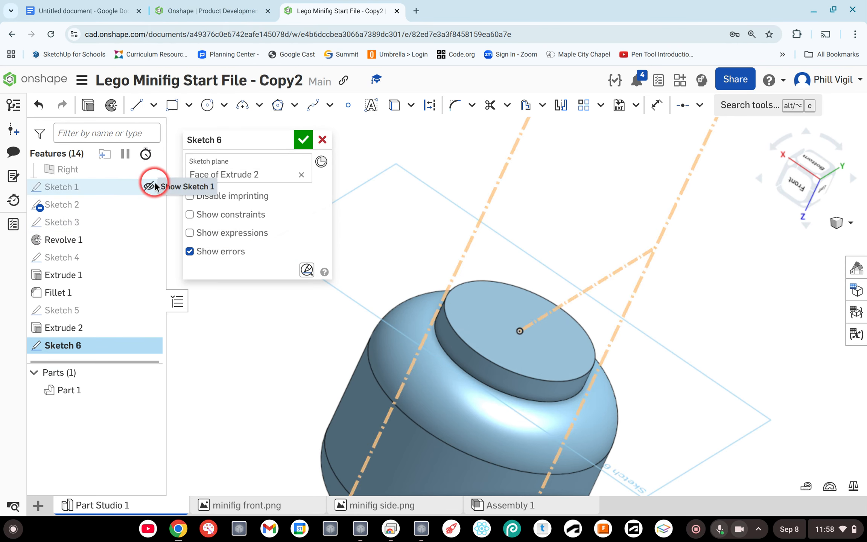
left_click(149, 186)
right_click_drag(446, 278, 426, 262)
scroll(426, 260, "down", 10)
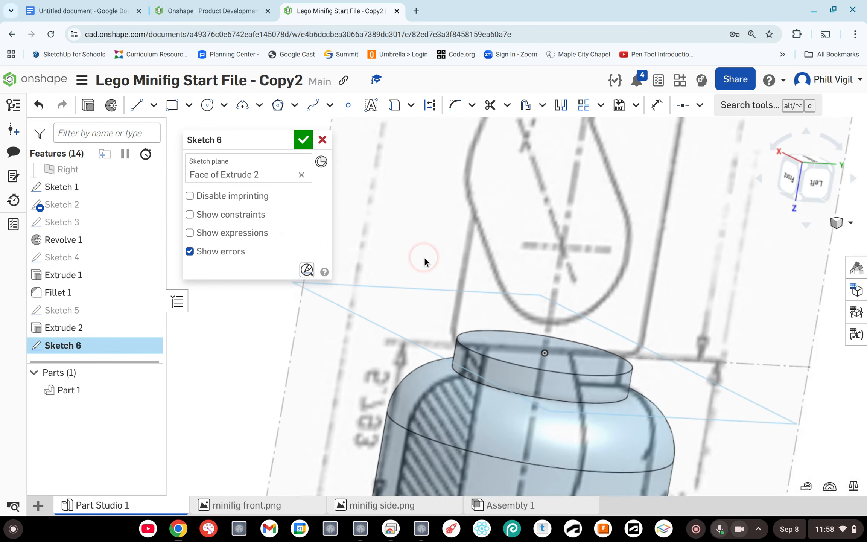
right_click_drag(427, 255, 483, 136)
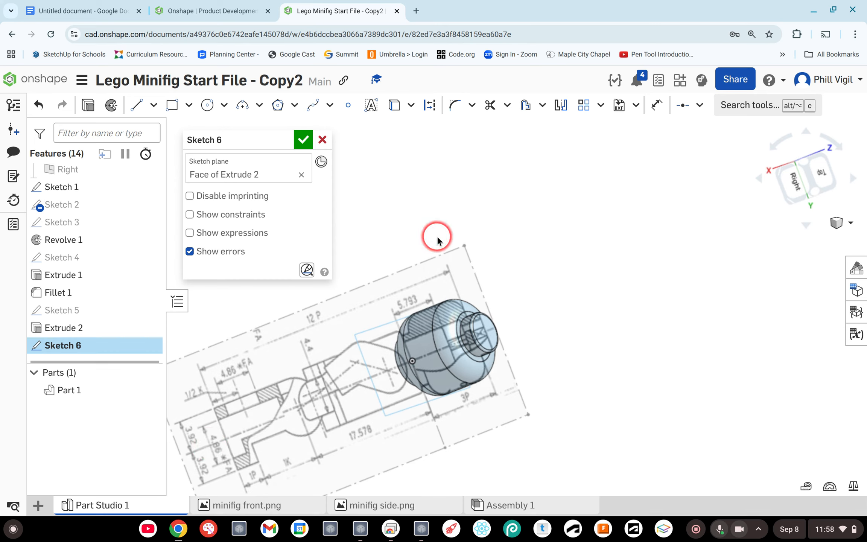
right_click_drag(437, 236, 305, 192)
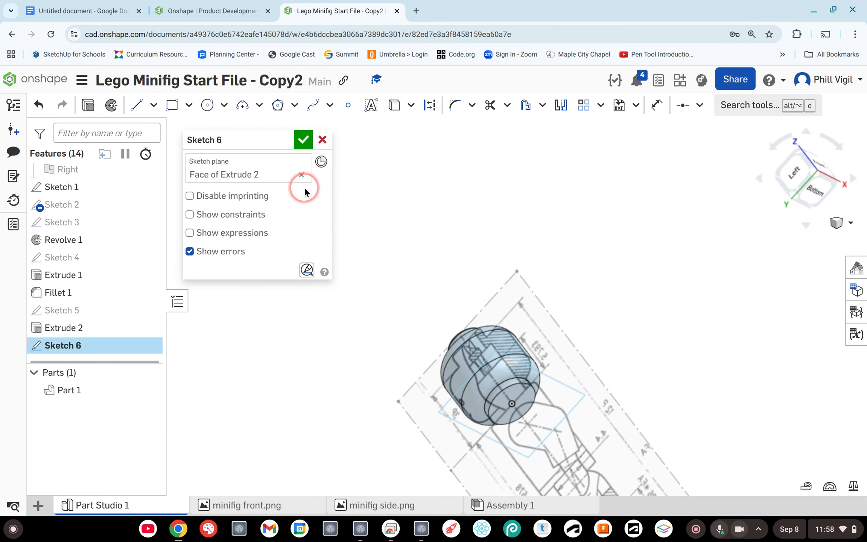
- Close and reopen the sketch on the neck's end face and draw a circle about 3.76 mm in diameter centred on the origin
left_click(301, 141)
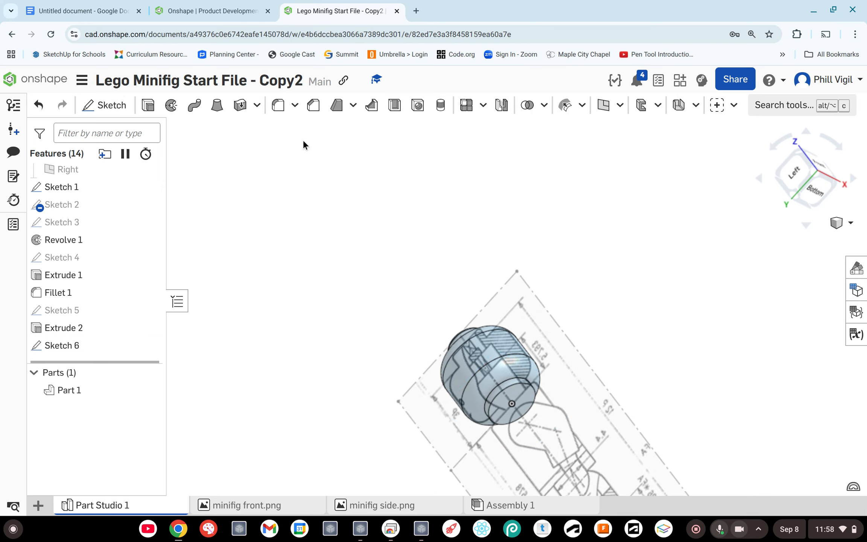
right_click_drag(466, 380, 430, 328)
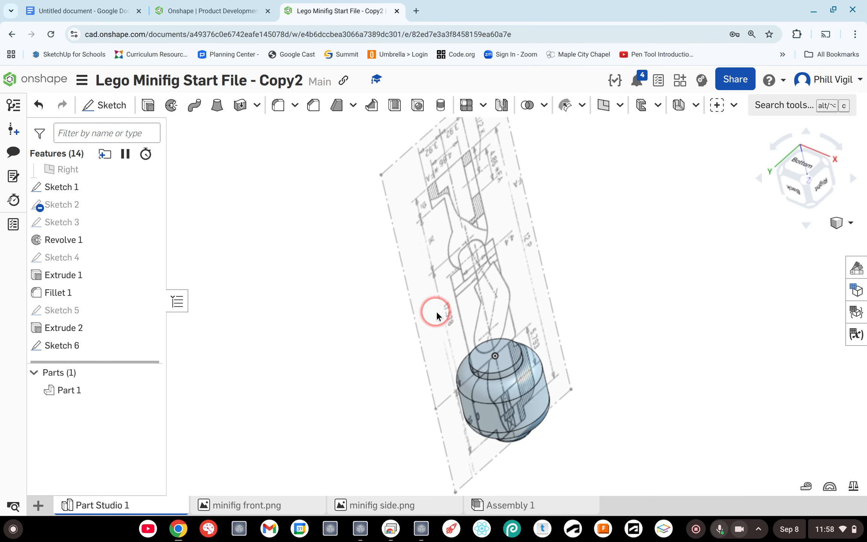
double_click(93, 352)
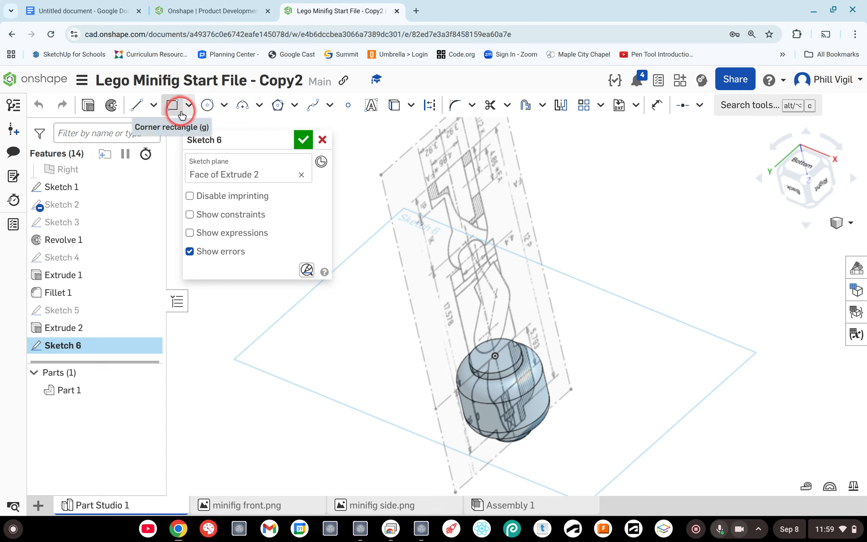
left_click(205, 107)
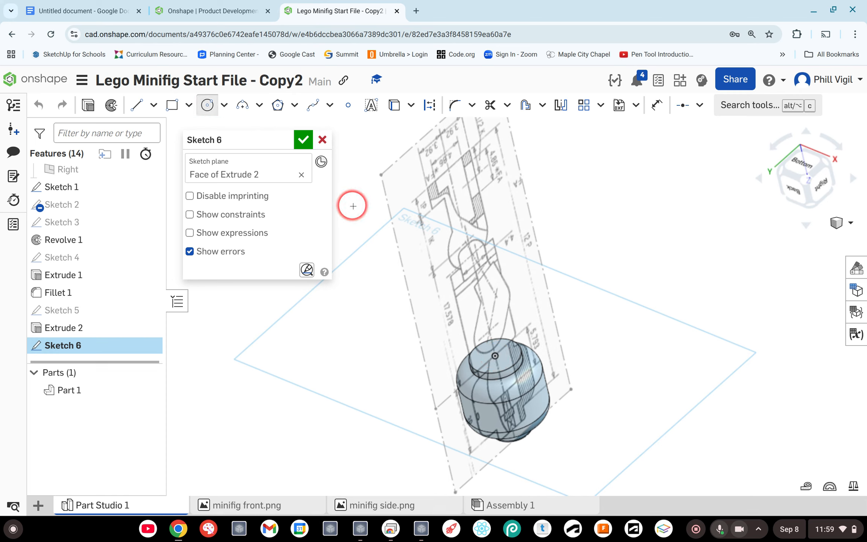
left_click(495, 356)
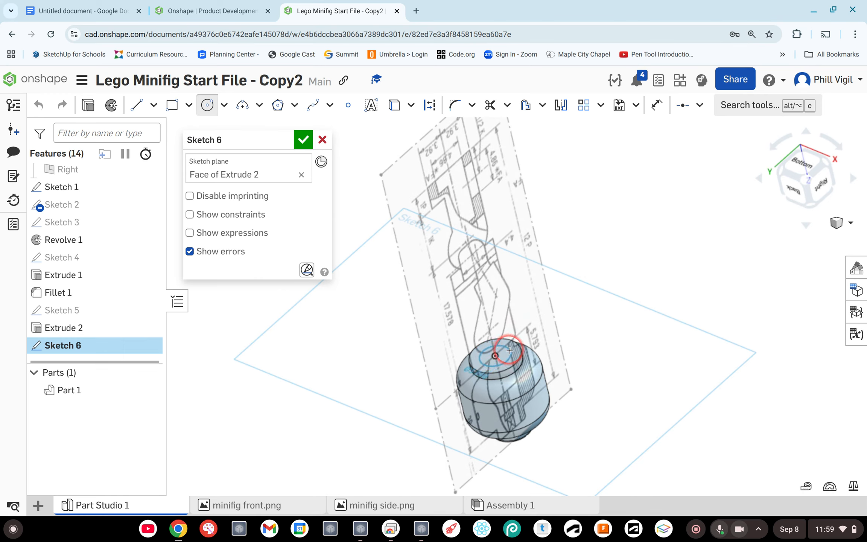
left_click(510, 350)
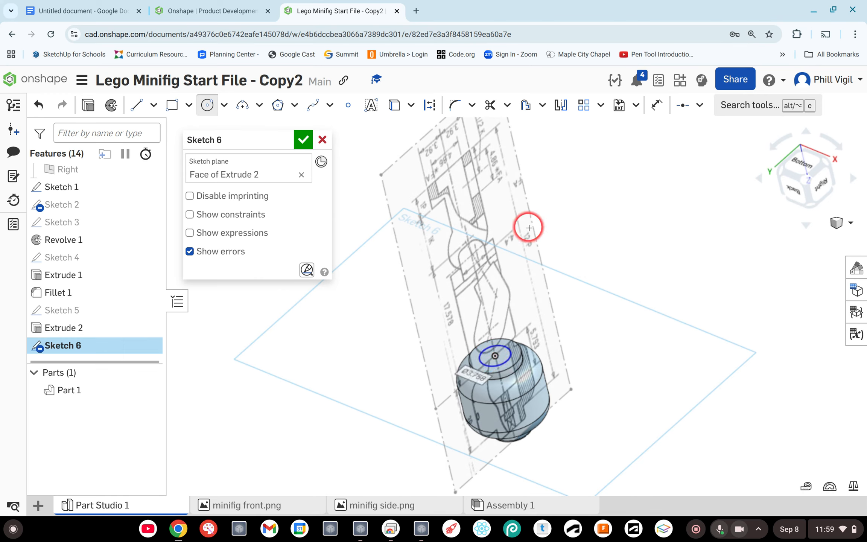
- Dimension the circle on the neck's end face to a diameter of 4.8 mm, then hide the side reference drawing and close the sketch
left_click(658, 104)
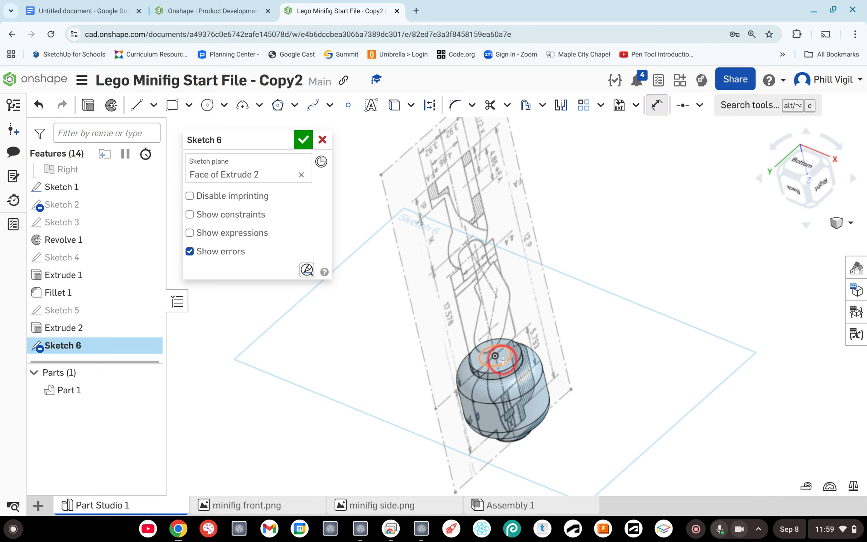
left_click(512, 353)
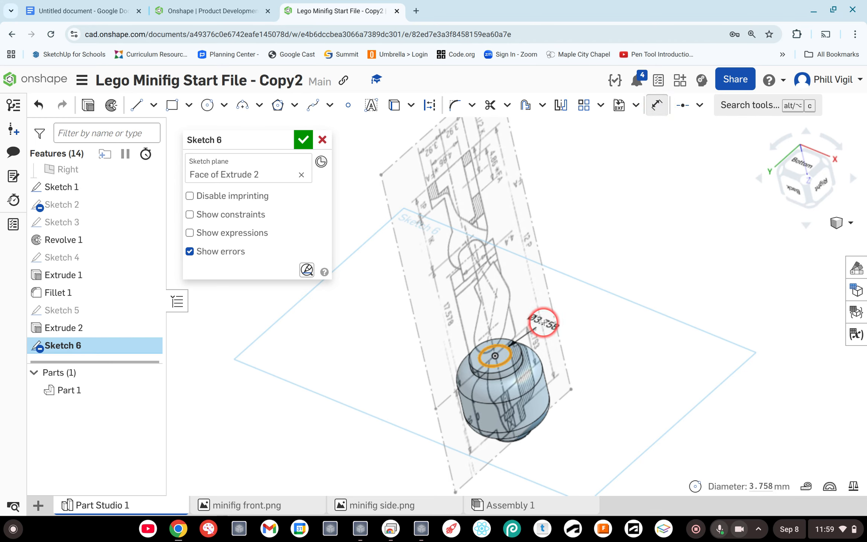
left_click(578, 338)
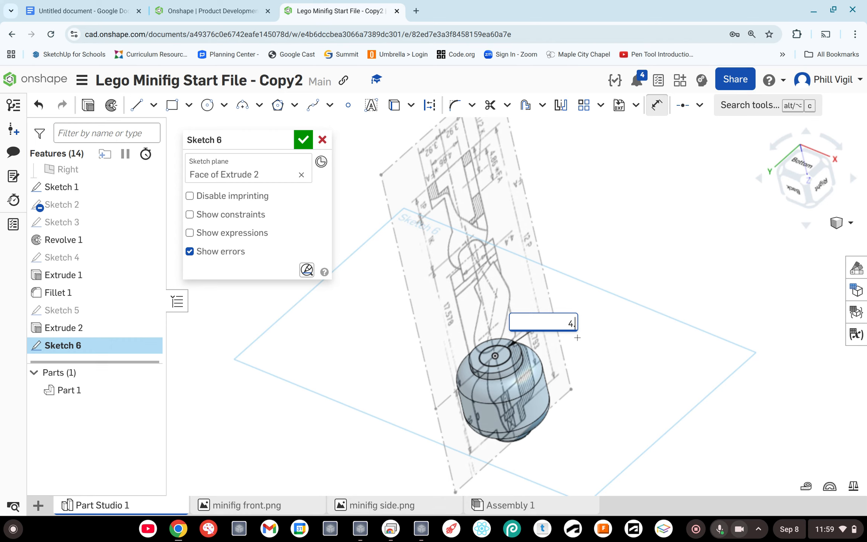
key("Return")
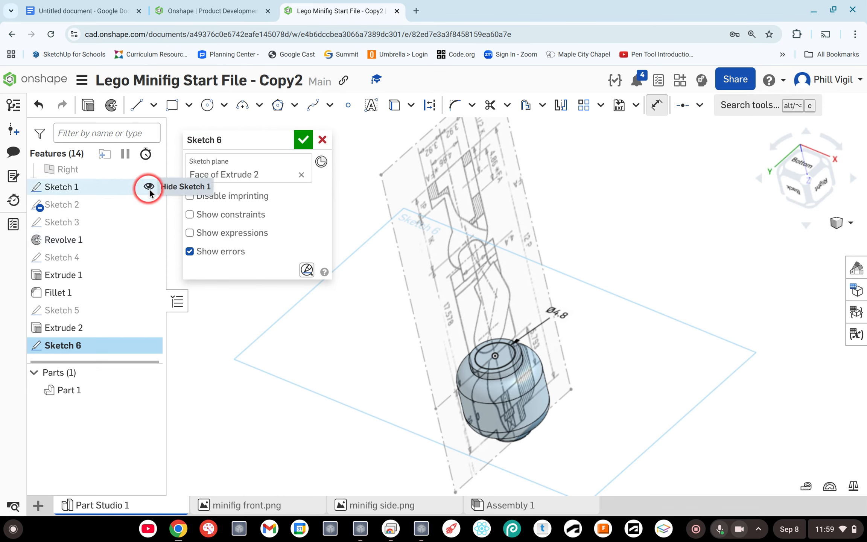
left_click(149, 187)
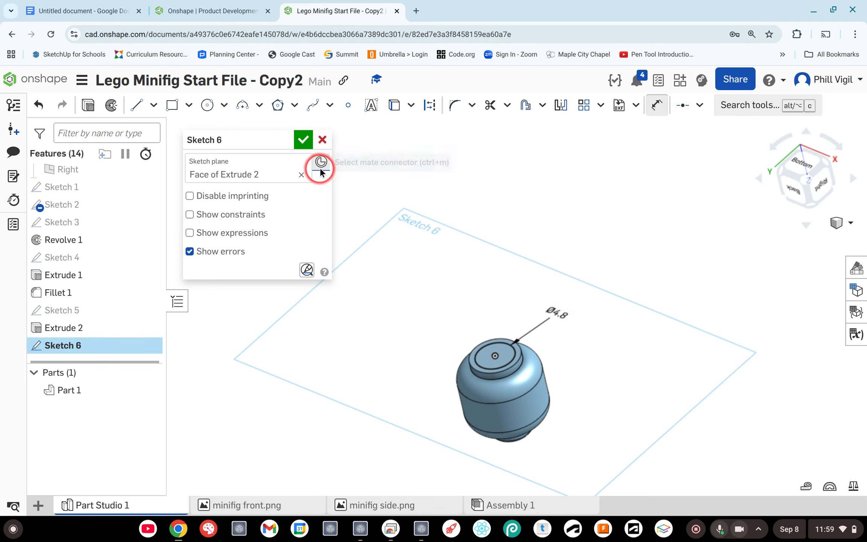
left_click(304, 141)
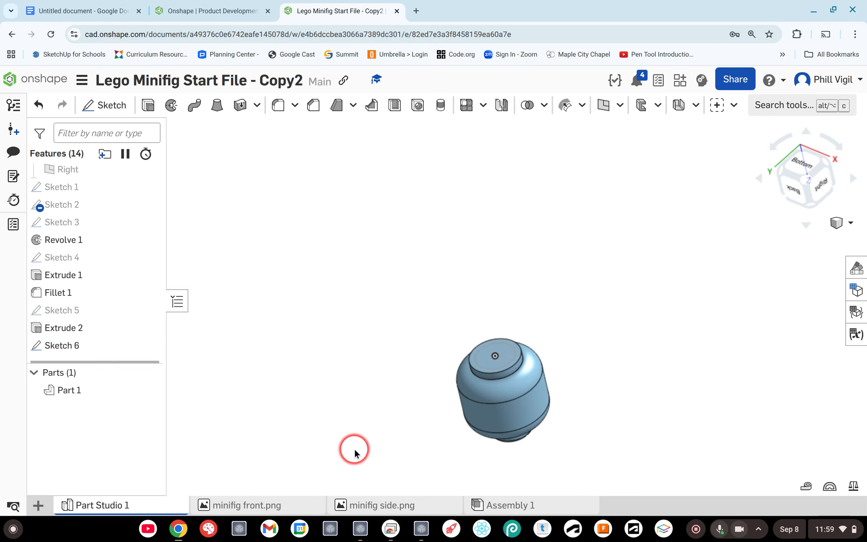
- Set up a blind extrude of the 4.8 mm circle on the neck's end face that removes material from the head
left_click(148, 105)
left_click(507, 354)
left_click(637, 424)
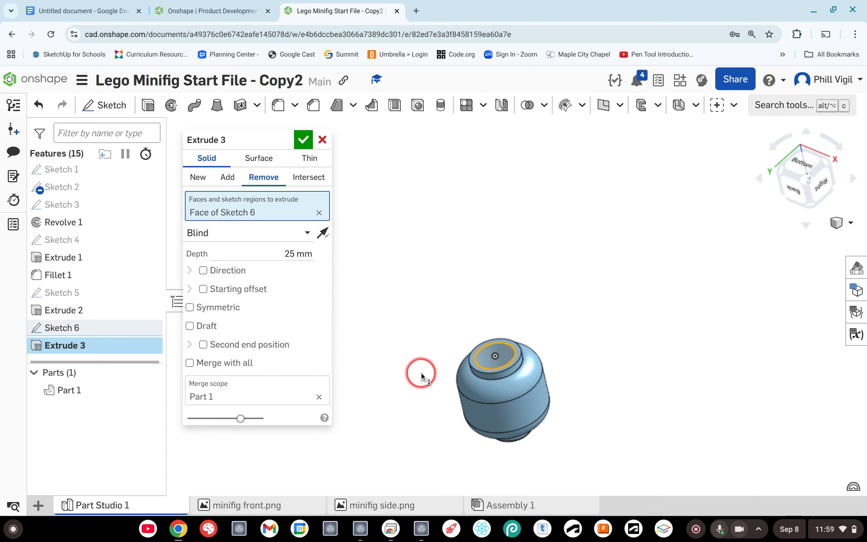
right_click_drag(421, 374, 528, 346)
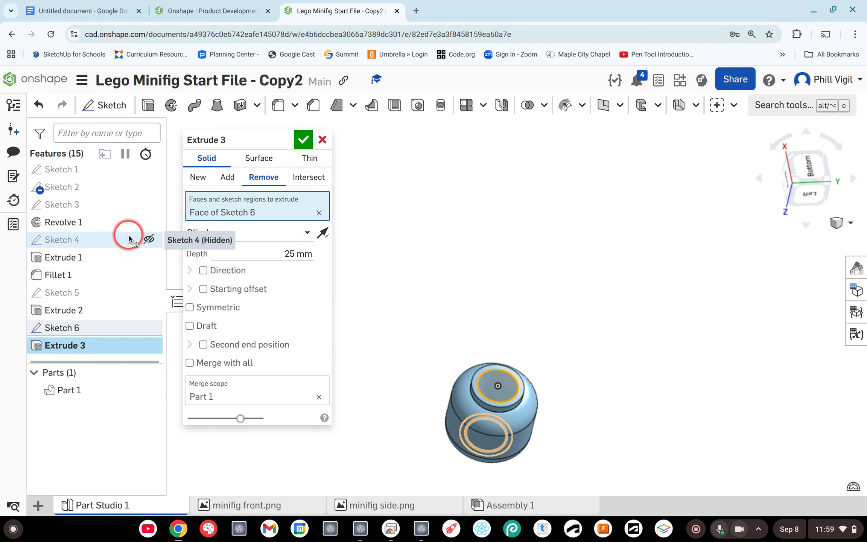
- Show the side reference drawing again and examine the depth of the head's hollow in it
mouse_move(144, 205)
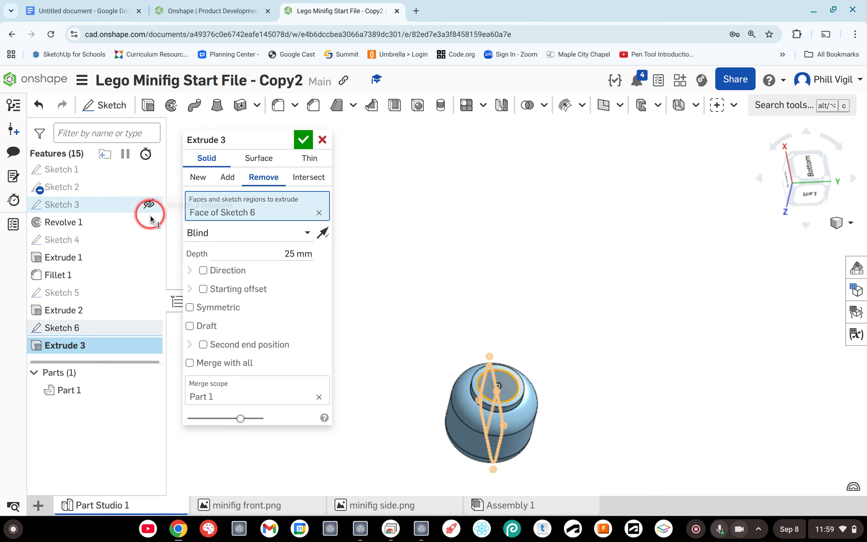
left_click(149, 169)
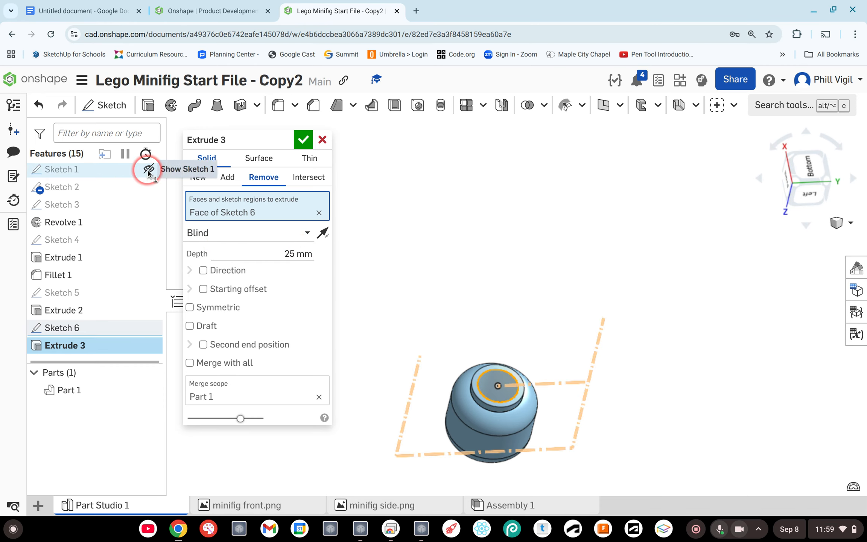
right_click_drag(372, 302, 363, 269)
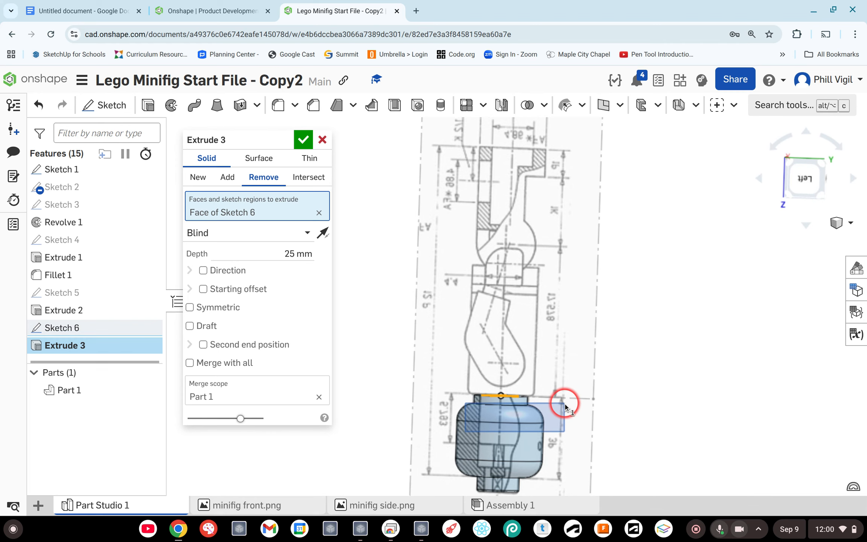
mouse_move(603, 394)
right_mouse_down()
mouse_move(749, 364)
mouse_move(736, 376)
right_mouse_up()
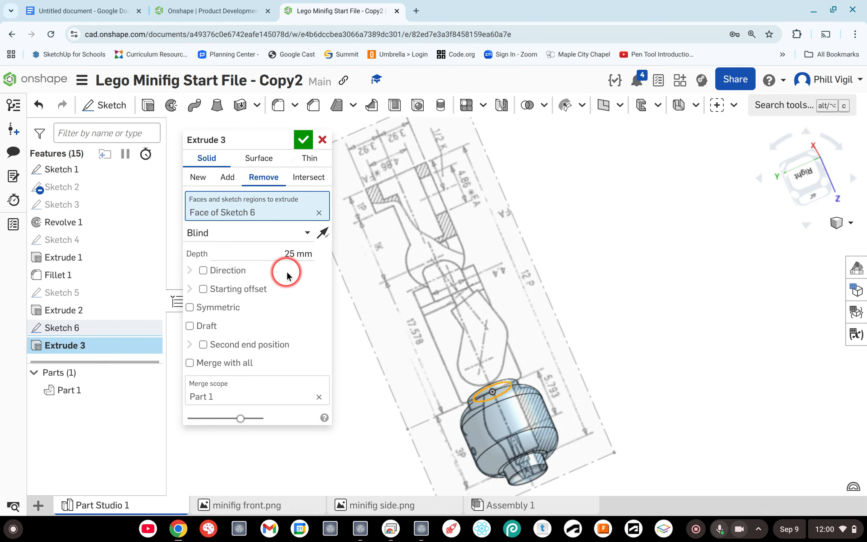
- Set the cut's depth to 5.8 mm, accept the extrude and hide the side reference drawing
left_click(301, 256)
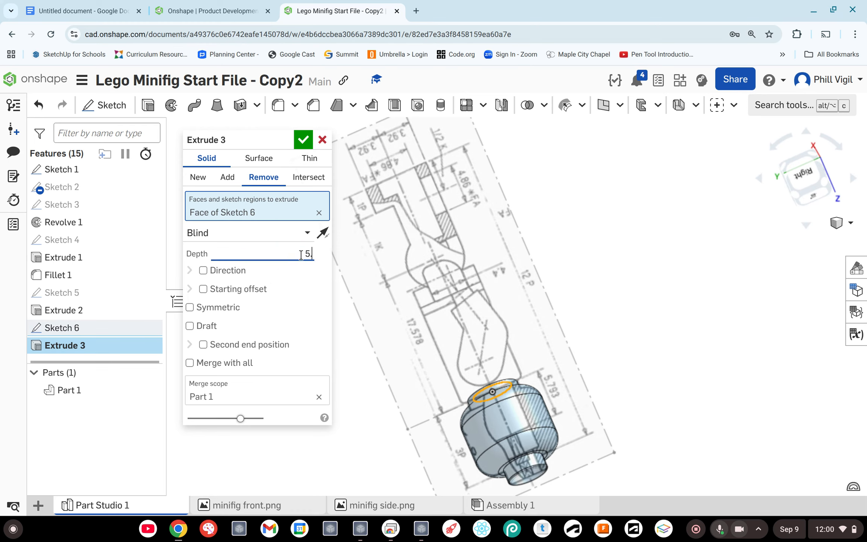
mouse_move(490, 277)
right_mouse_down()
mouse_move(443, 269)
mouse_move(425, 252)
mouse_move(389, 262)
right_mouse_up()
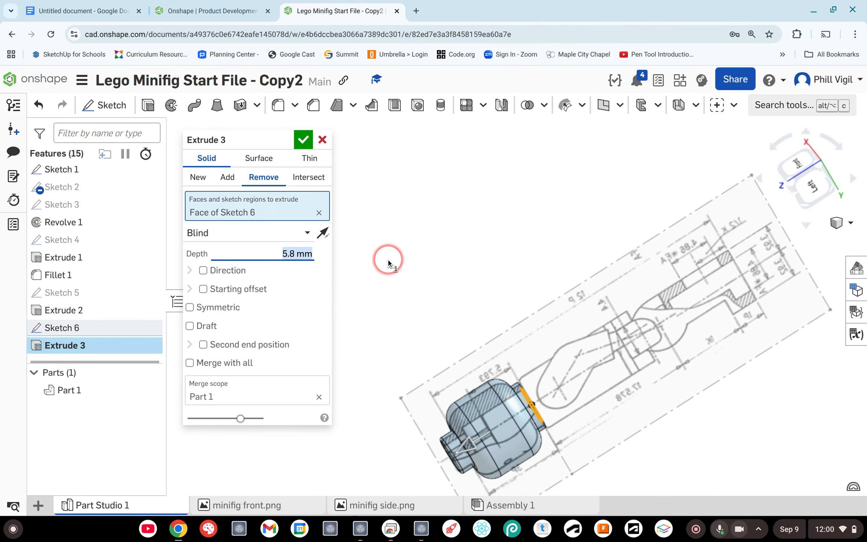
left_click(315, 159)
left_click(302, 141)
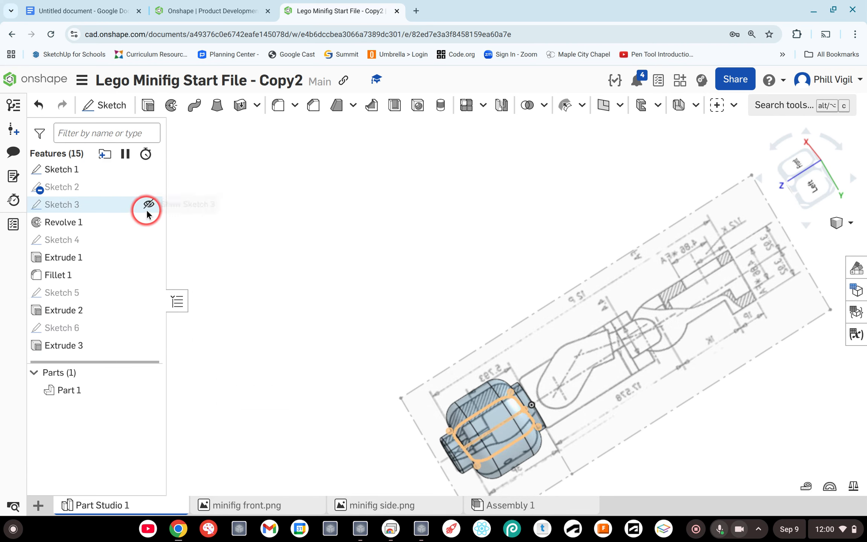
left_click(149, 169)
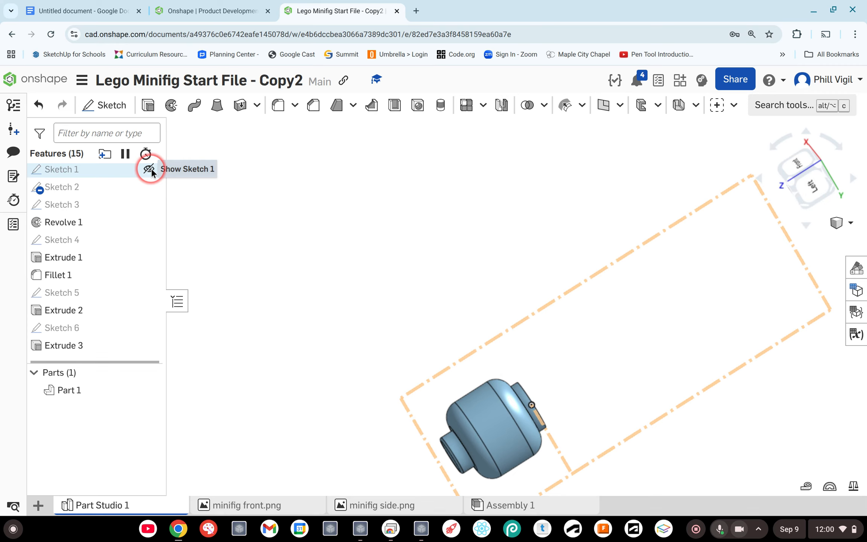
- Show the front reference drawing in Sketch 2 and view the head with its face details from the front
mouse_move(451, 314)
right_mouse_down()
mouse_move(405, 307)
mouse_move(379, 333)
mouse_move(402, 359)
mouse_move(472, 337)
mouse_move(519, 300)
mouse_move(526, 267)
mouse_move(560, 254)
mouse_move(453, 256)
mouse_move(405, 282)
mouse_move(407, 338)
mouse_move(428, 395)
right_mouse_up()
right_click_drag(548, 255, 458, 330)
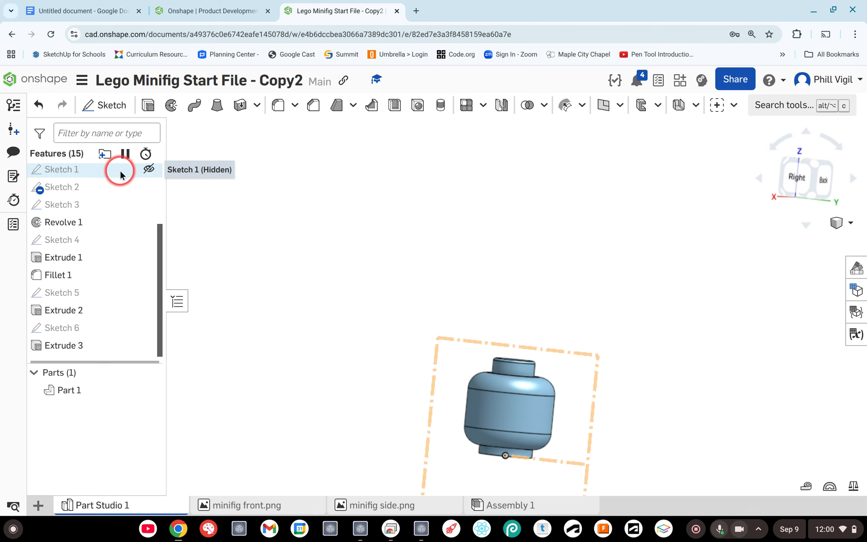
left_click(148, 188)
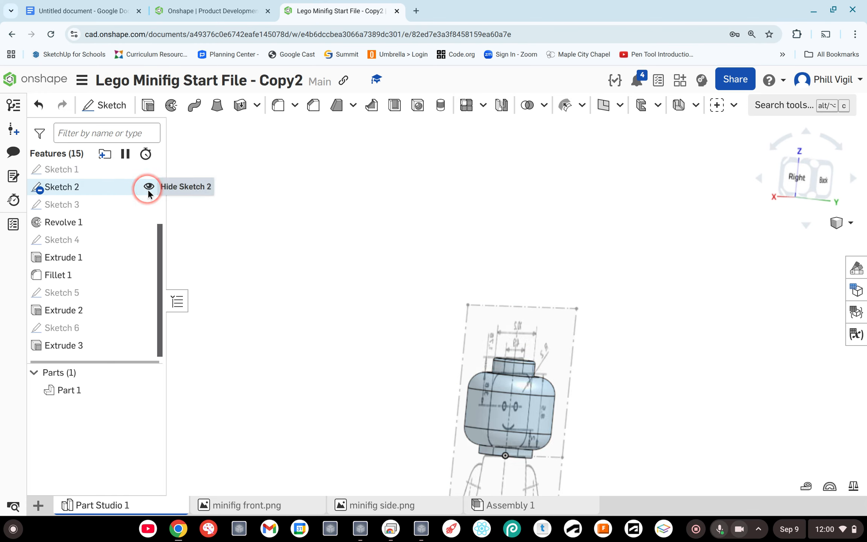
mouse_move(300, 316)
right_mouse_down()
mouse_move(356, 311)
mouse_move(391, 325)
mouse_move(406, 321)
mouse_move(386, 280)
mouse_move(388, 244)
mouse_move(393, 312)
mouse_move(378, 236)
mouse_move(393, 323)
right_mouse_up()
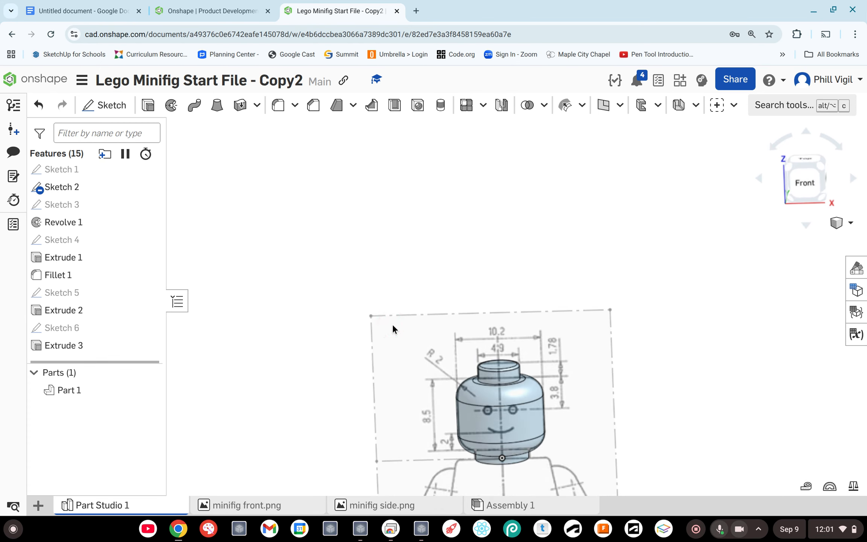
right_click(667, 245)
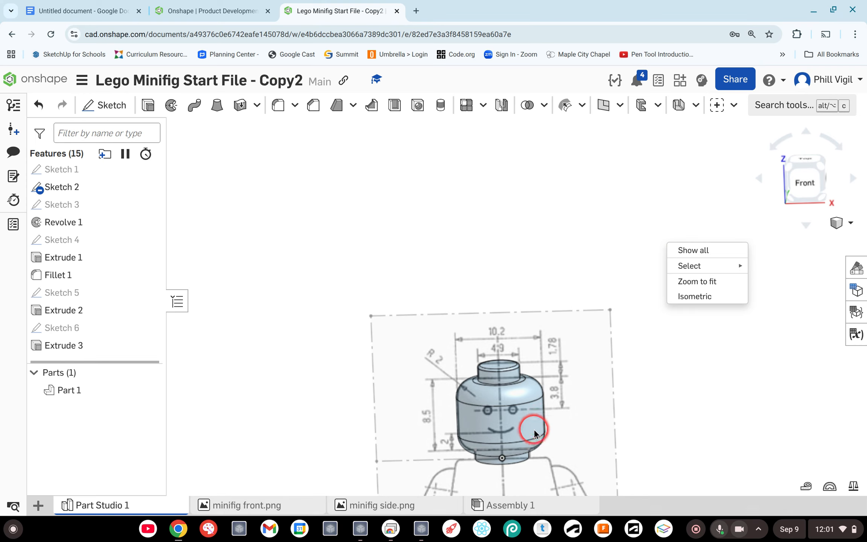
left_click(332, 296)
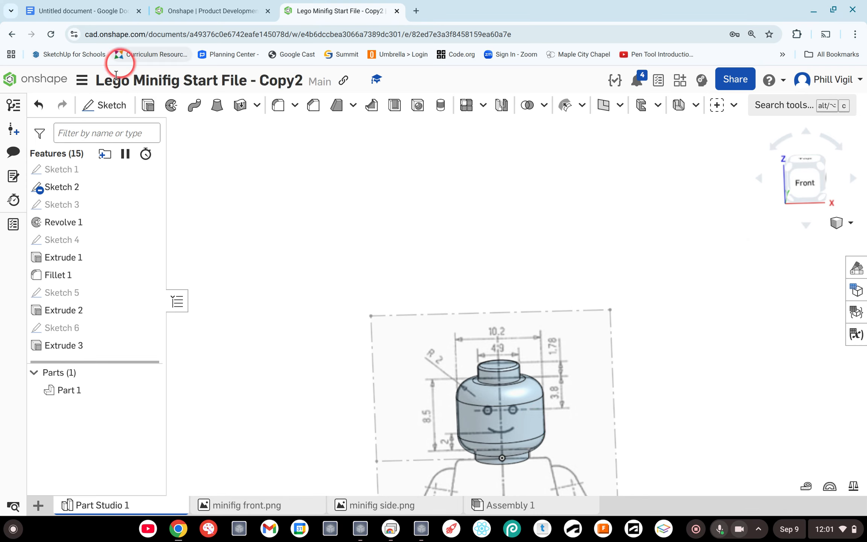
- Start a new sketch and locate the default planes in the feature list
left_click(107, 106)
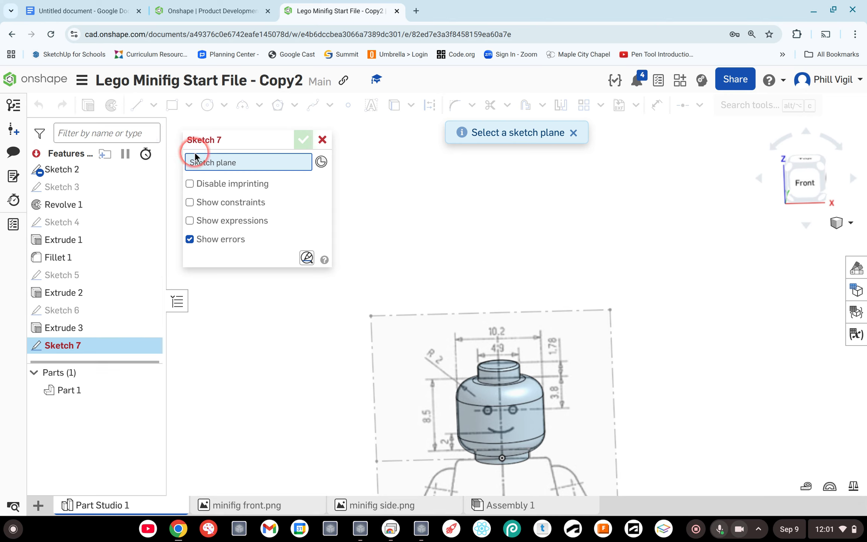
left_click(478, 233)
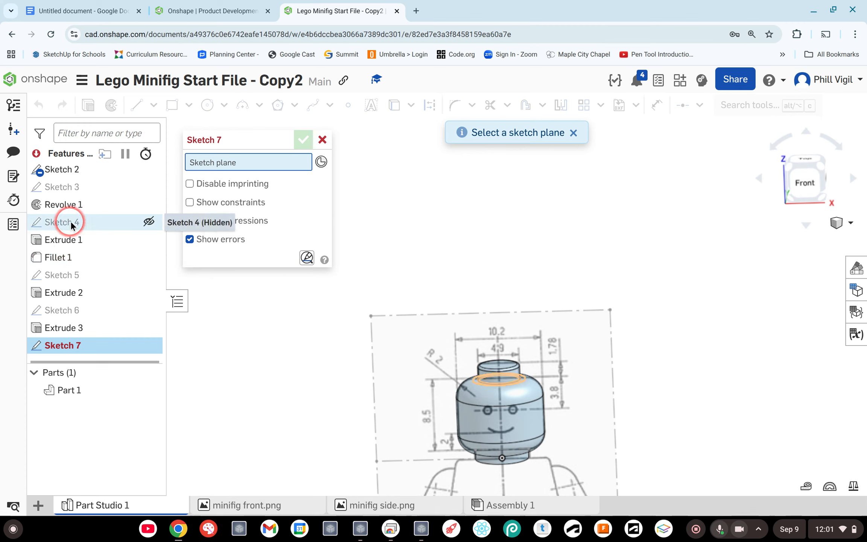
scroll(71, 222, "up", 3)
scroll(70, 222, "down", 3)
scroll(70, 222, "up", 3)
scroll(71, 222, "down", 3)
scroll(71, 222, "up", 3)
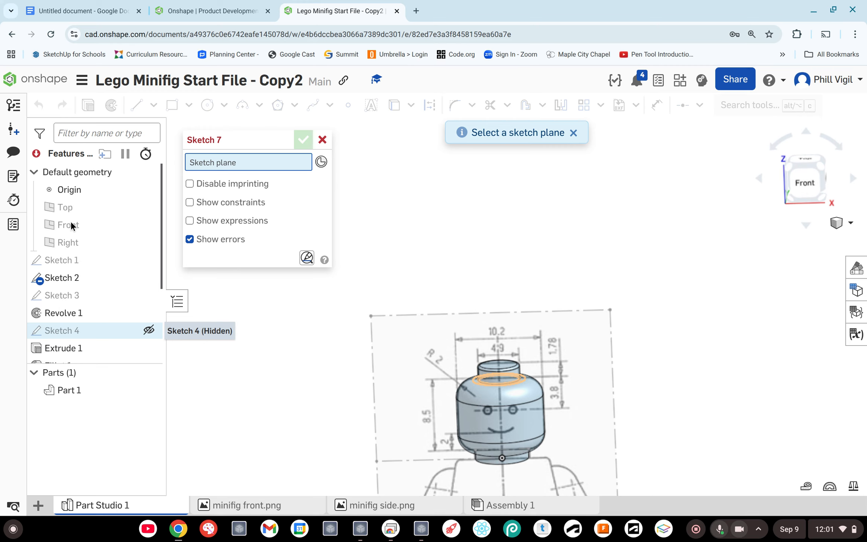
scroll(70, 224, "down", 3)
scroll(71, 224, "up", 3)
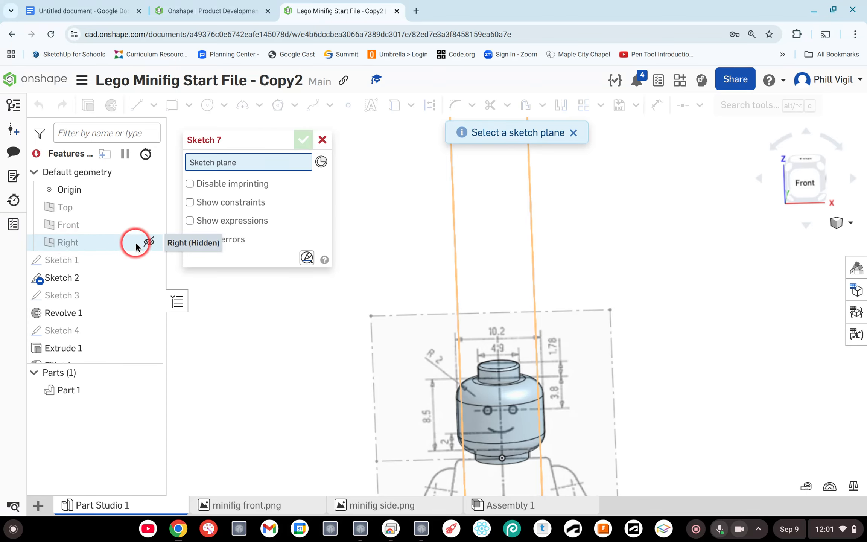
- Show the default planes, examine how they sit around the front reference drawing, and hide them again
left_click(284, 357)
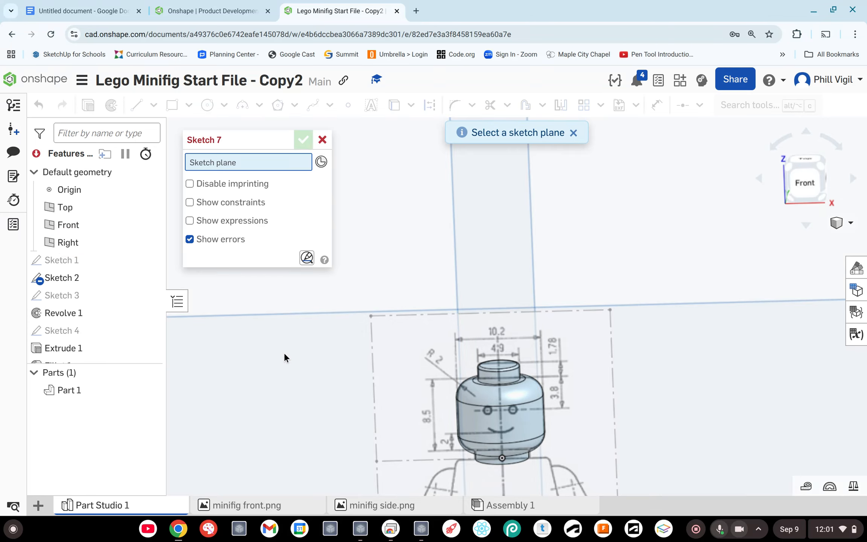
scroll(284, 354, "down", 5)
scroll(284, 354, "down", 2)
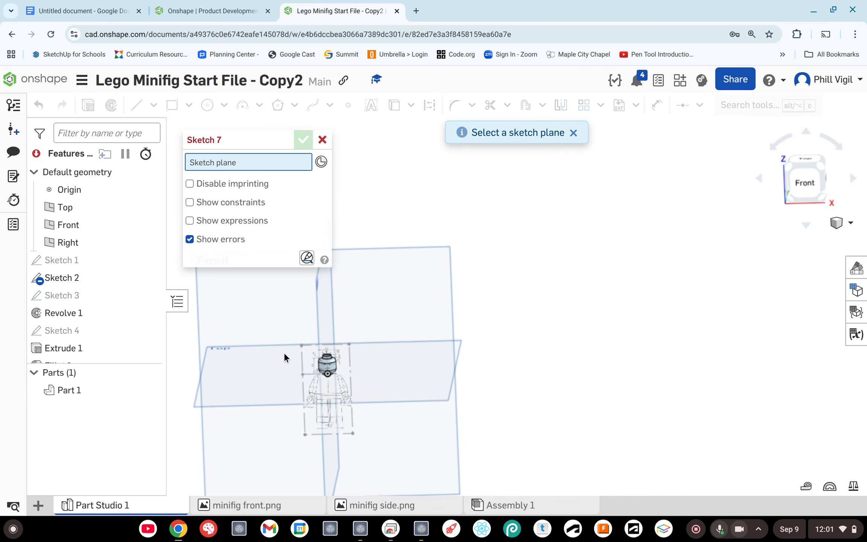
right_click_drag(492, 371, 508, 357)
middle_click_drag(508, 353, 702, 315)
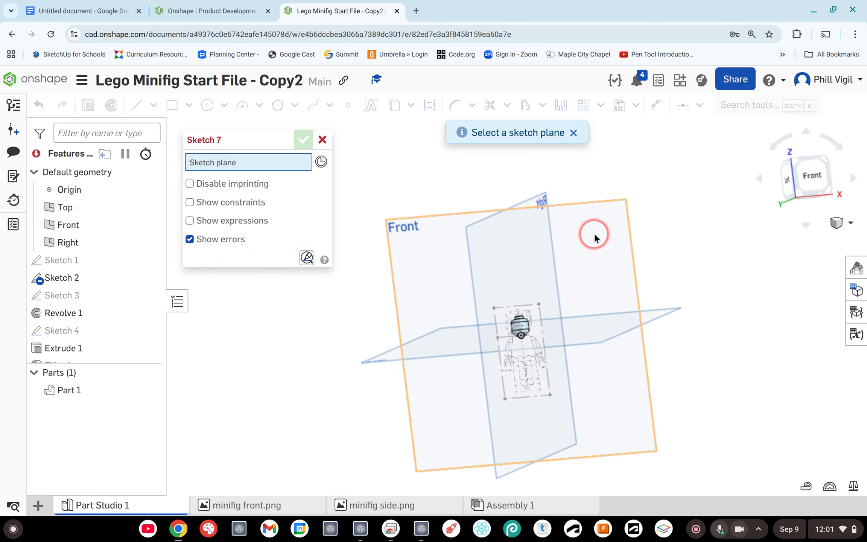
key("p")
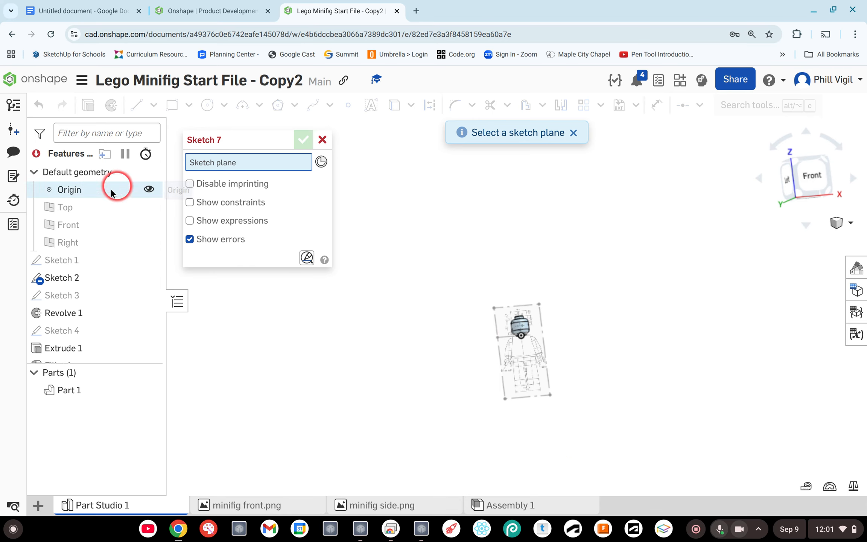
- Place the new sketch on the Front plane and view the head normal to the sketch plane
left_click(83, 223)
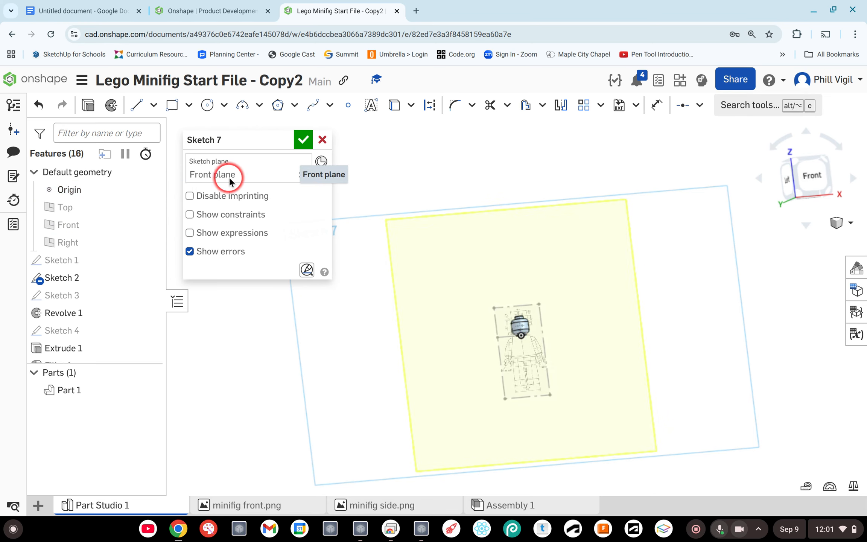
right_click(541, 161)
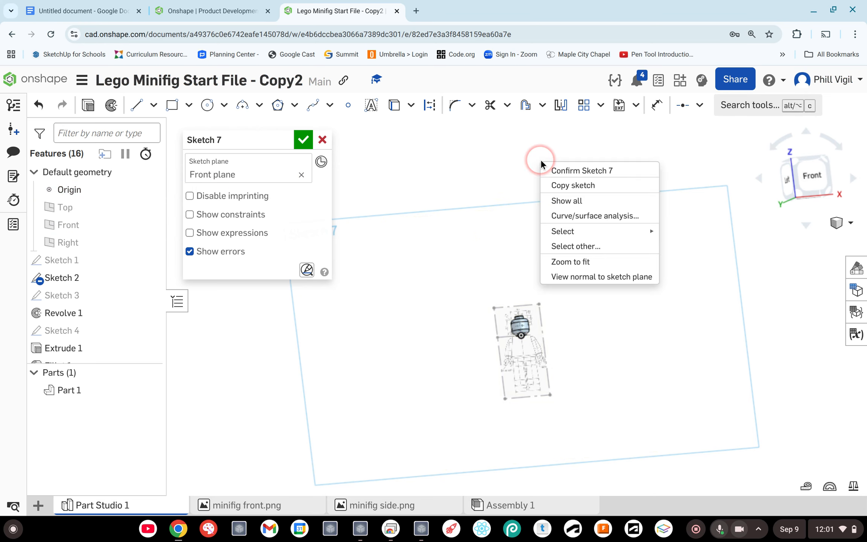
left_click(600, 277)
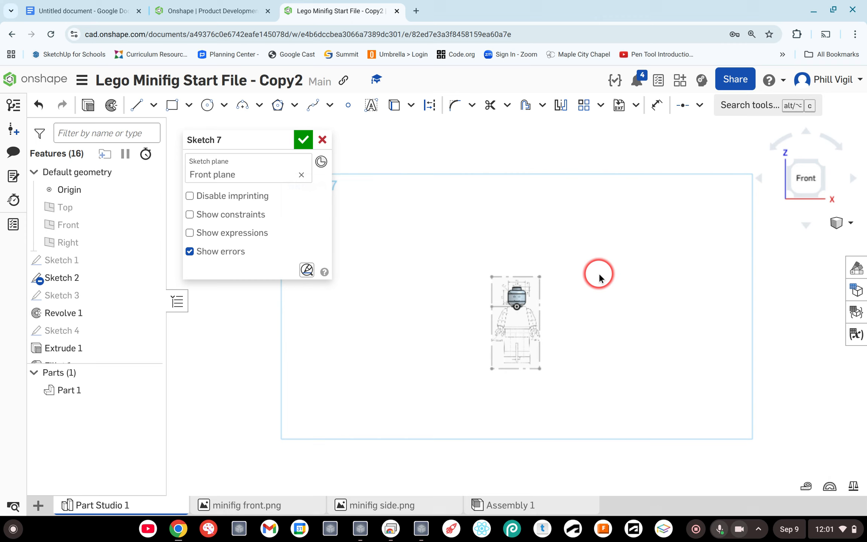
scroll(571, 307, "up", 5)
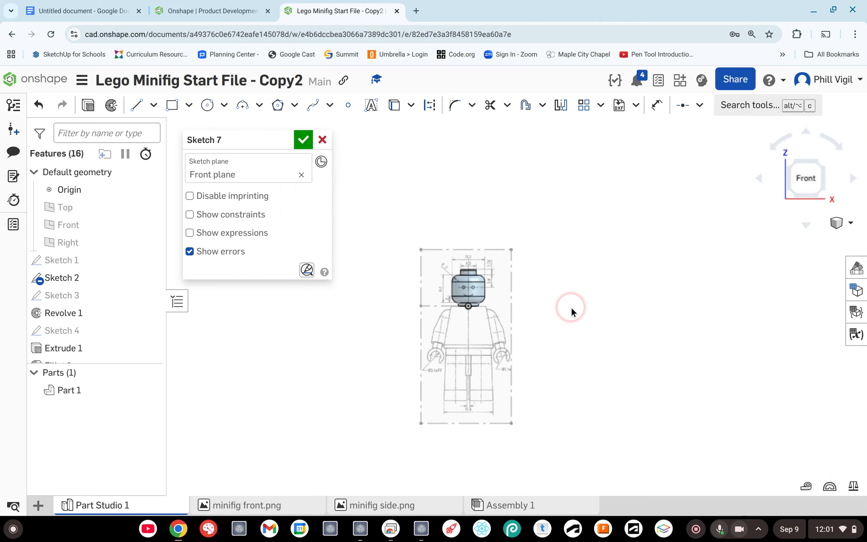
scroll(445, 306, "up", 4)
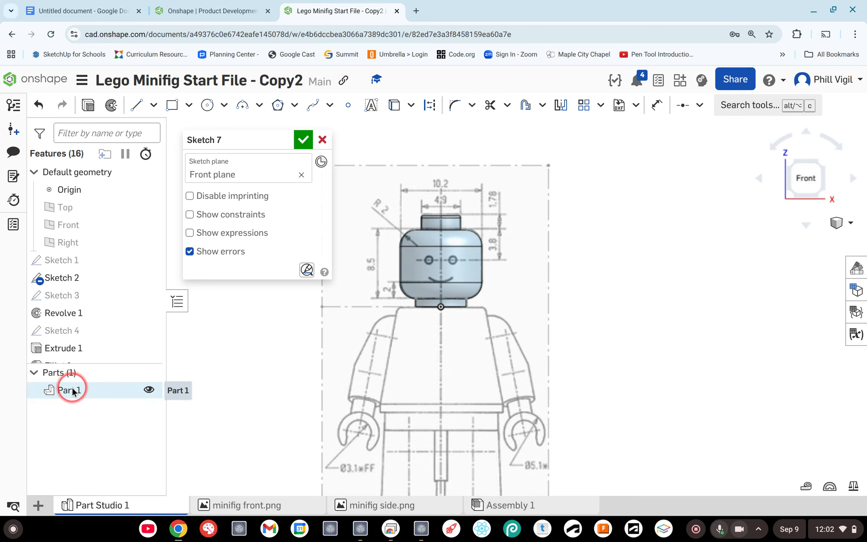
- Hide the head part (Part 1) and examine the eyes, mouth and centre lines in the front reference drawing
left_click(148, 391)
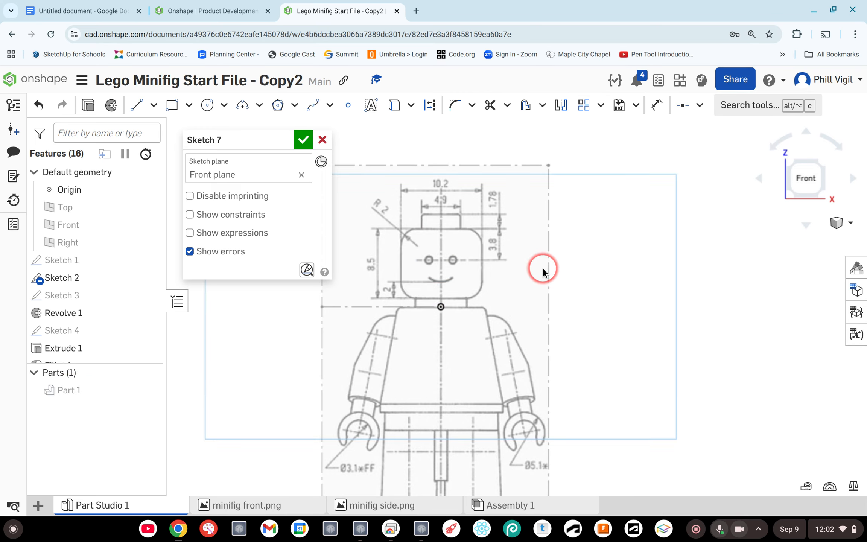
scroll(543, 268, "up", 1)
mouse_move(543, 268)
middle_mouse_down()
mouse_move(642, 265)
mouse_move(638, 278)
middle_mouse_up()
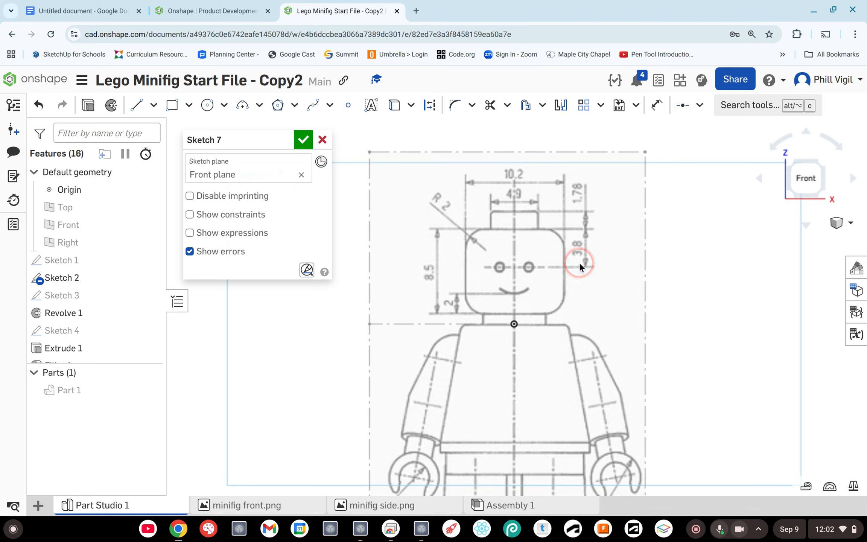
left_click_drag(544, 235, 525, 209)
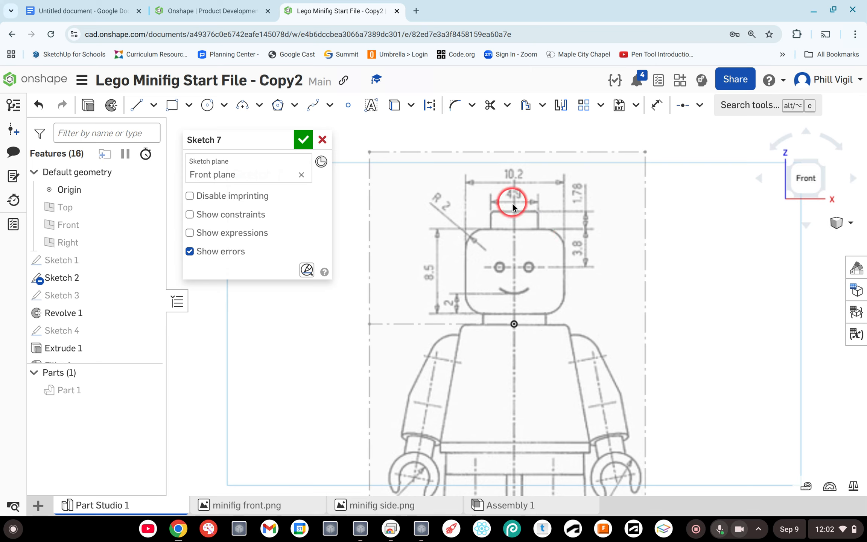
- Draw a vertical construction line about 19.3 mm long from the origin up past the top of the head
left_click(136, 107)
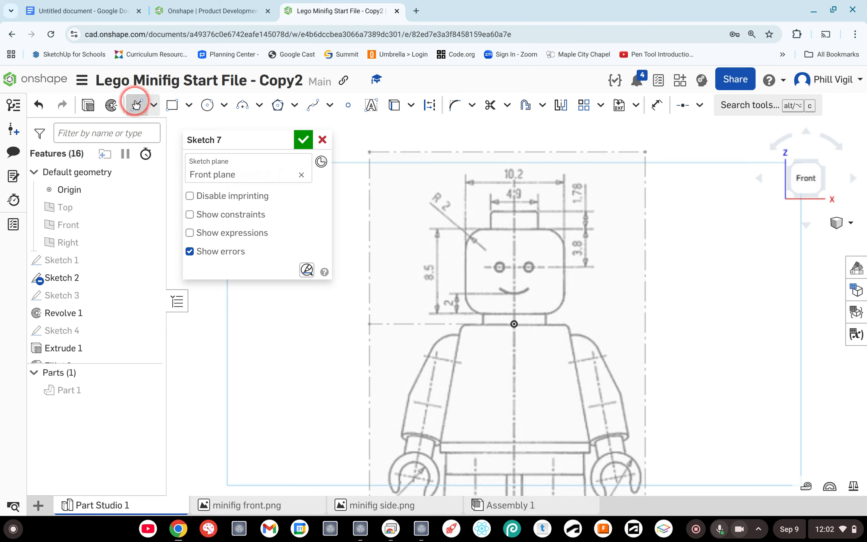
left_click(430, 106)
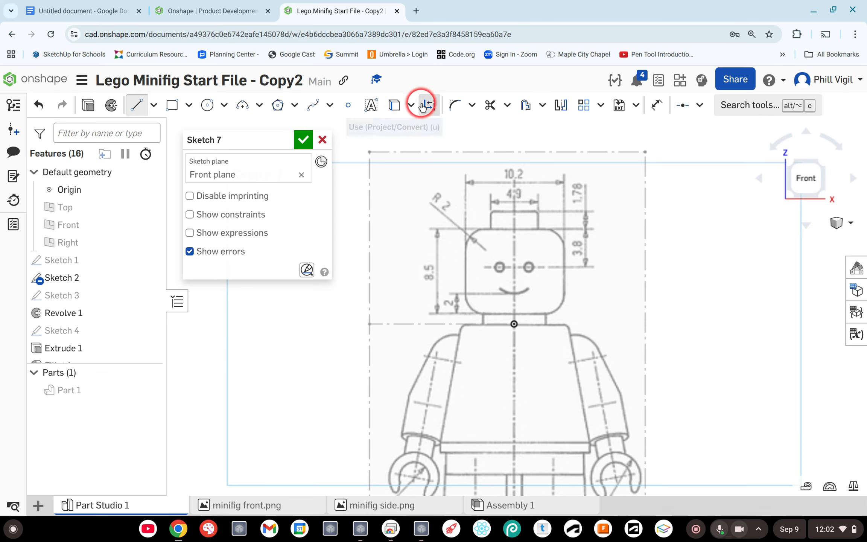
left_click(514, 324)
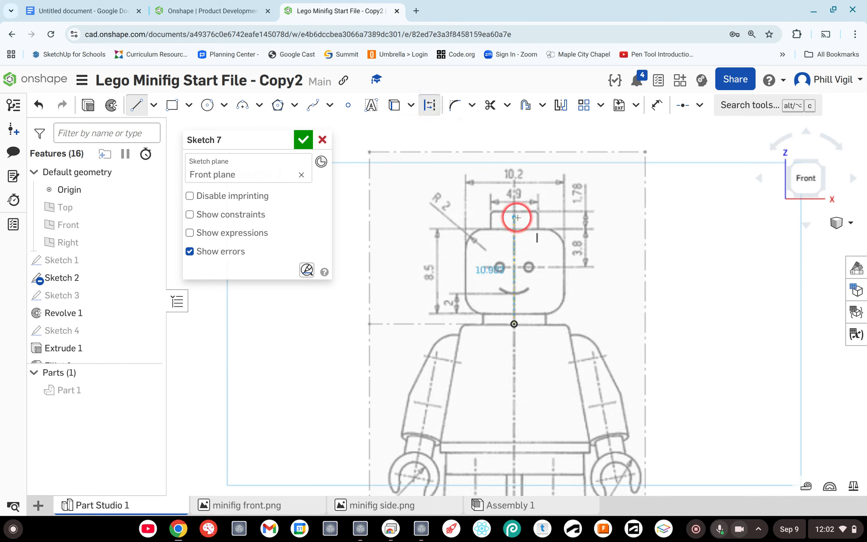
left_click(514, 134)
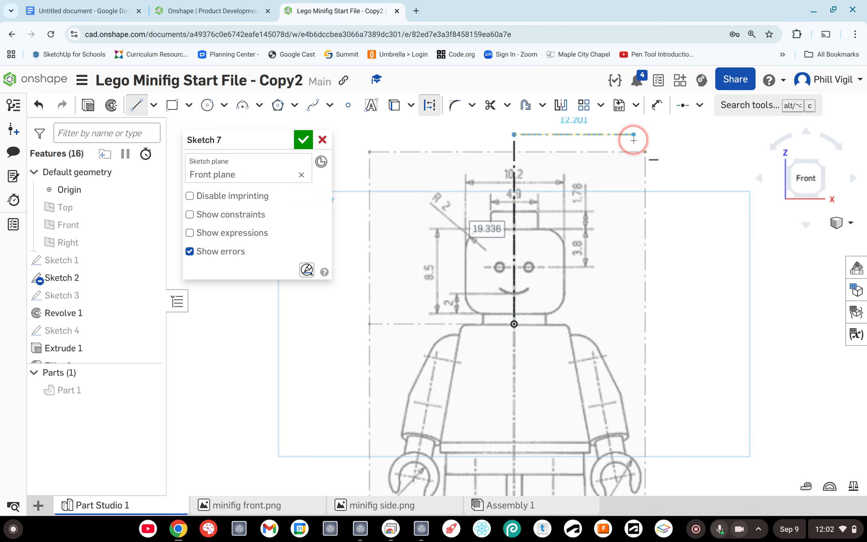
key("Escape")
left_click(544, 252)
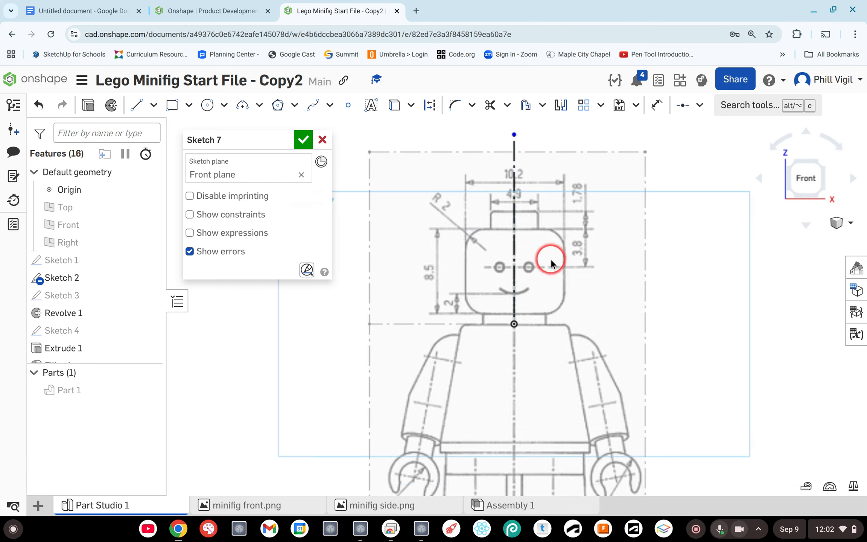
- Draw a horizontal construction line about 20 mm long through the centres of both eyes
left_click(487, 263)
left_click(607, 268)
left_click(566, 266)
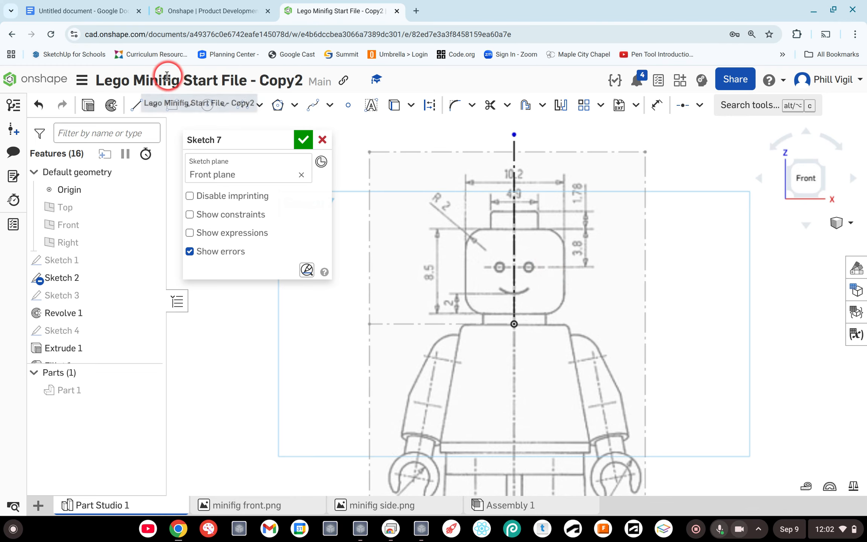
left_click(136, 106)
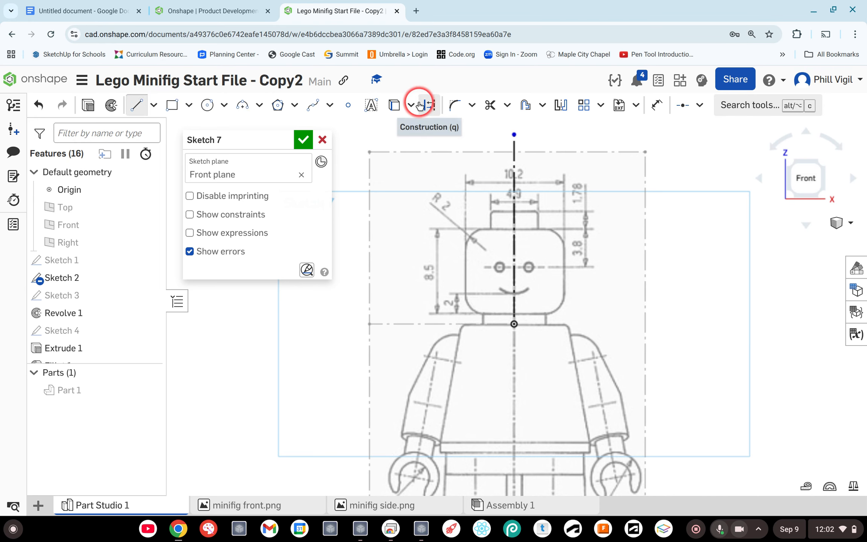
left_click(432, 106)
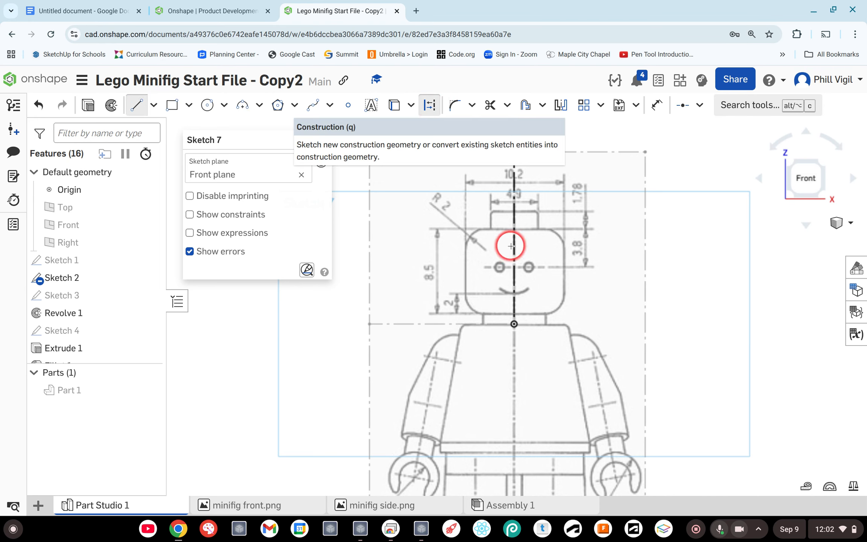
left_click(593, 267)
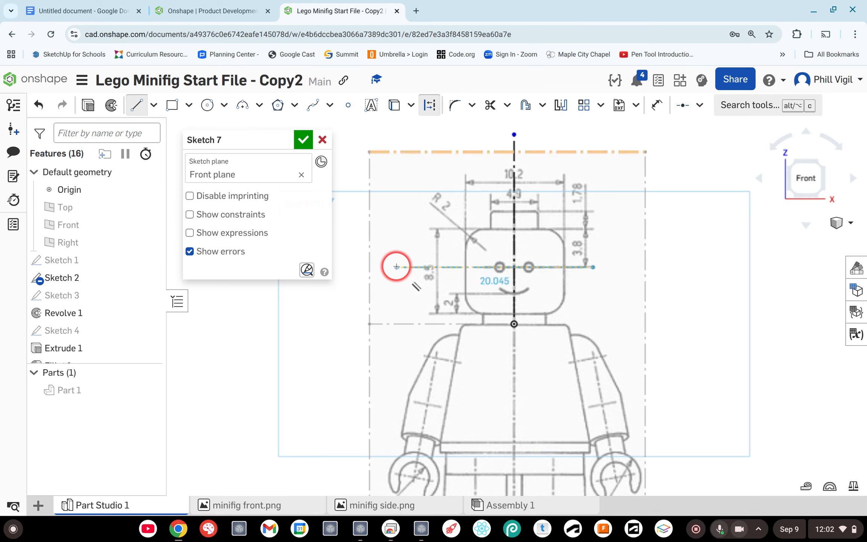
left_click(397, 267)
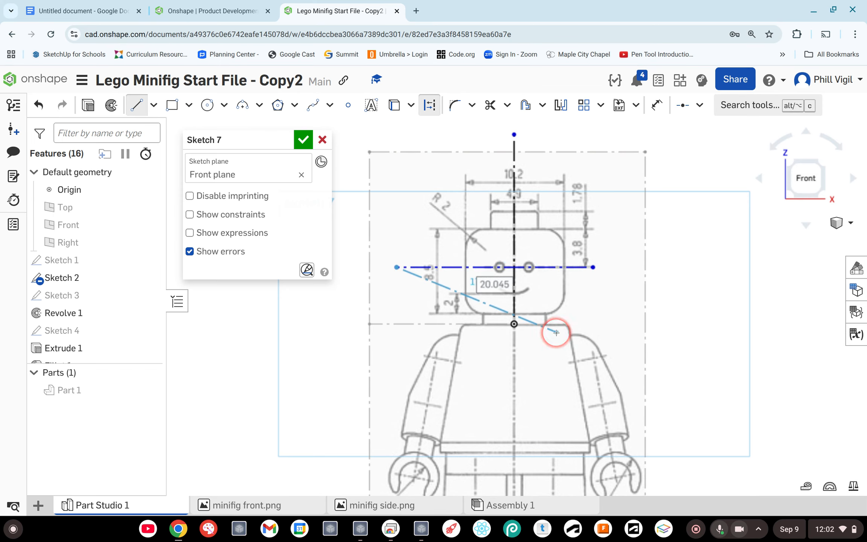
key("Escape")
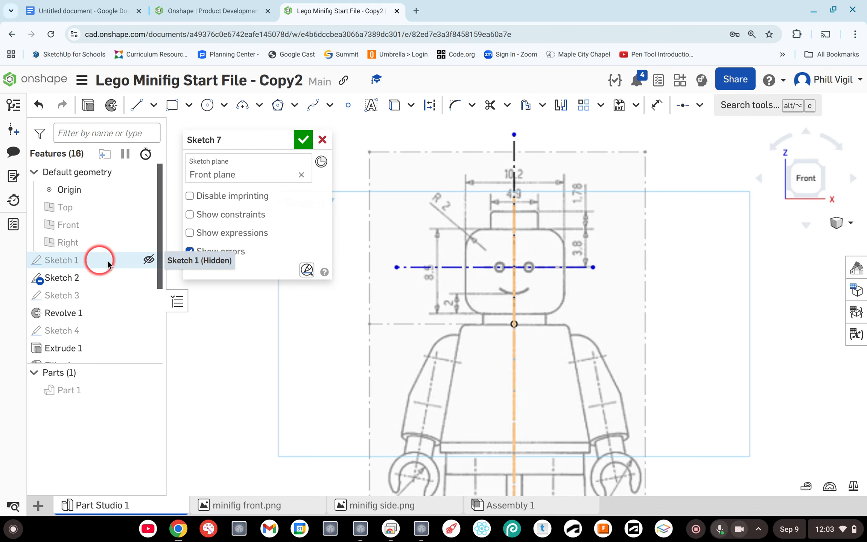
- Show Sketch 1 and Sketch 3, and dimension the eye construction line 3.8 mm below the head outline's top edge
left_click(149, 260)
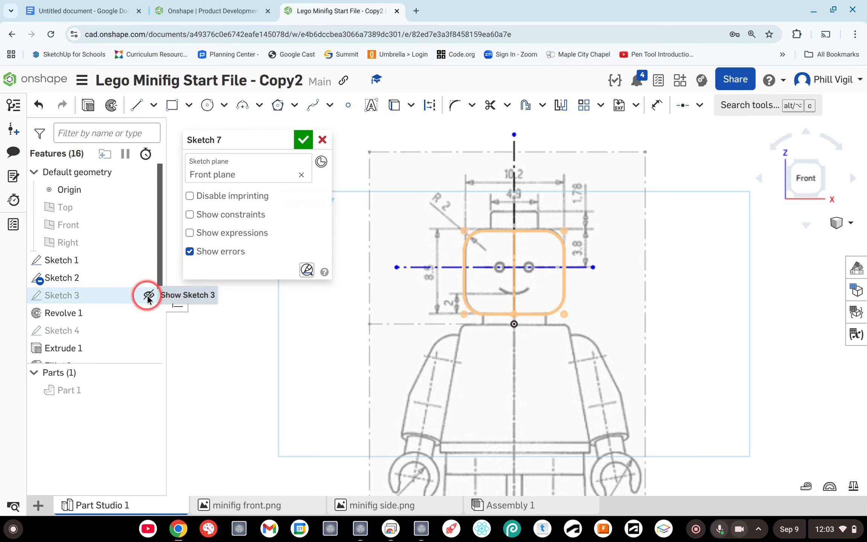
left_click(147, 293)
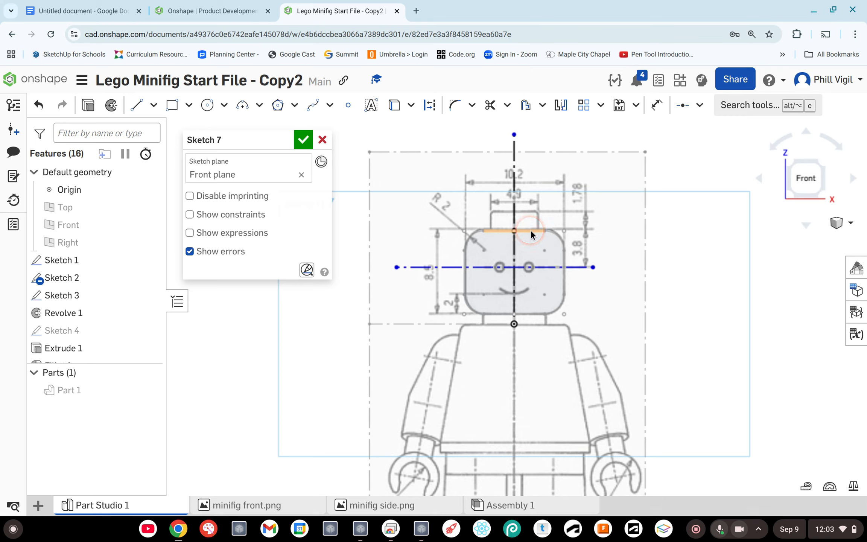
left_click(654, 109)
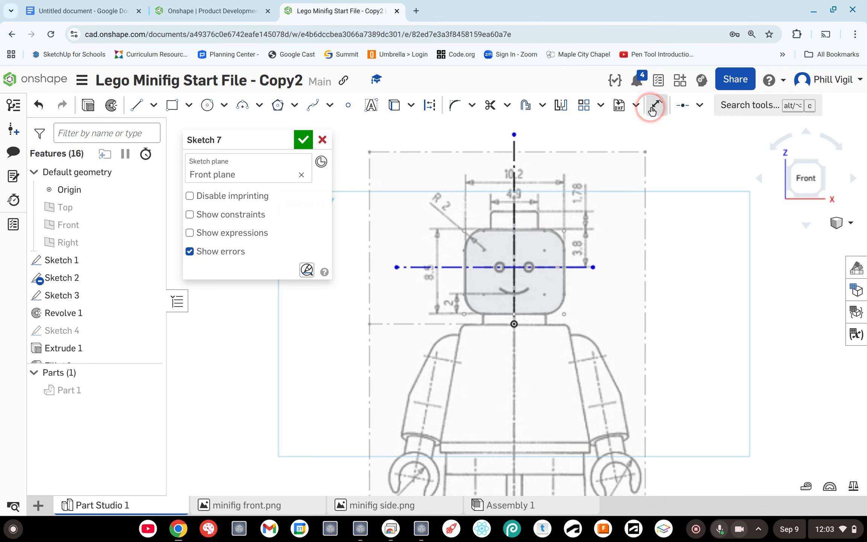
left_click(546, 267)
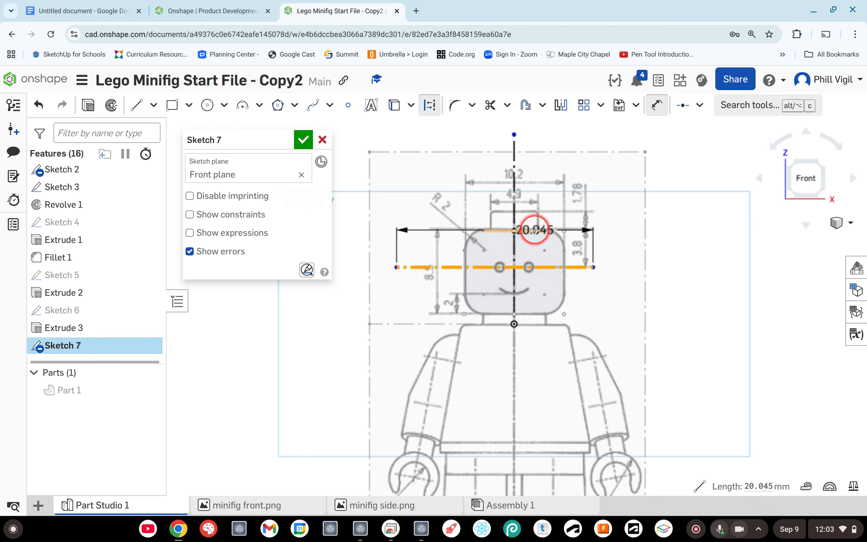
left_click(537, 230)
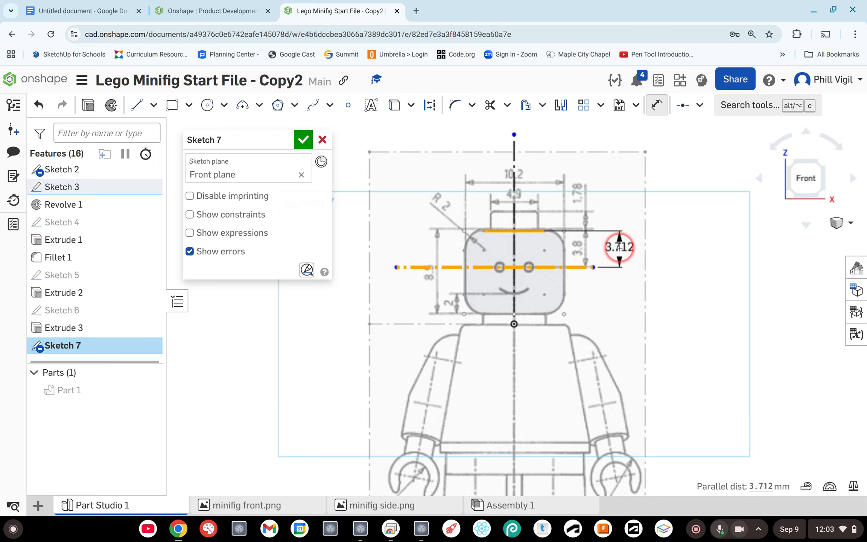
left_click(620, 247)
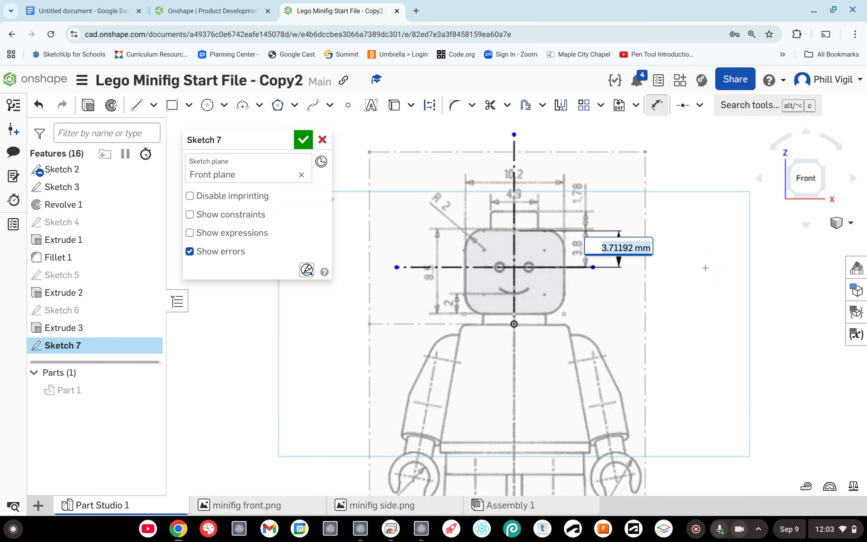
type("3.8")
key("Return")
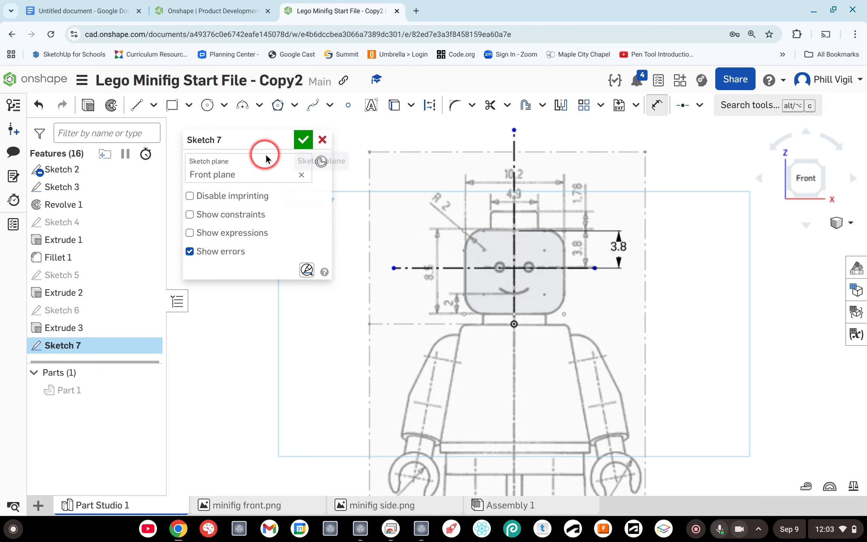
- Place a sketch point on the vertical construction line at the middle of the mouth
left_click(349, 109)
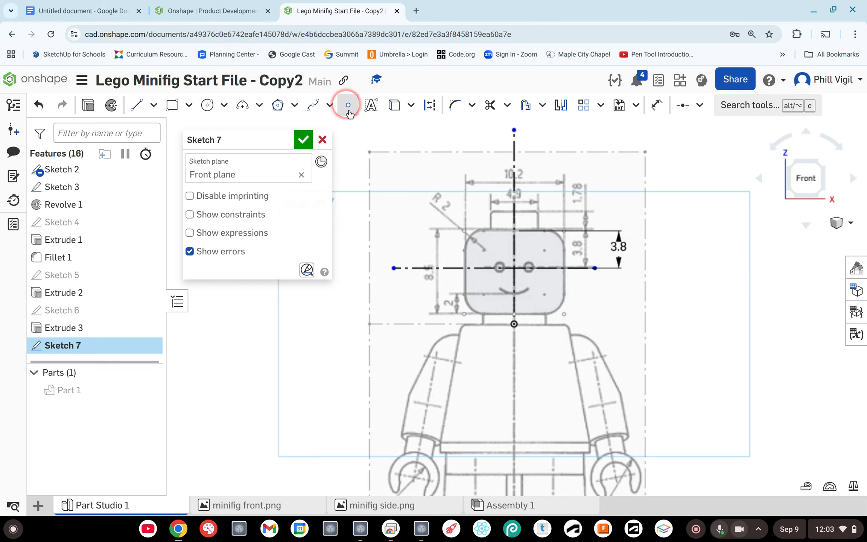
left_click(515, 294)
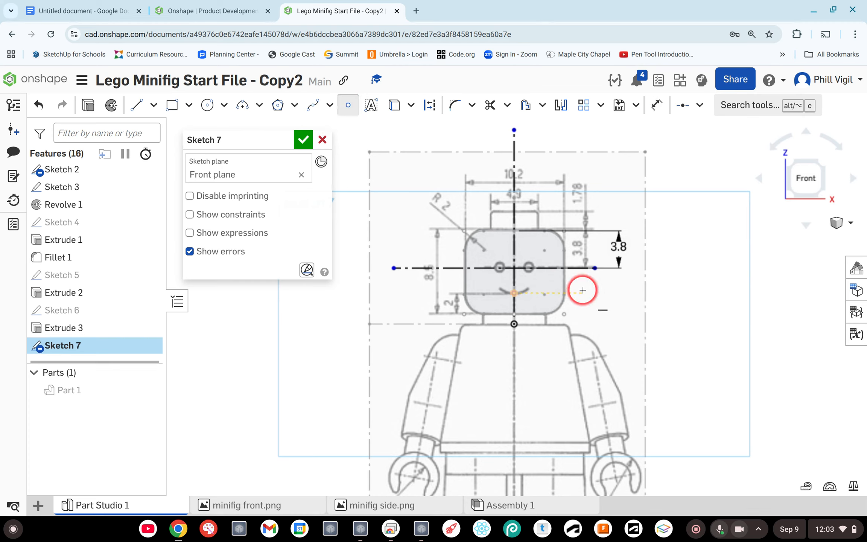
key("Escape")
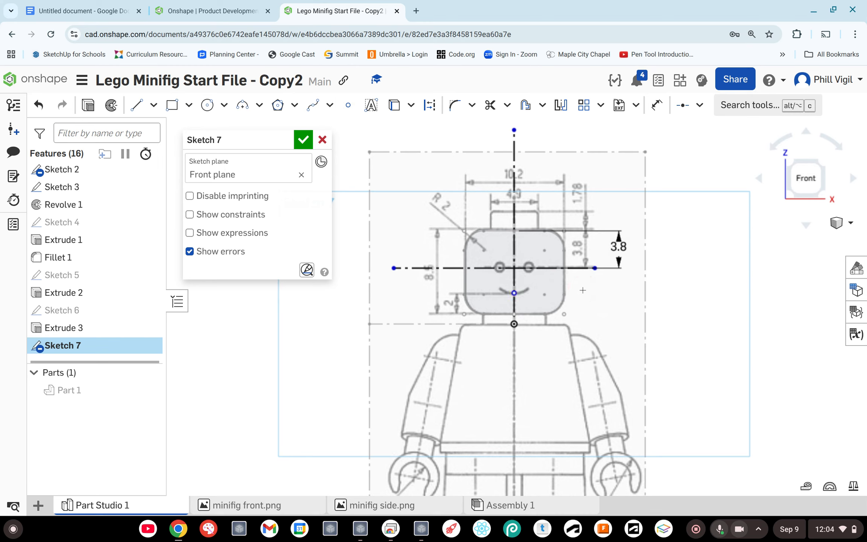
left_click(545, 250)
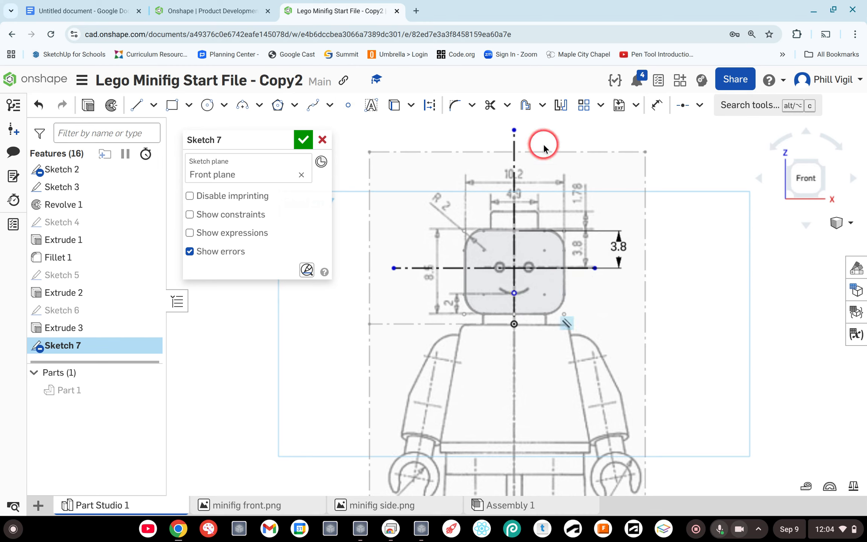
- Dimension the mouth point 2 mm above the bottom edge of the head outline
left_click(657, 107)
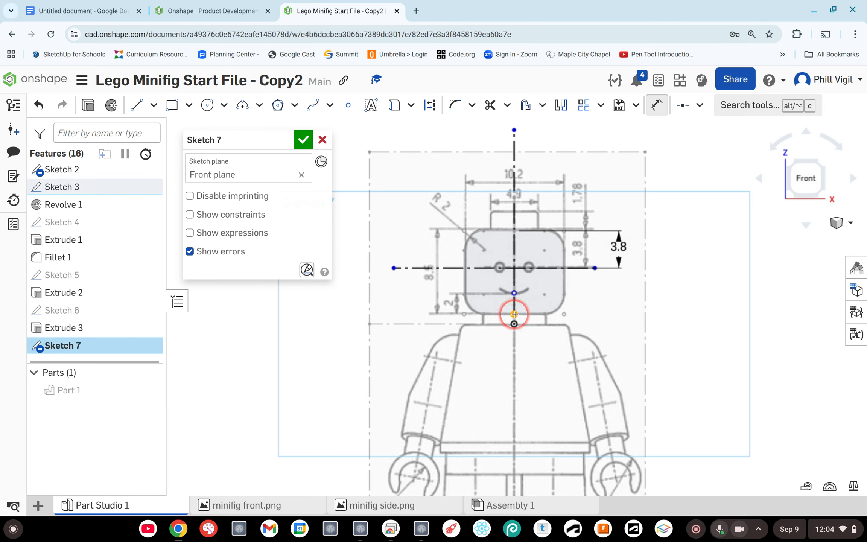
left_click(515, 293)
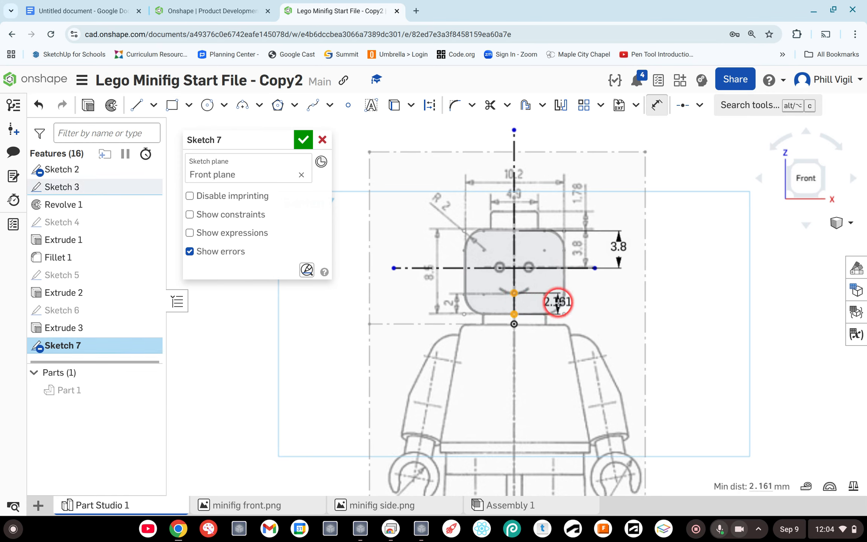
left_click(576, 303)
type("2.16146")
key("Return")
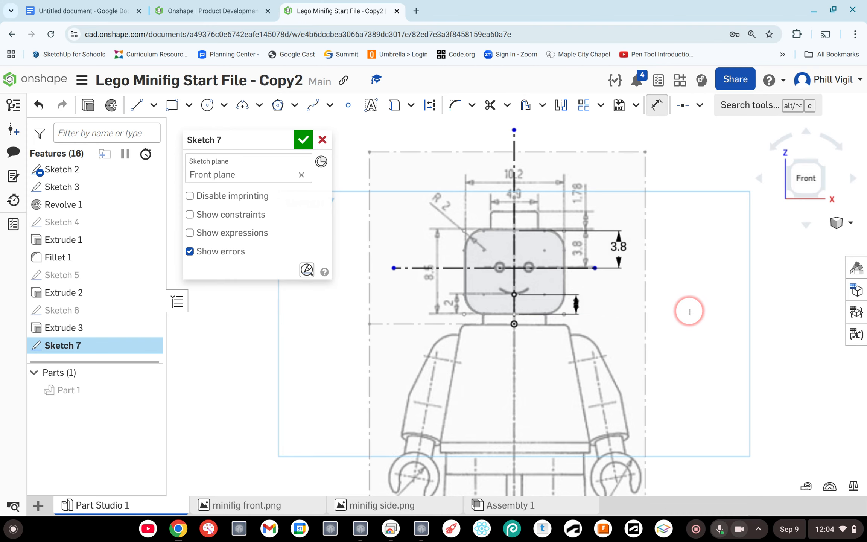
- Sketch a circle about 1.8 mm in diameter over the right-hand eye, centred on the horizontal construction line
scroll(690, 312, "up", 3)
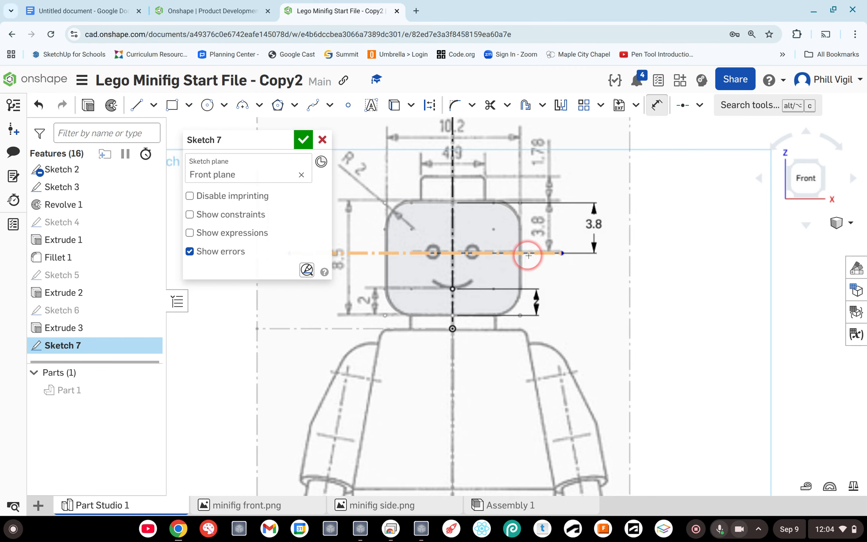
left_click(206, 106)
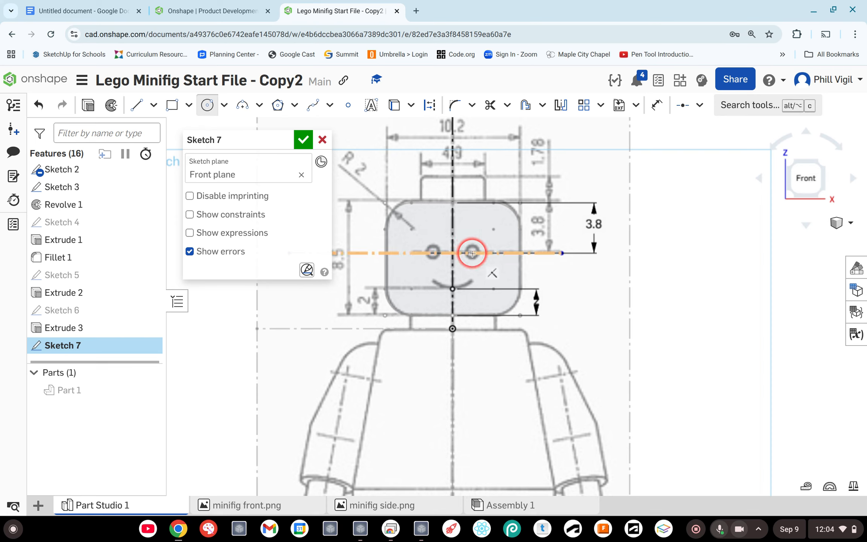
mouse_move(476, 251)
left_mouse_down()
mouse_move(488, 245)
mouse_move(479, 243)
left_mouse_up()
left_click(590, 217)
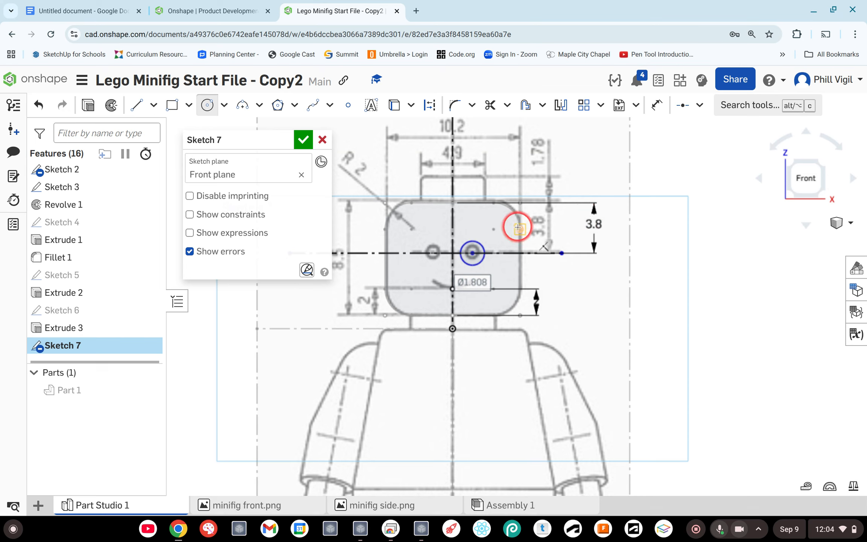
- Dimension the eye circle's diameter to 1 mm
left_click(655, 106)
left_click(479, 242)
left_click_drag(480, 242, 538, 225)
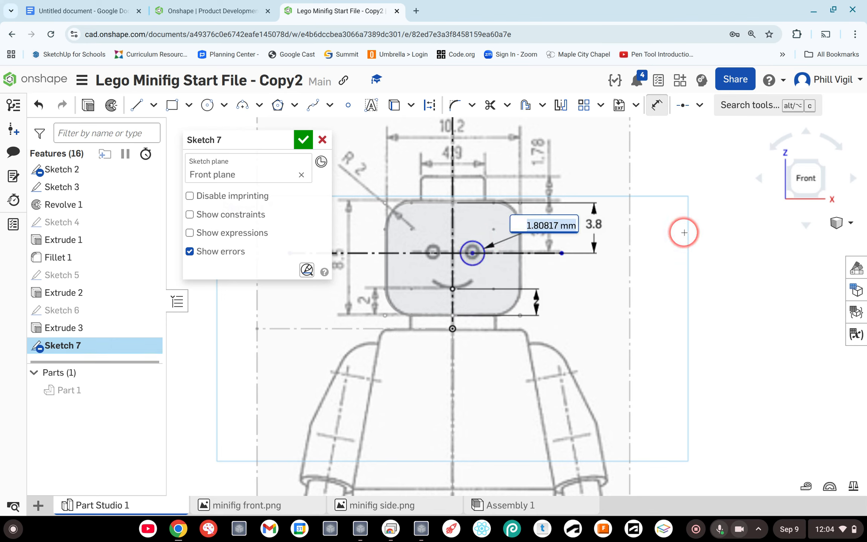
type("1")
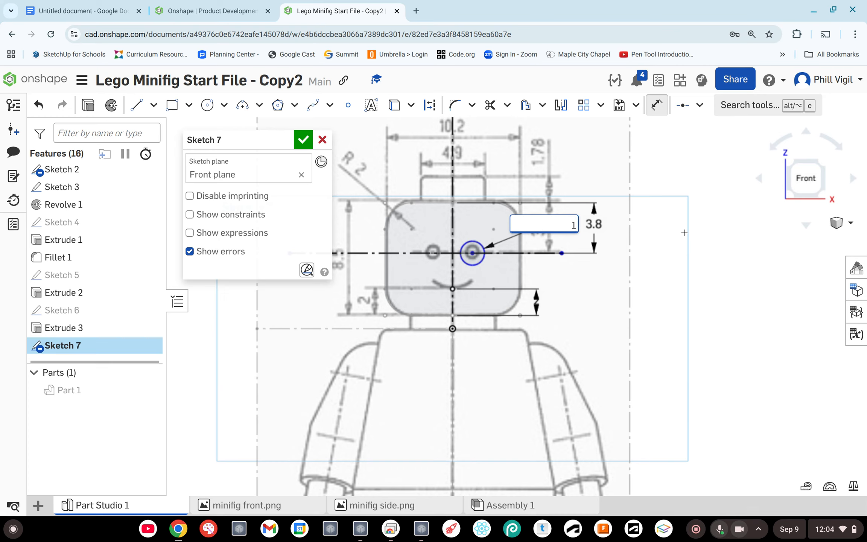
key("Return")
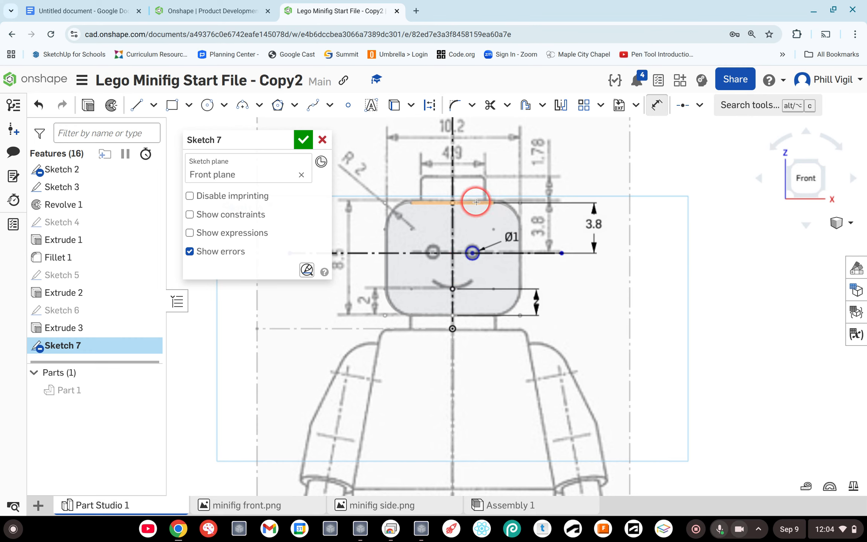
- Dimension the eye circle's centre 1.5 mm from the vertical construction line
left_click(656, 106)
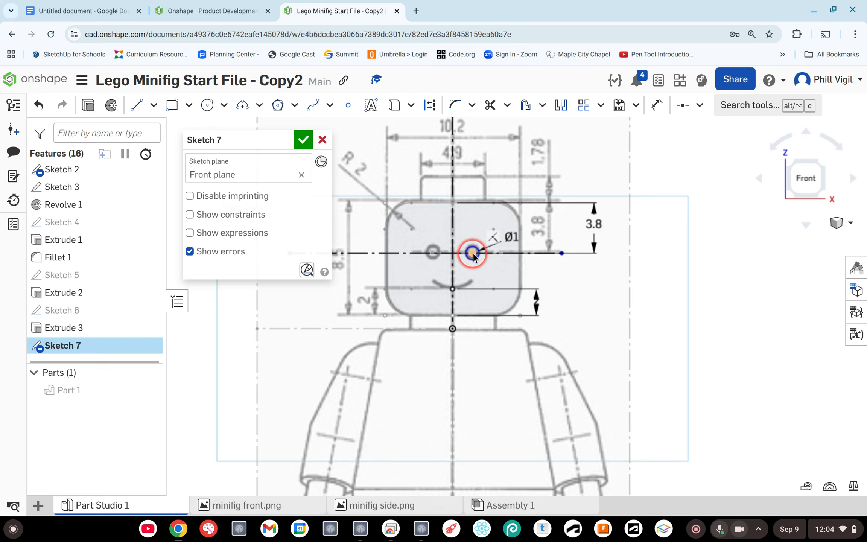
left_click(657, 105)
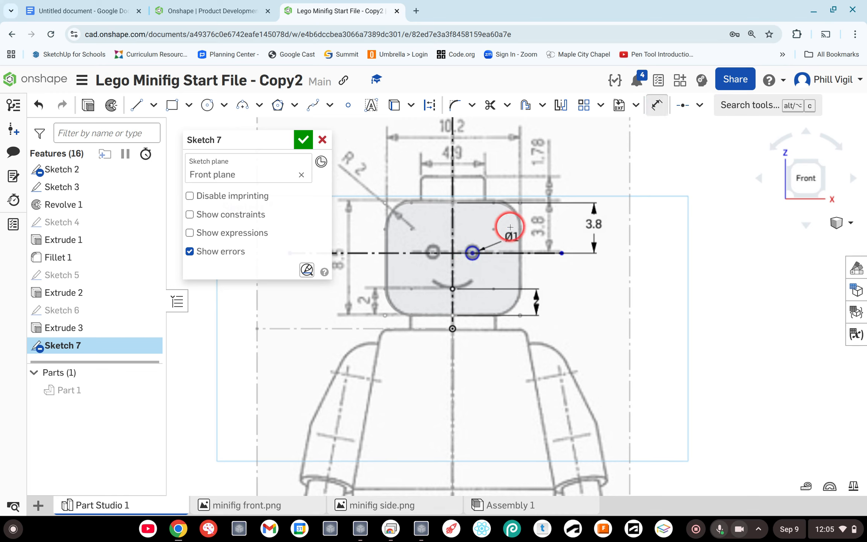
left_click(473, 254)
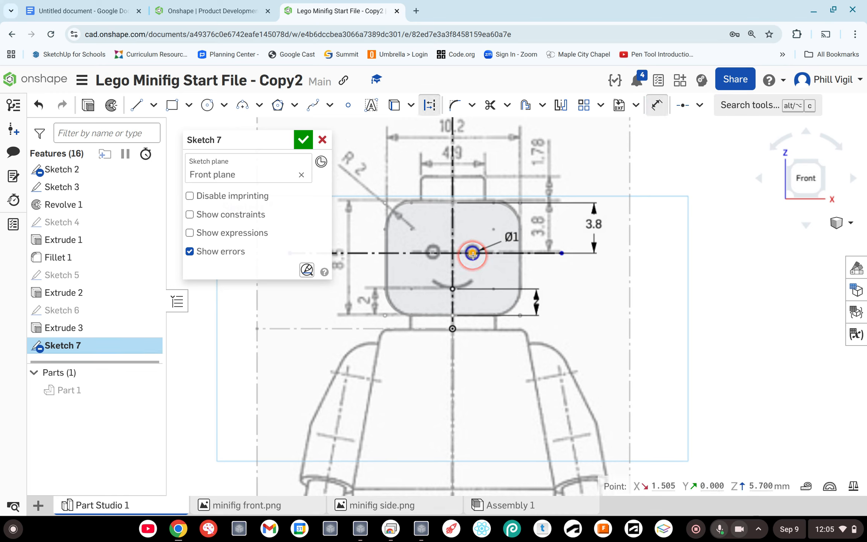
left_click(453, 244)
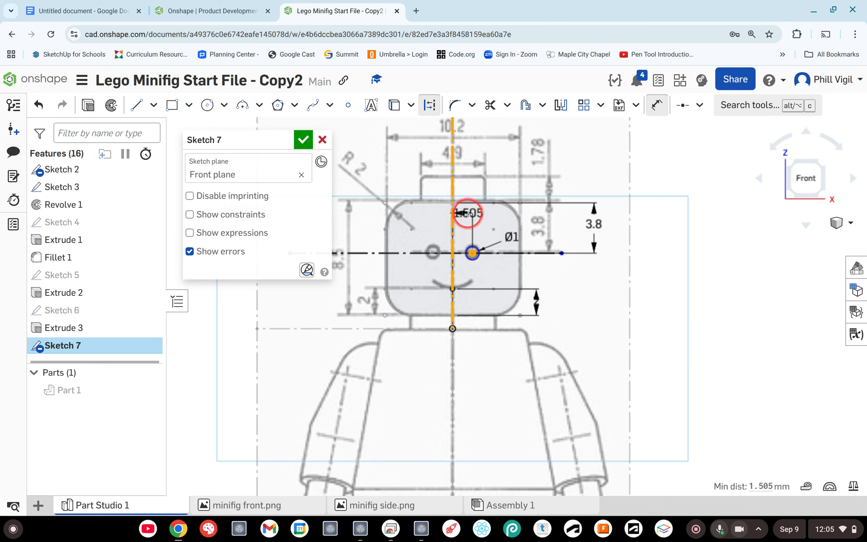
left_click(468, 215)
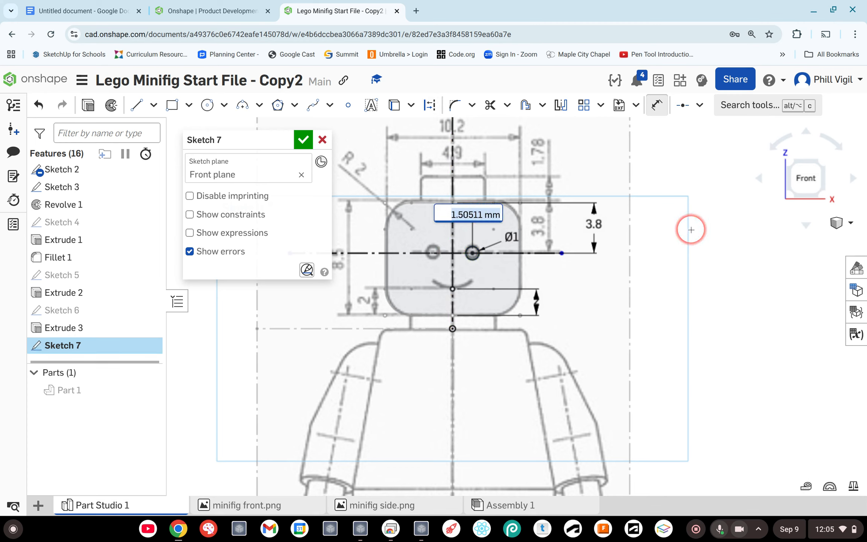
type("1.5")
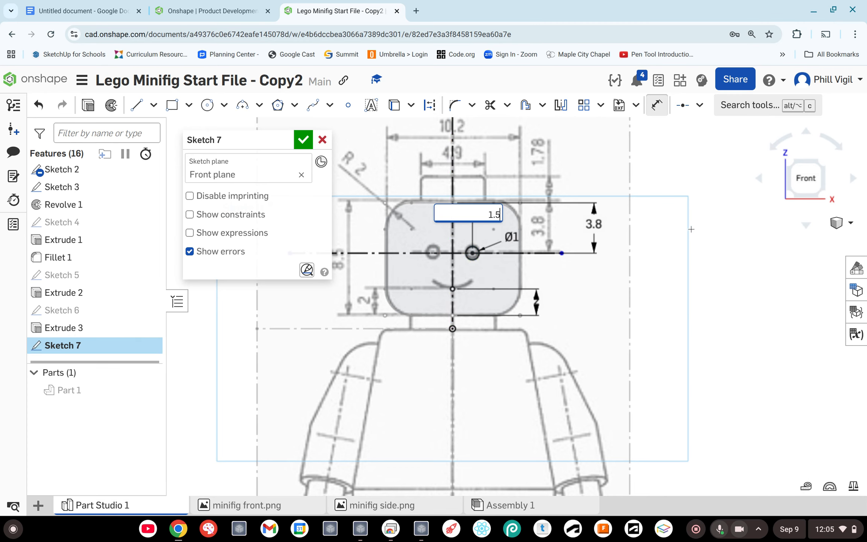
key("Return")
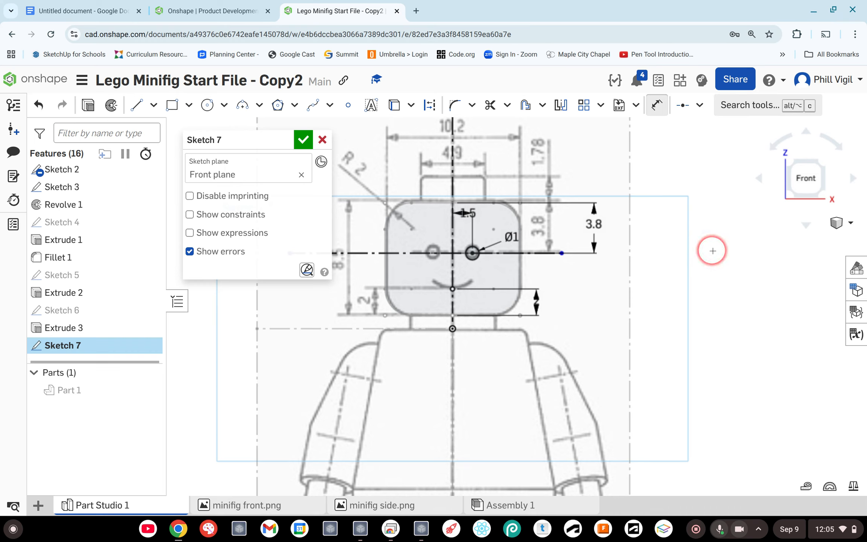
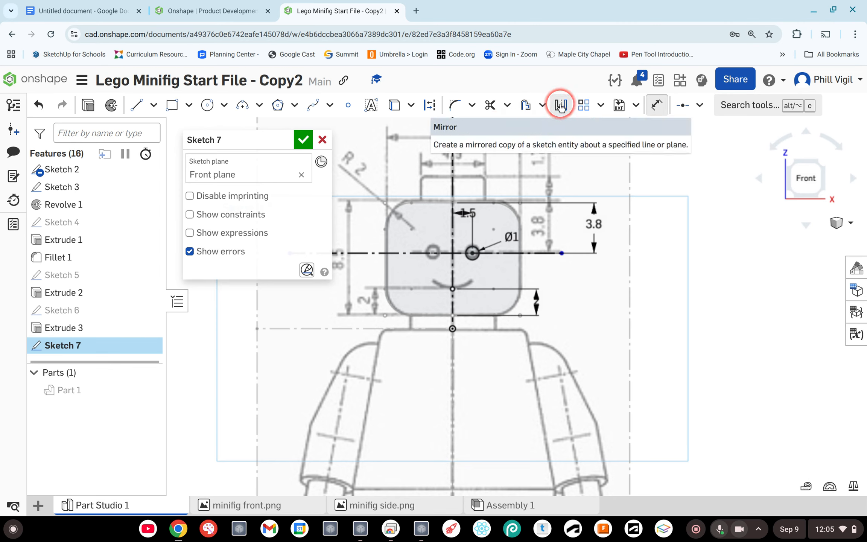
- Mirror the eye circle about the vertical construction line to make the second eye
left_click(560, 106)
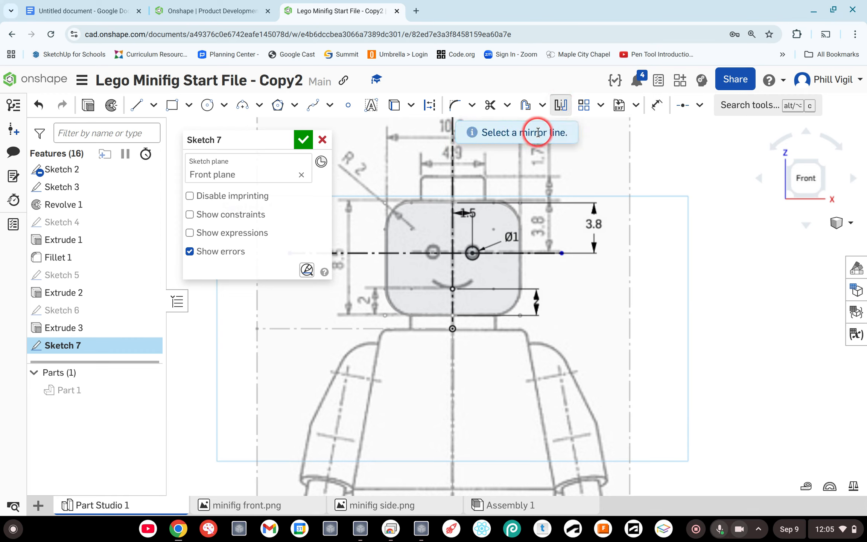
left_click(451, 225)
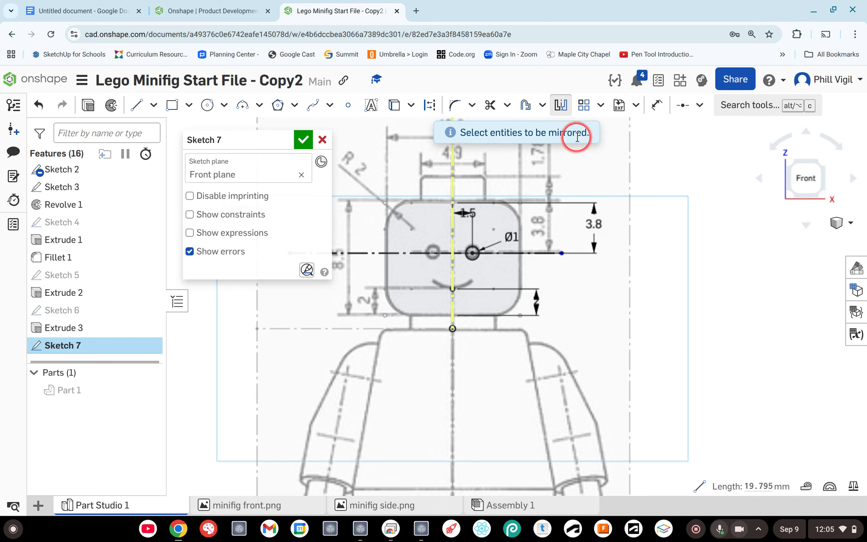
left_click(472, 250)
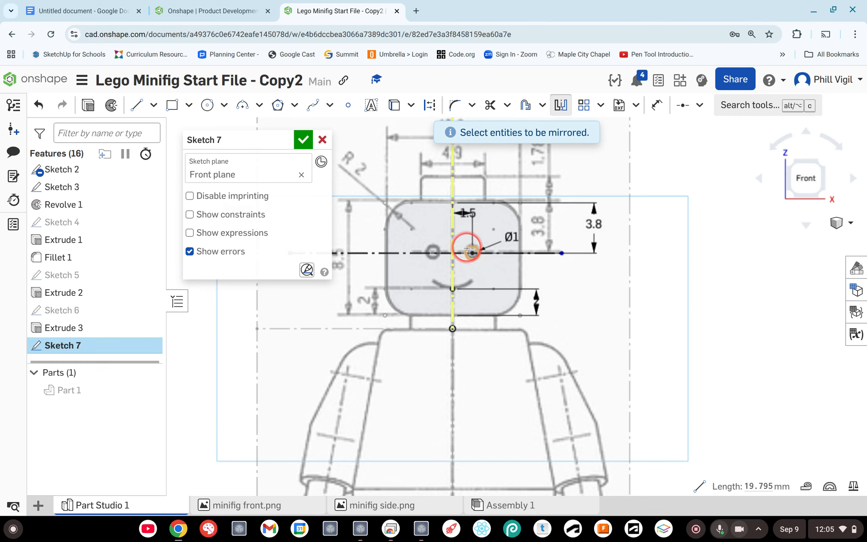
left_click(469, 250)
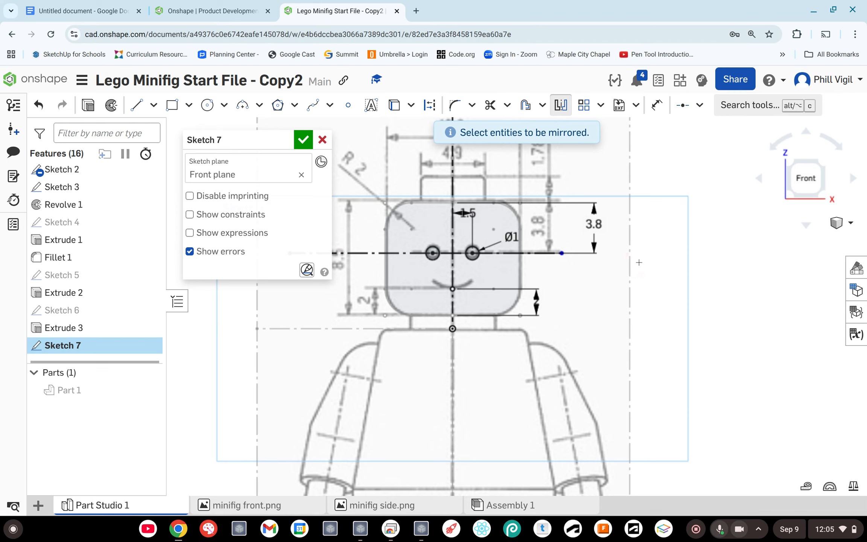
left_click(646, 175)
key("Escape")
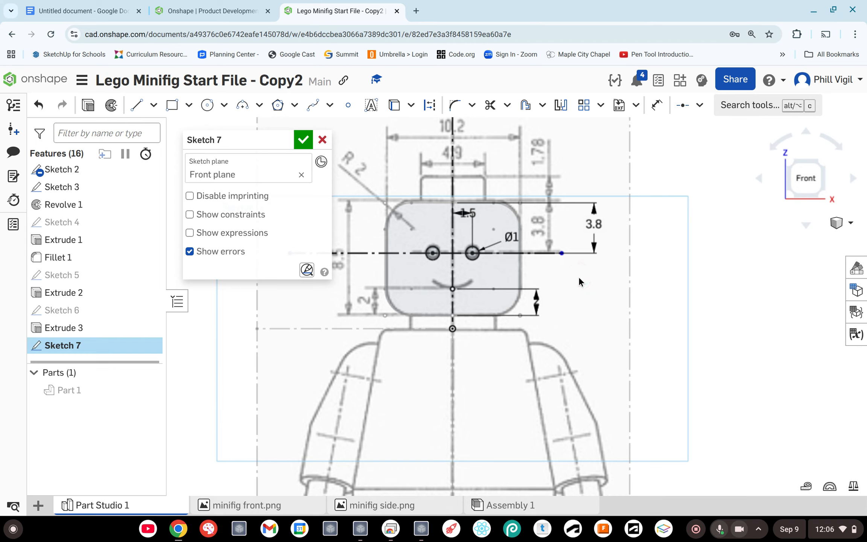
- Sketch a three-point smile arc with a radius of about 2.71 mm in the empty area beside the reference figure
left_click(238, 105)
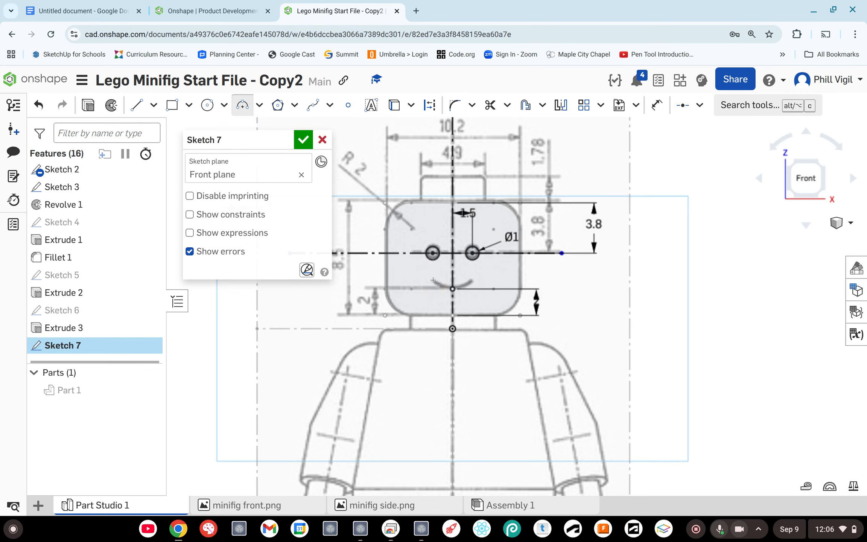
left_click(655, 291)
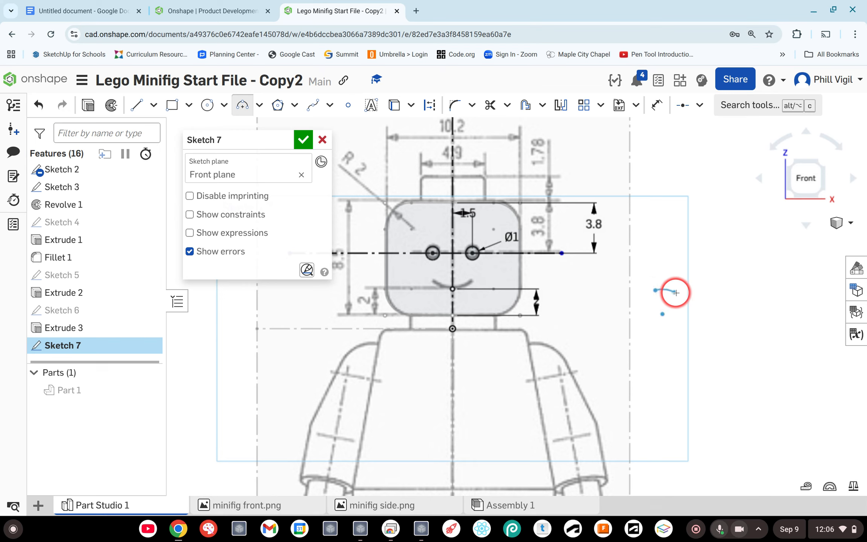
left_click(708, 290)
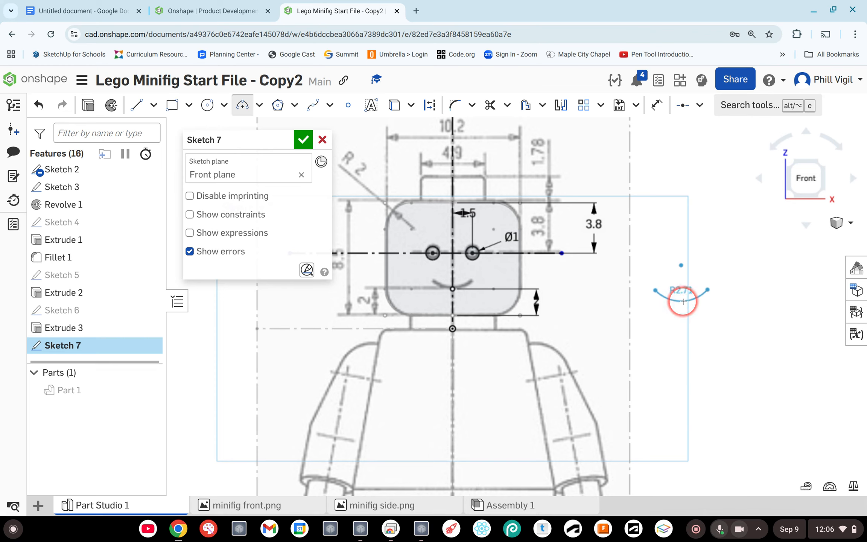
left_click(684, 302)
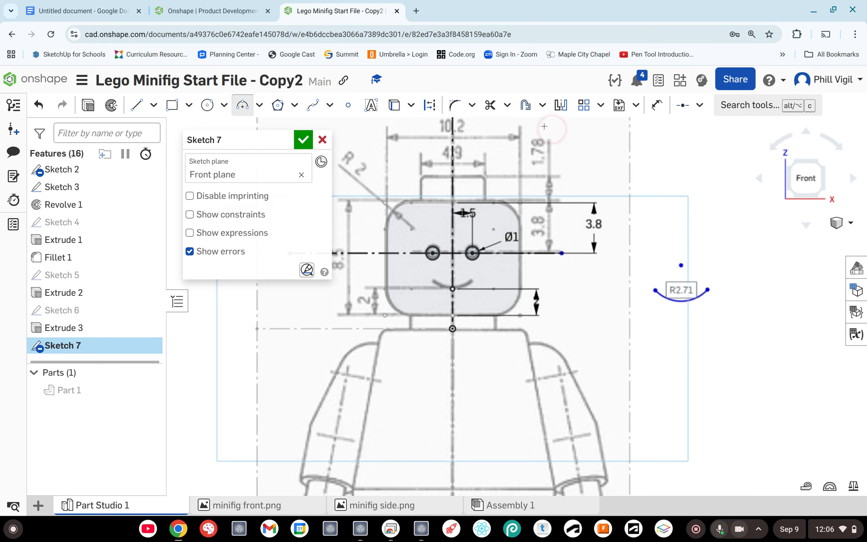
- Sketch a construction line about 3.94 mm long joining the two endpoints of the smile arc
scroll(740, 314, "up", 1)
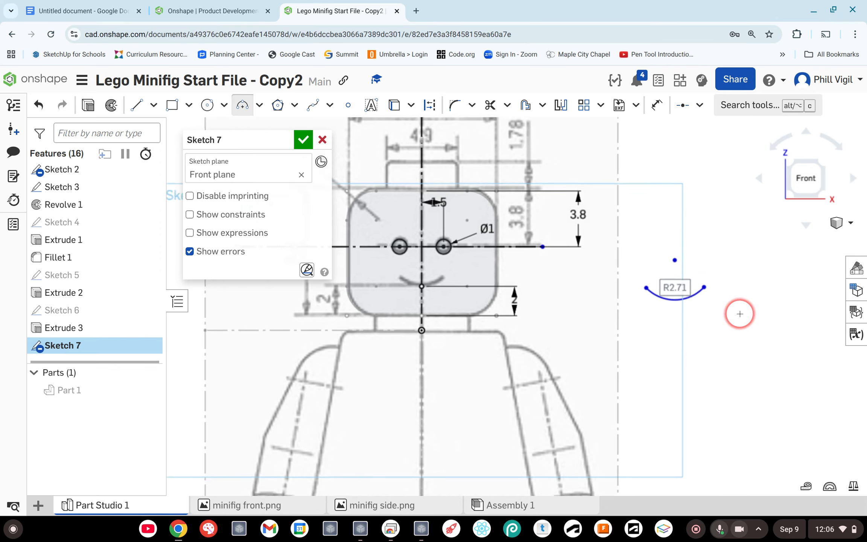
scroll(740, 314, "up", 5)
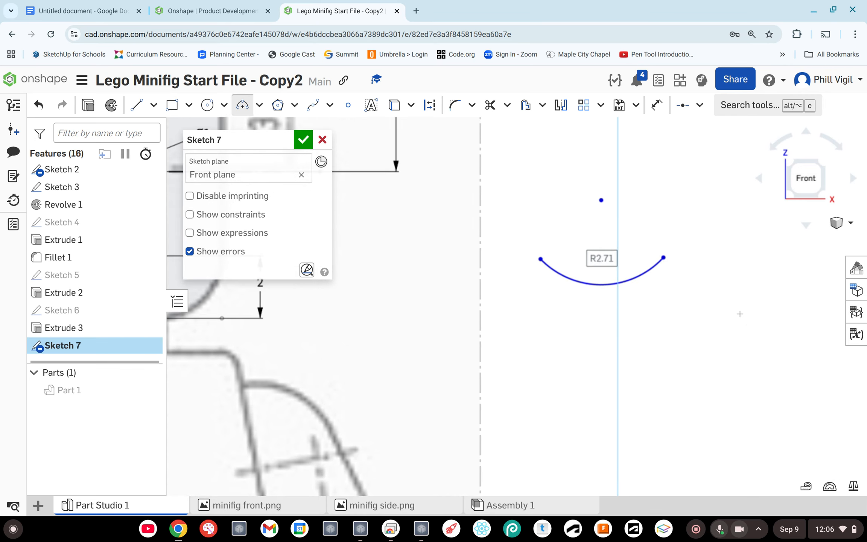
scroll(740, 314, "down", 3)
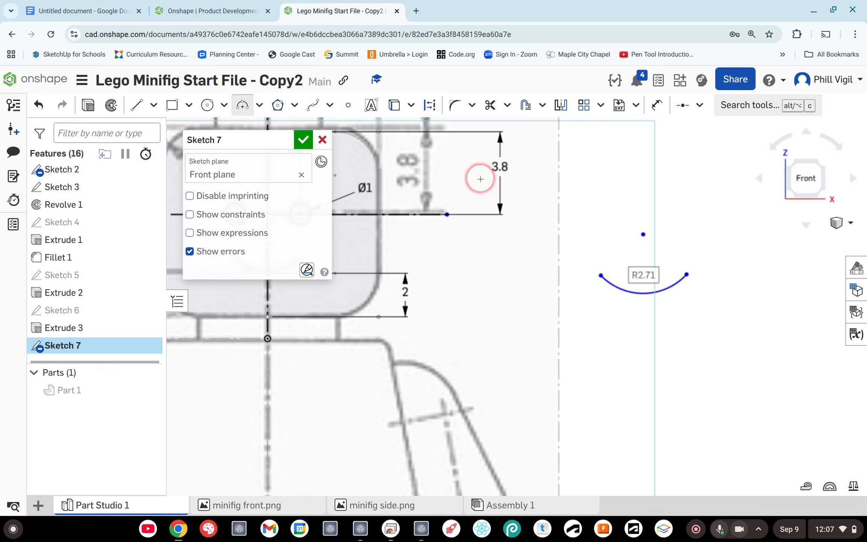
left_click(137, 106)
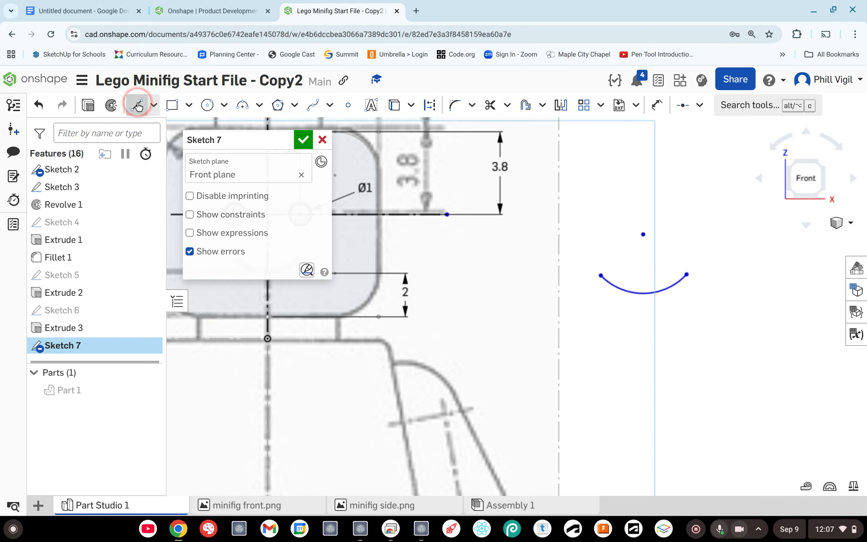
left_click(431, 107)
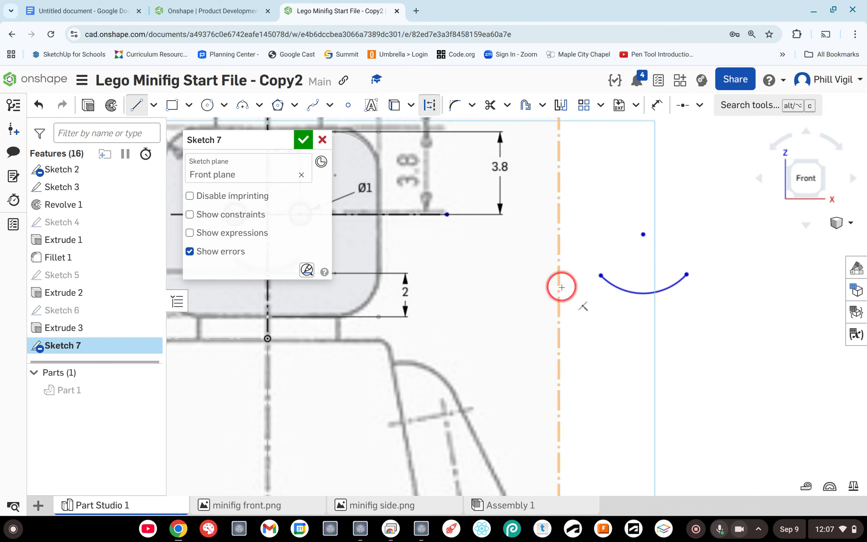
left_click_drag(601, 275, 687, 274)
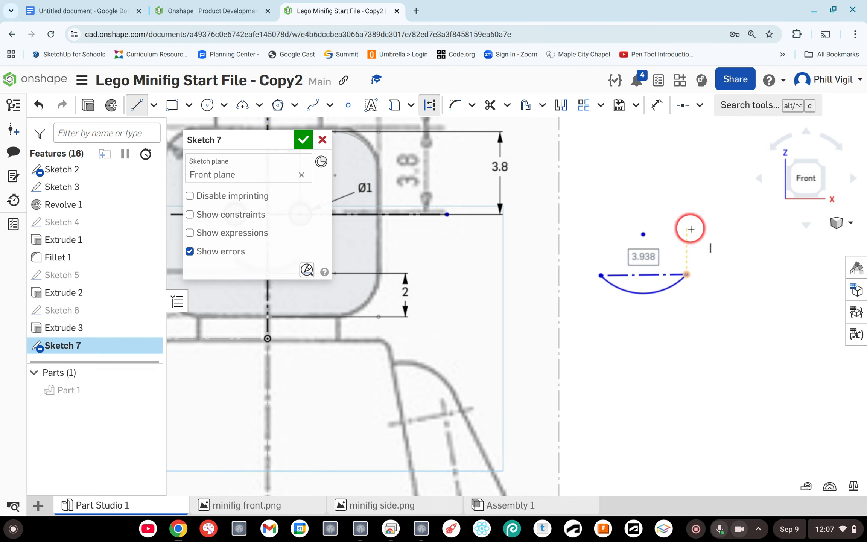
key("Escape")
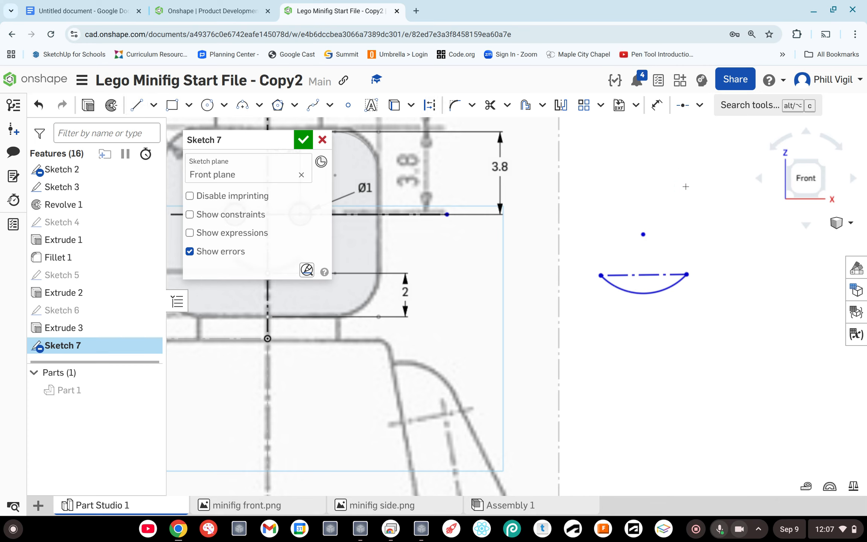
- Apply a horizontal constraint to the construction line that joins the smile arc's endpoints
left_click(687, 274)
left_click_drag(688, 275, 685, 257)
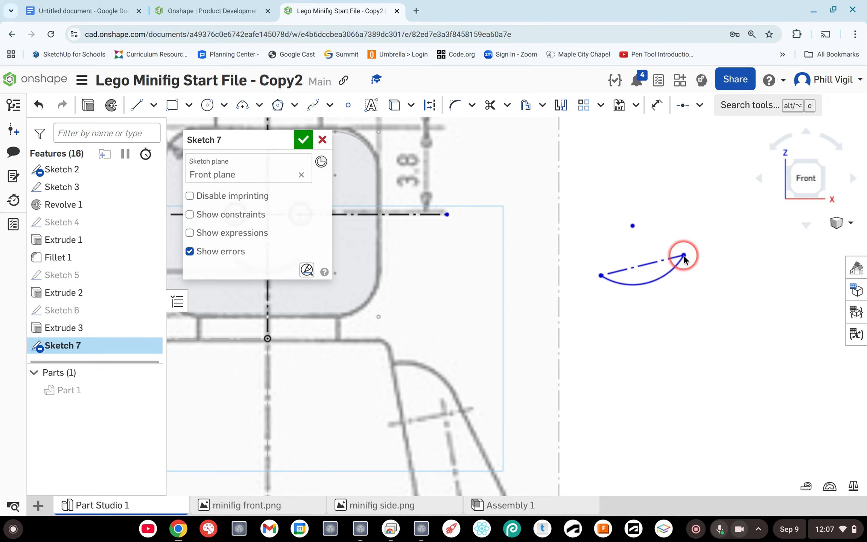
left_click(768, 306)
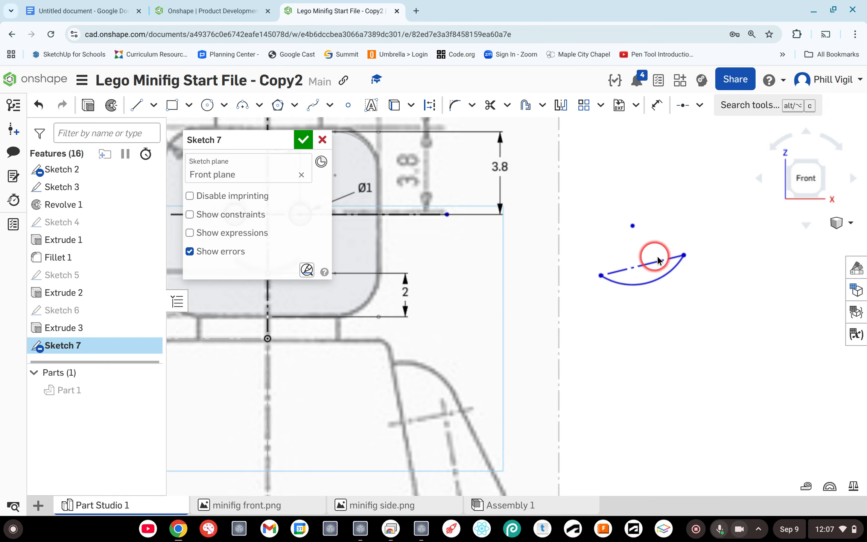
left_click(701, 106)
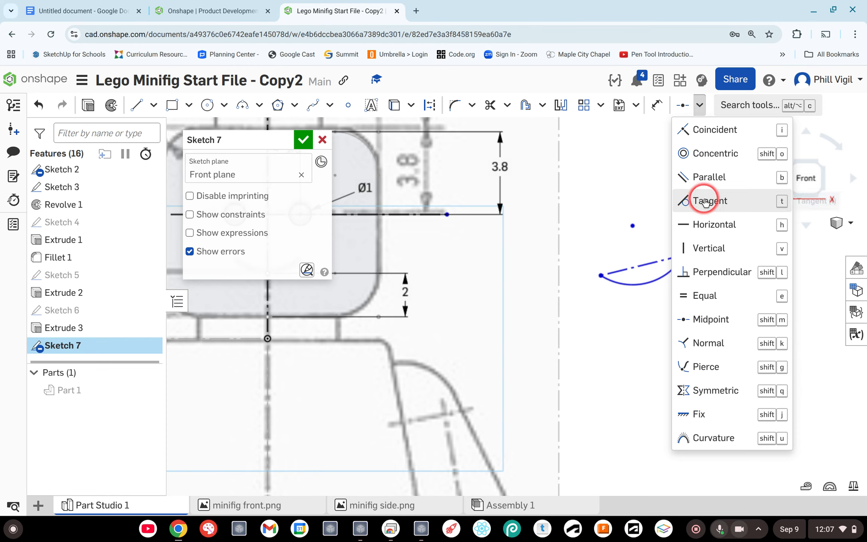
left_click(707, 224)
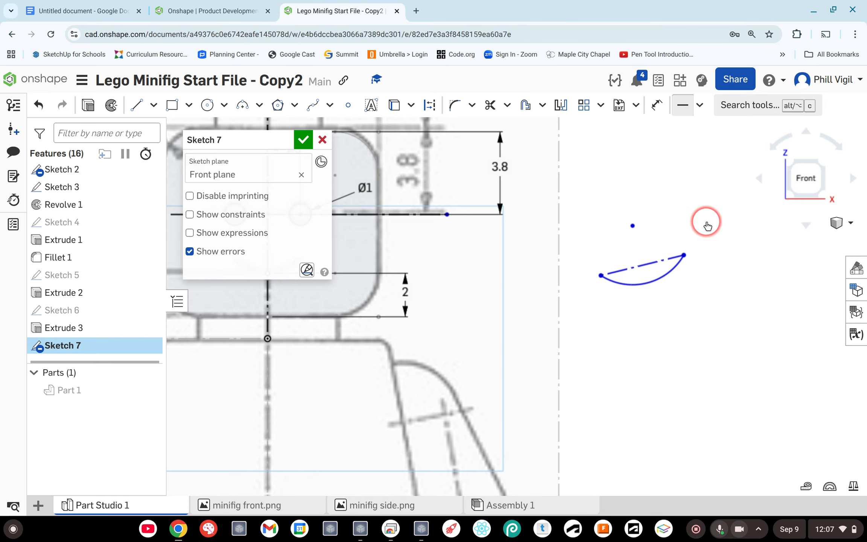
left_click(659, 262)
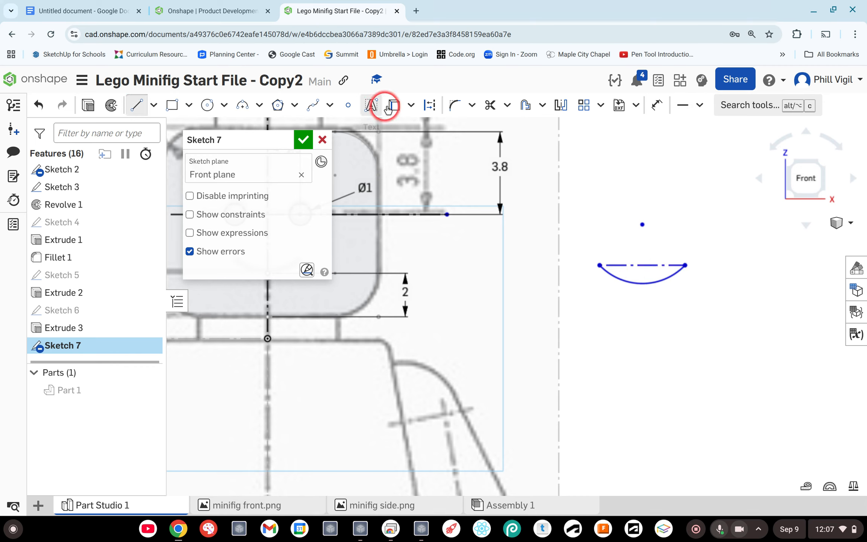
- Sketch a vertical construction line about 0.84 mm long from the horizontal construction line's midpoint to the smile arc's midpoint
left_click(428, 107)
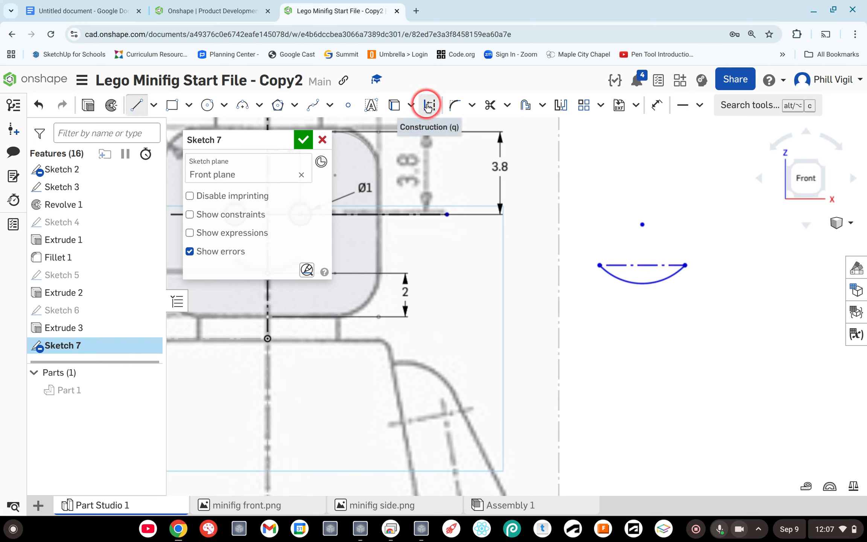
left_click(642, 265)
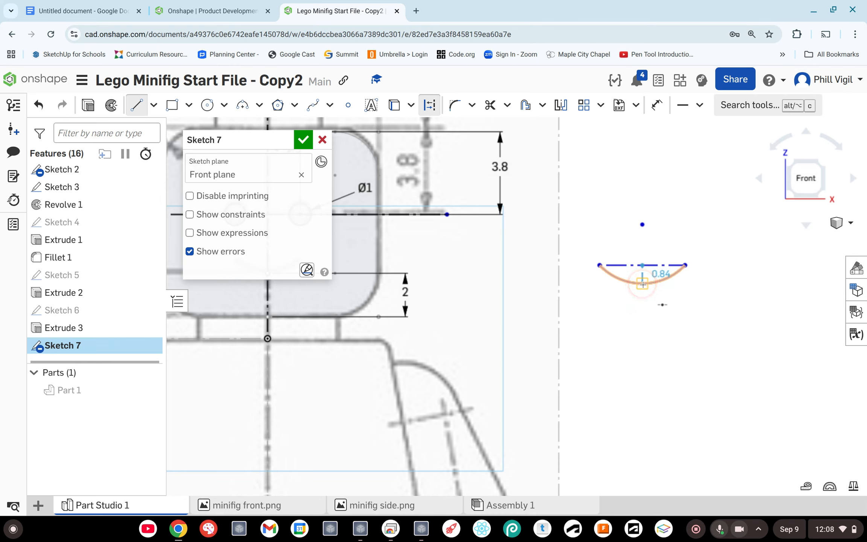
left_click(701, 307)
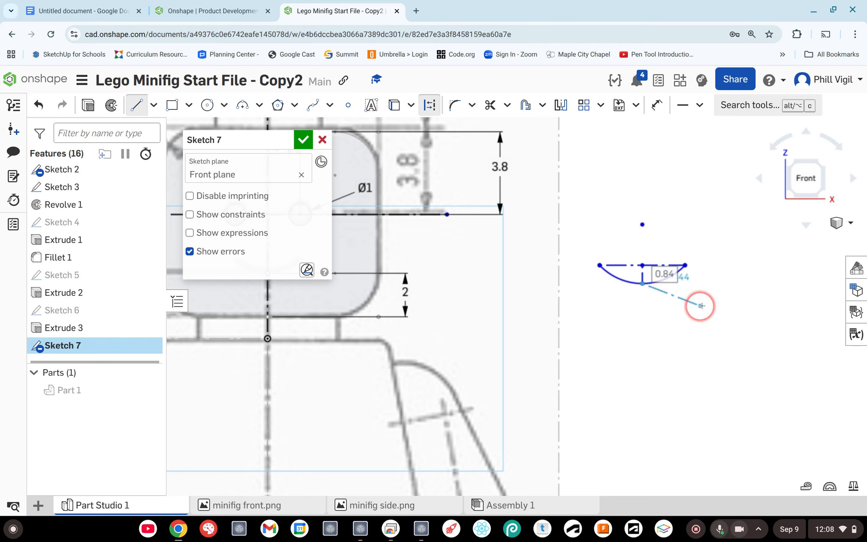
key("Escape")
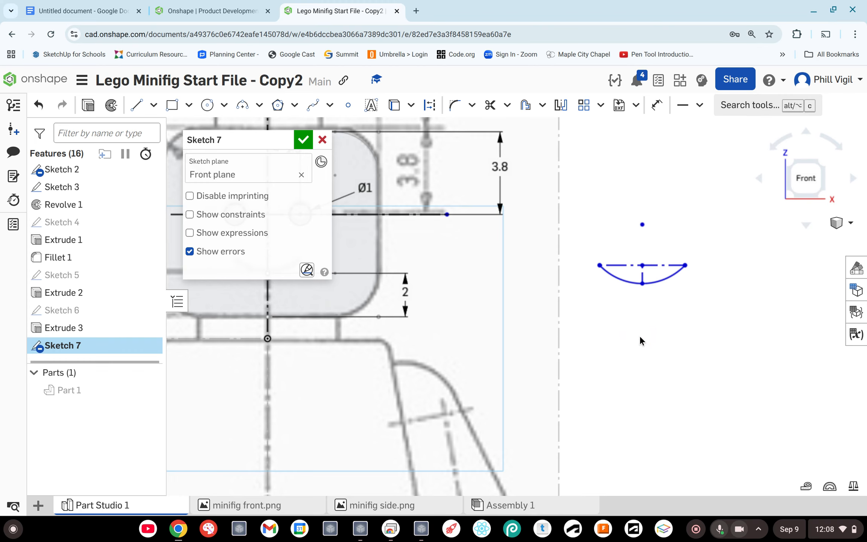
- Make the smile arc's midpoint coincident with the point on the head's vertical centreline 2 mm above the chin
mouse_move(640, 336)
middle_mouse_down()
mouse_move(656, 345)
mouse_move(734, 345)
mouse_move(759, 359)
middle_mouse_up()
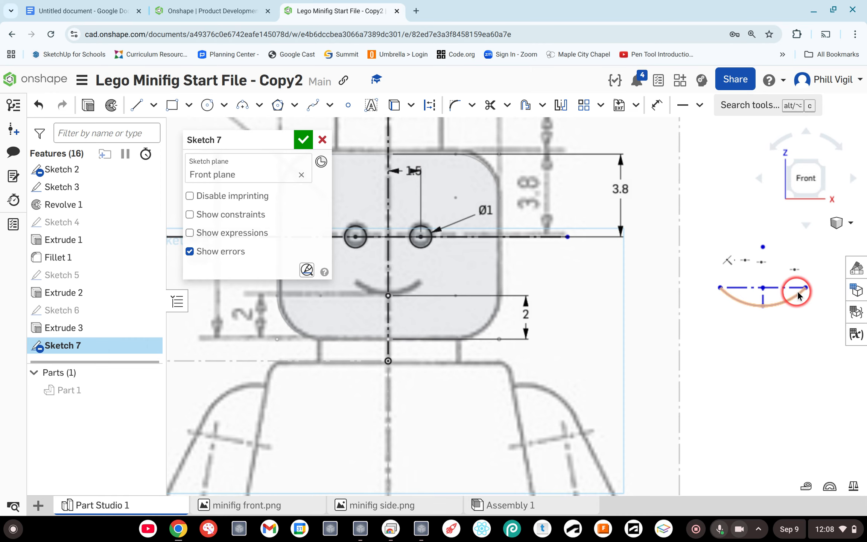
left_click_drag(761, 293, 765, 307)
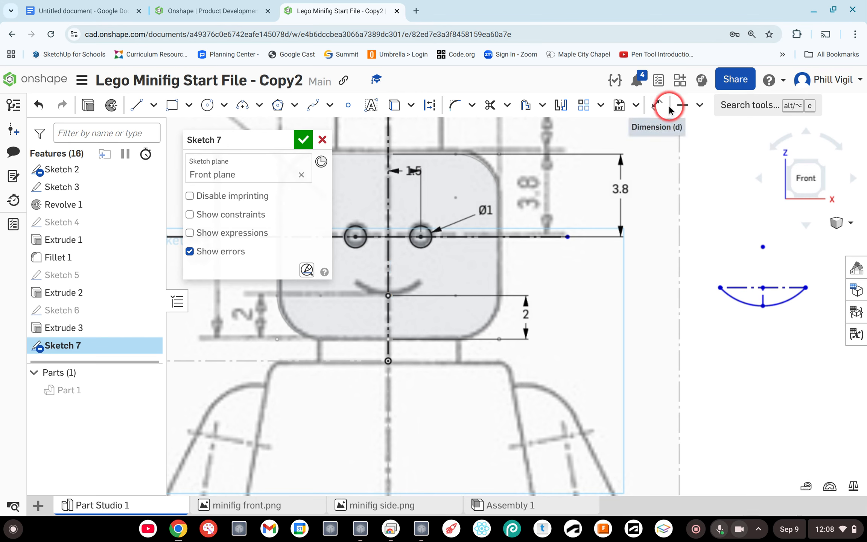
left_click(699, 106)
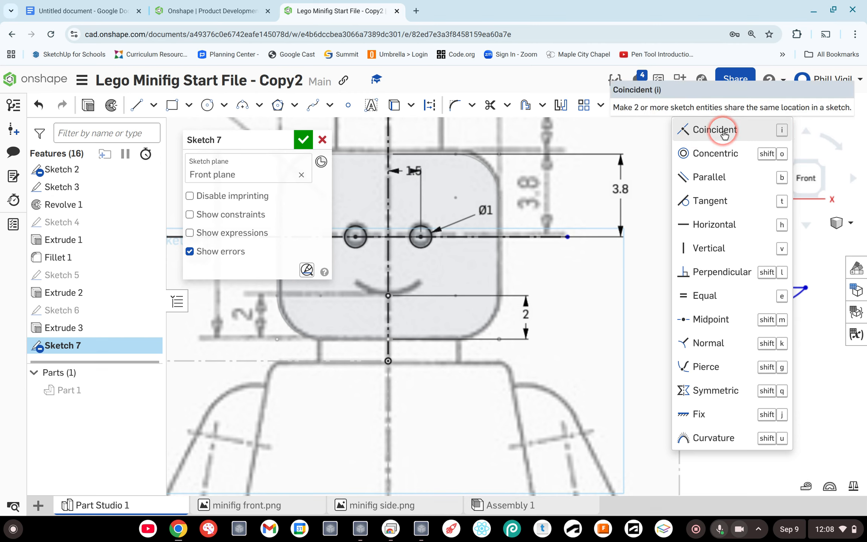
left_click(722, 131)
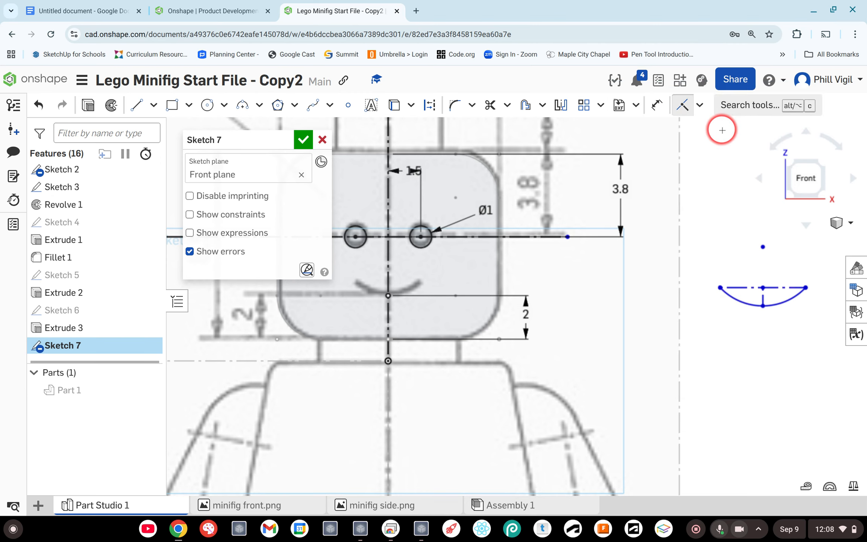
left_click(763, 306)
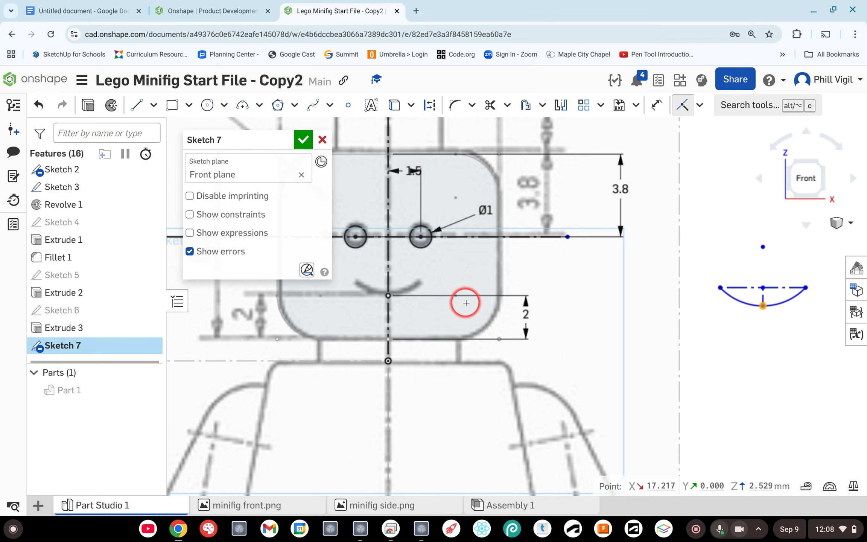
left_click(387, 296)
key("i")
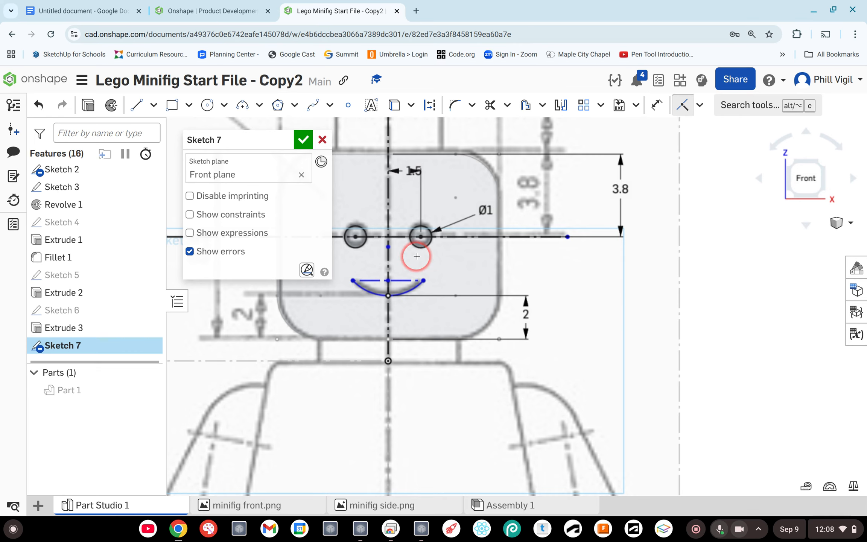
key("Escape")
- Dimension the horizontal construction line between the smile arc's endpoints to 3 mm
left_click(399, 281)
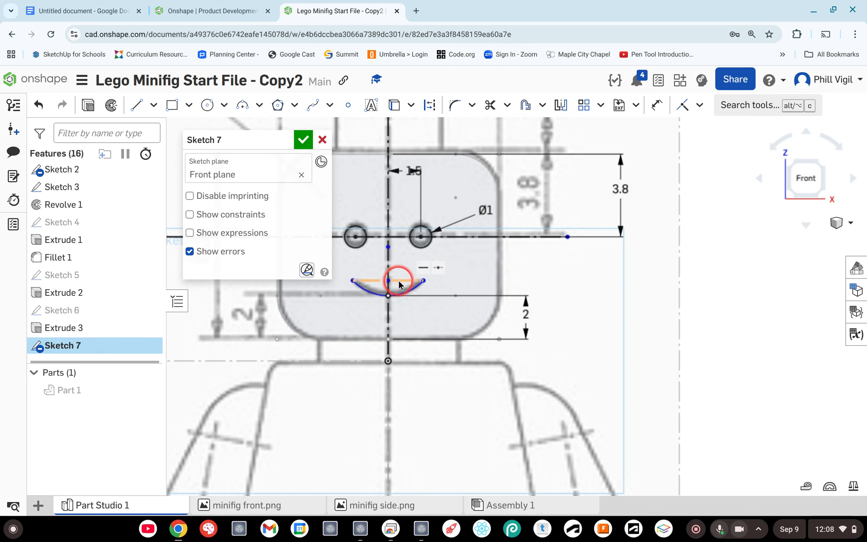
scroll(405, 271, "up", 2)
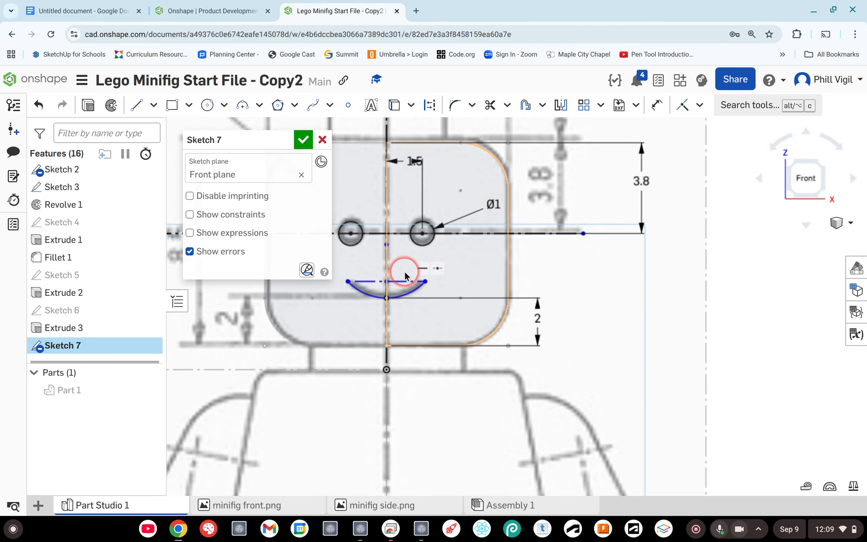
scroll(404, 271, "up", 2)
scroll(405, 271, "up", 1)
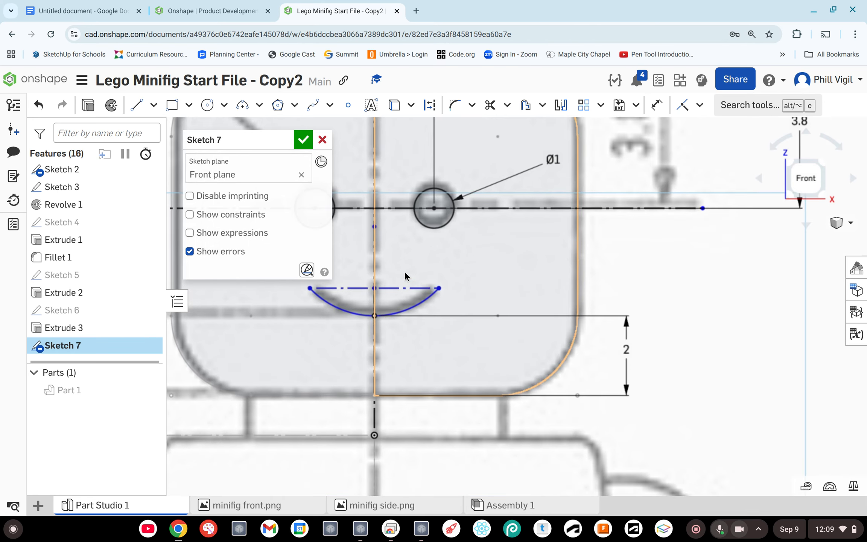
left_click(411, 289)
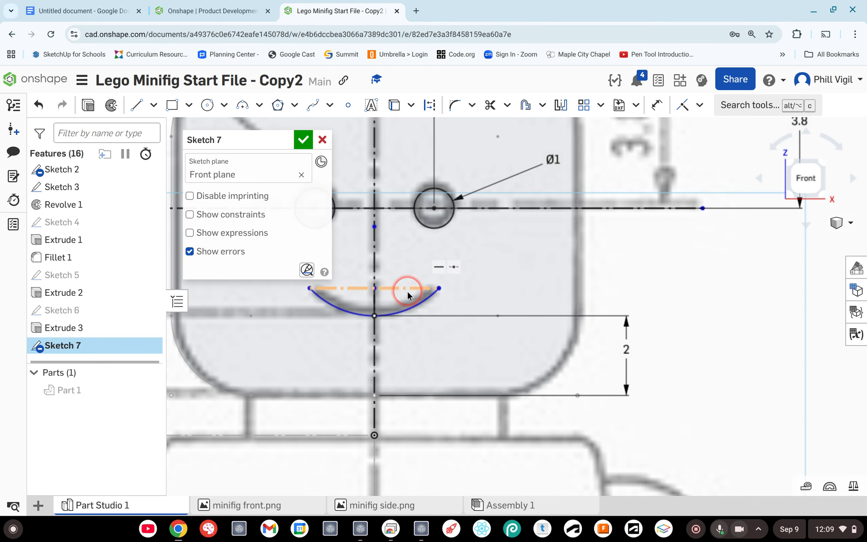
left_click(657, 107)
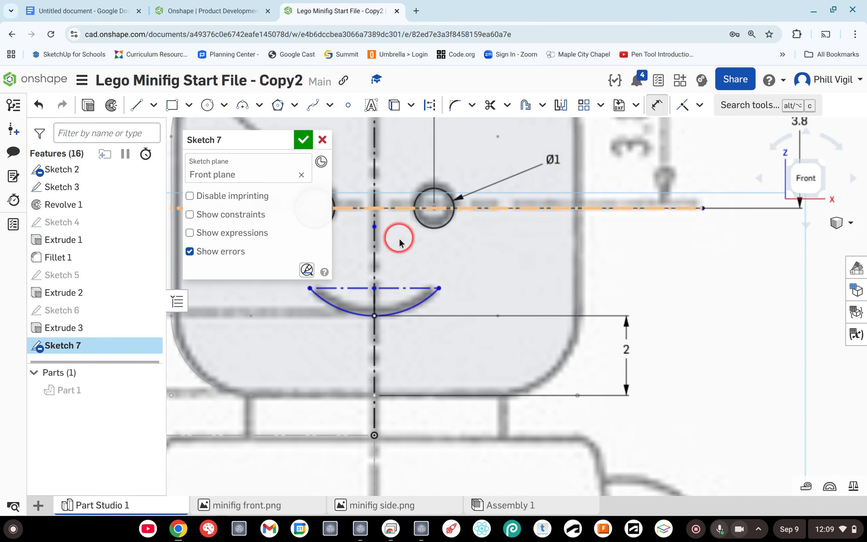
left_click(395, 288)
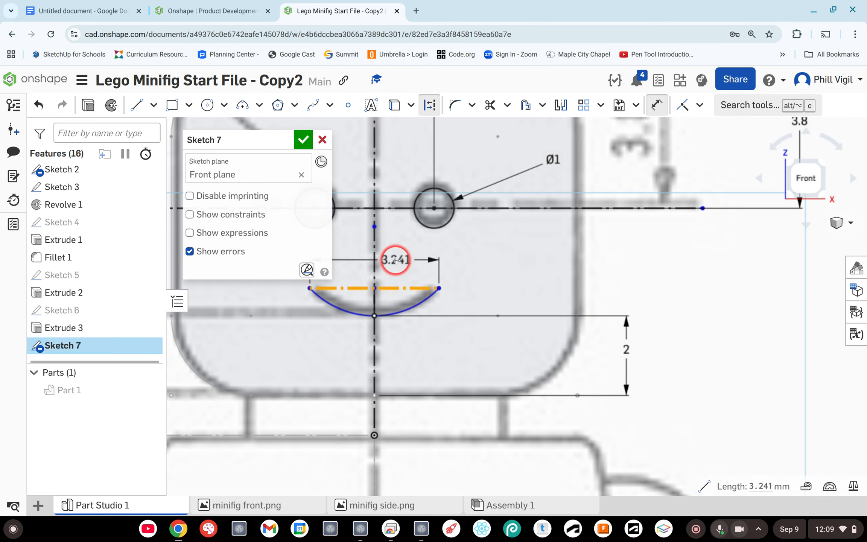
left_click(395, 255)
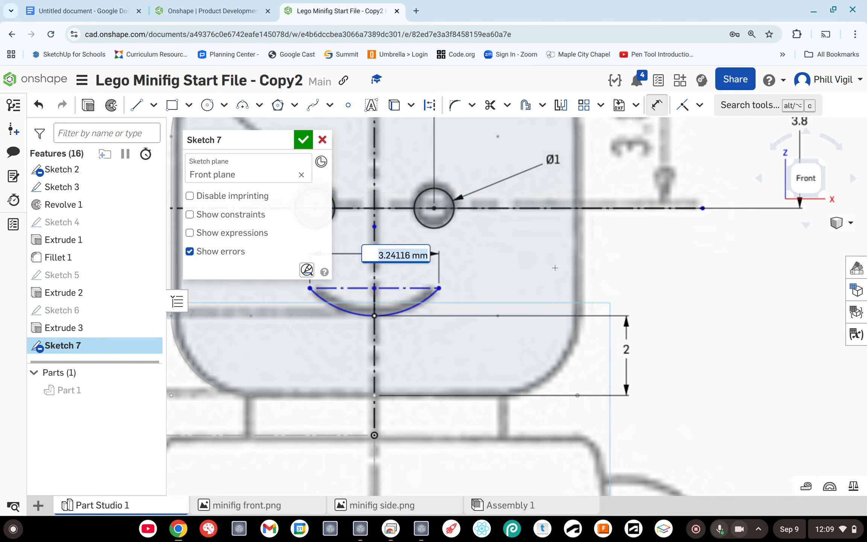
type("3")
key("Return")
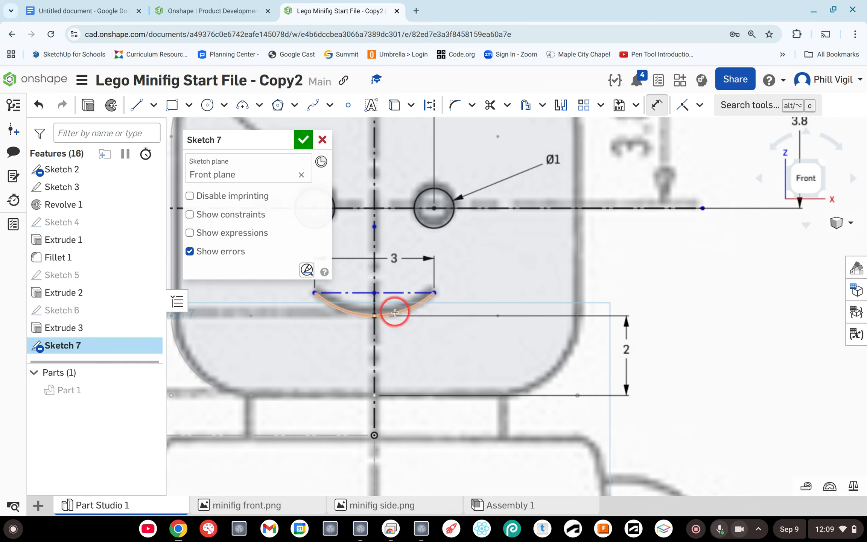
- Dimension the smile arc's radius to 2.5 mm
left_click(414, 306)
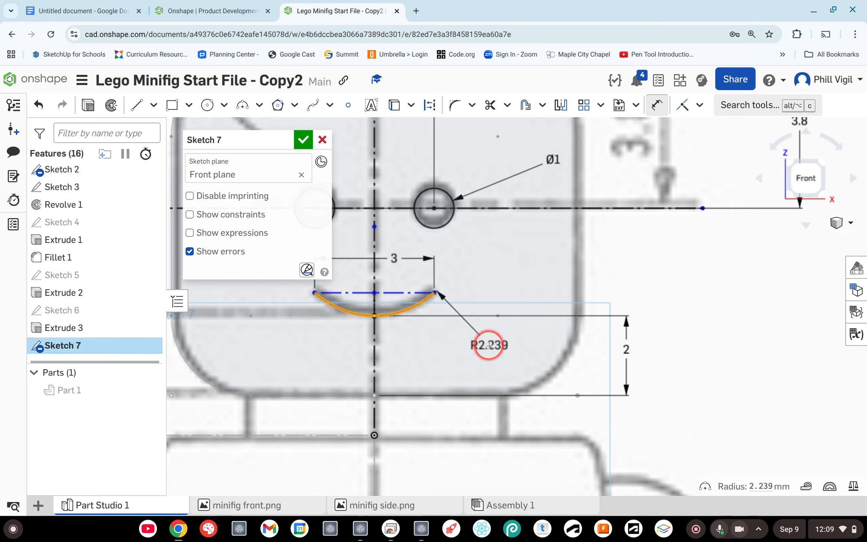
left_click(489, 346)
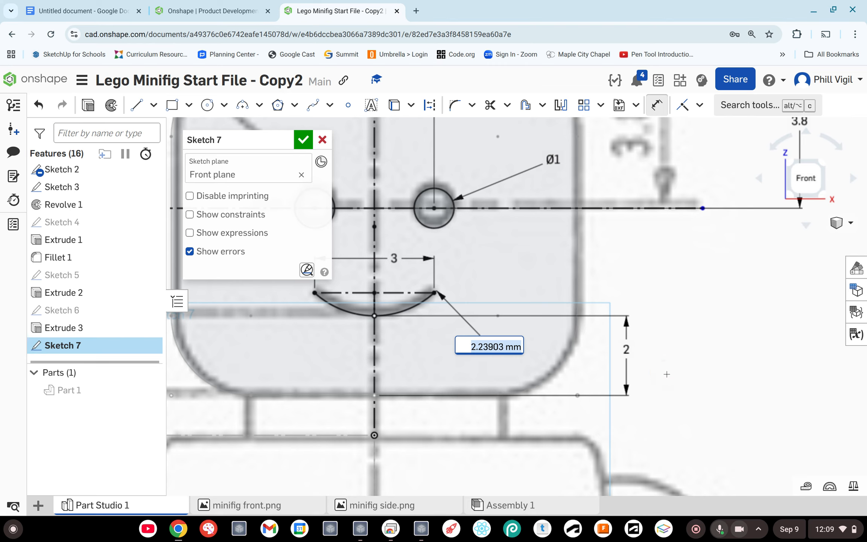
type("2.5")
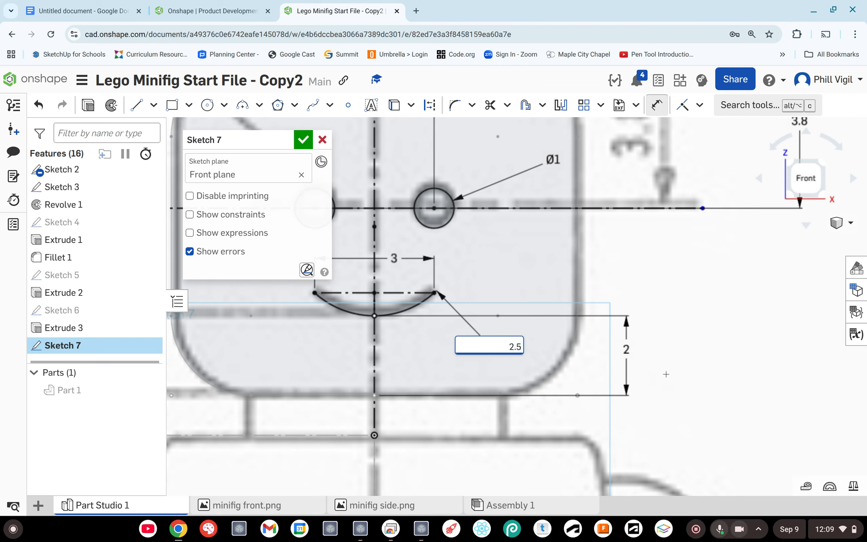
key("Return")
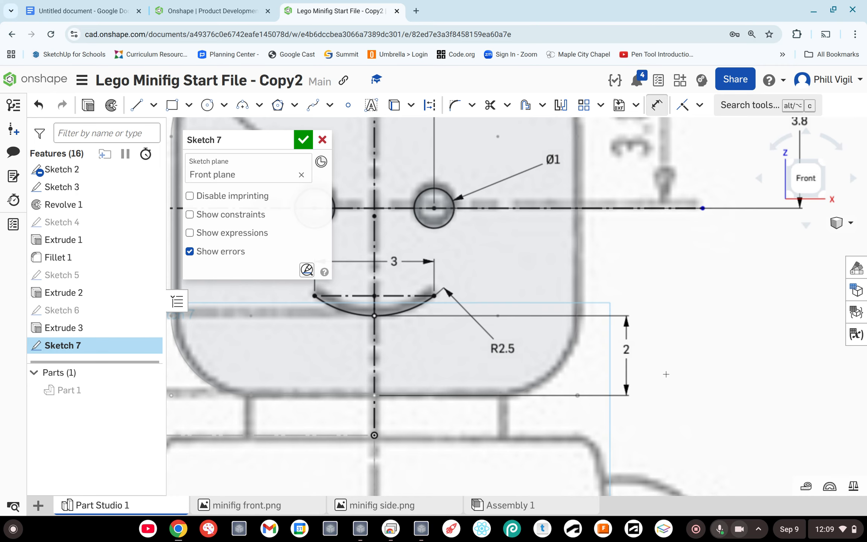
key("Escape")
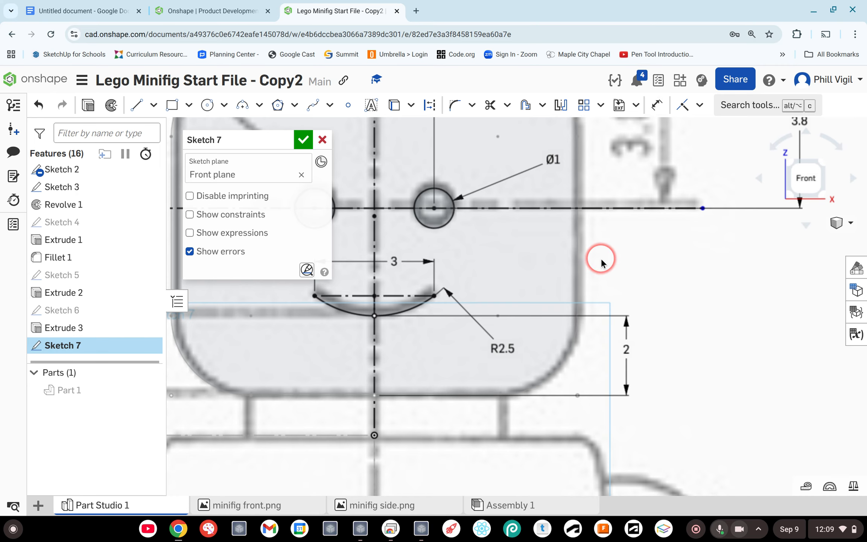
- Offset the smile arc upward by 0.25 mm to give the mouth its thickness
middle_click_drag(601, 258, 719, 263)
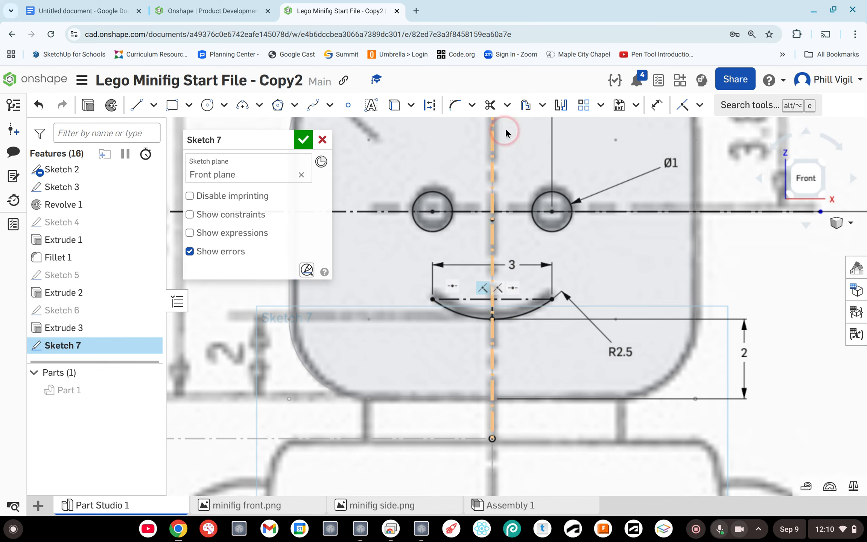
left_click(526, 106)
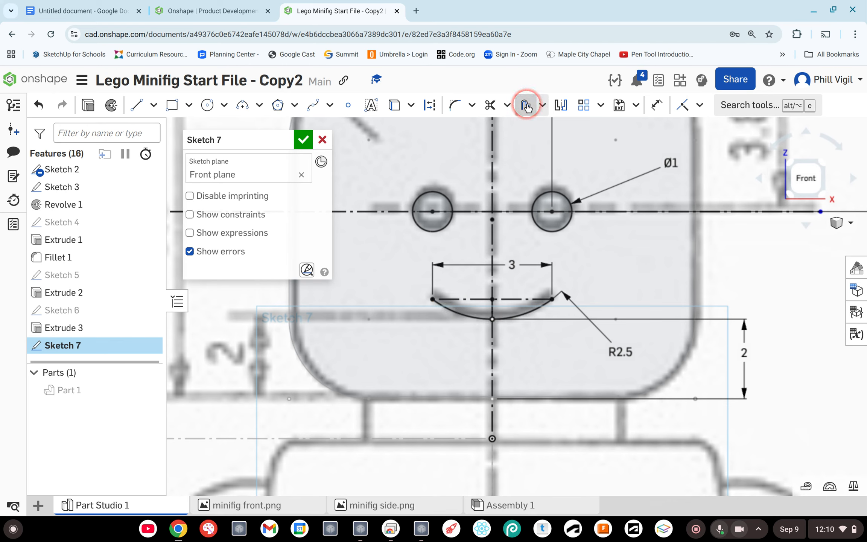
left_click(534, 311)
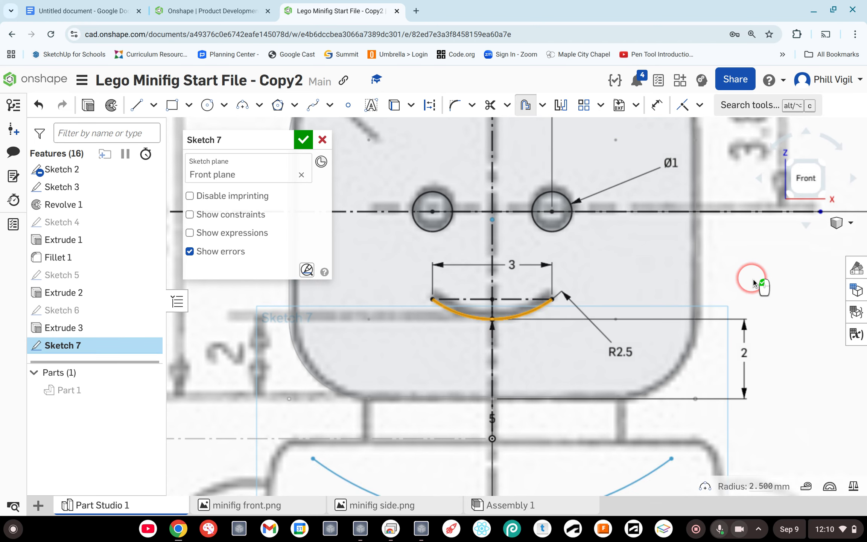
scroll(753, 279, "down", 4)
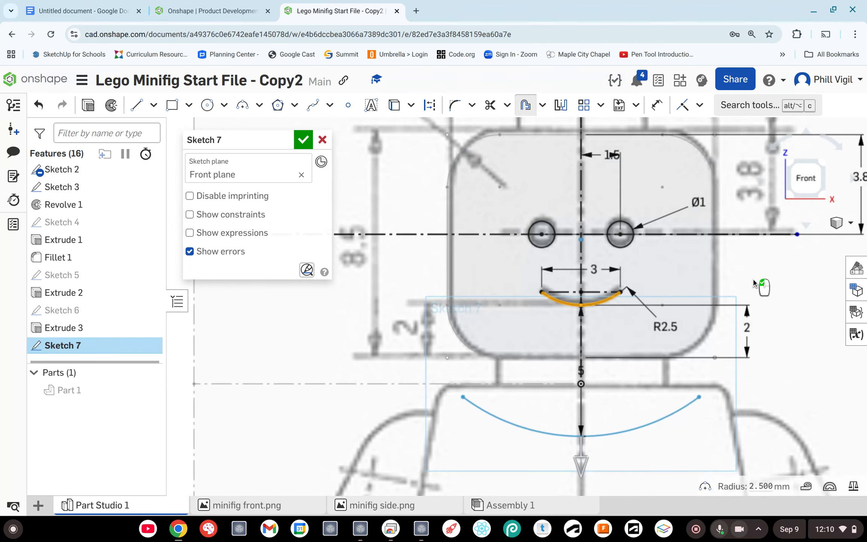
scroll(754, 279, "down", 2)
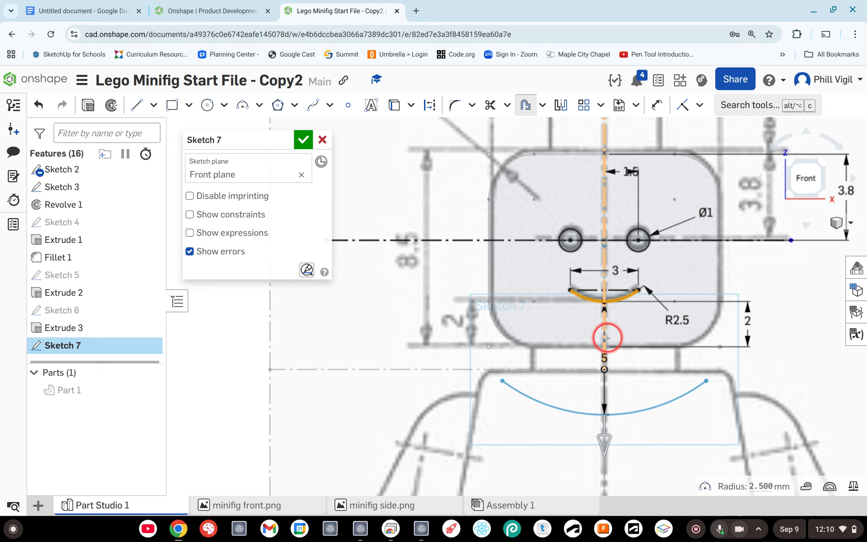
left_click(605, 442)
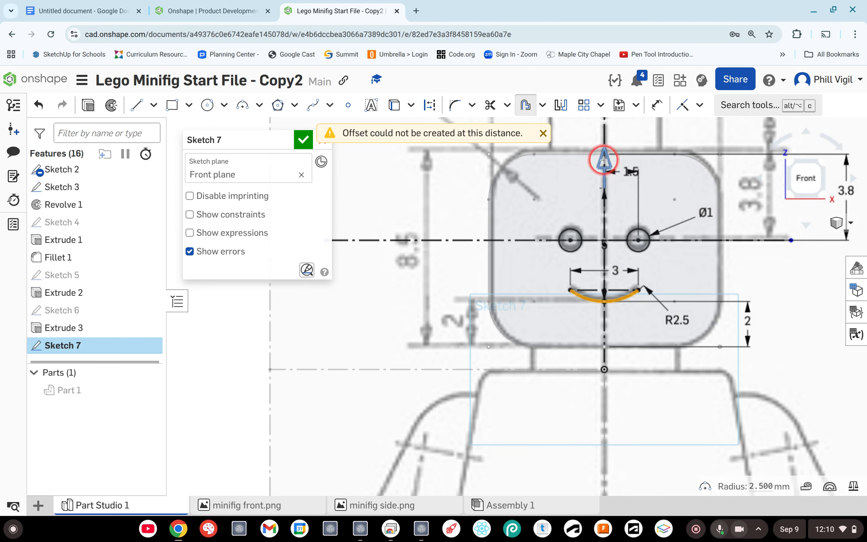
left_click_drag(604, 160, 605, 269)
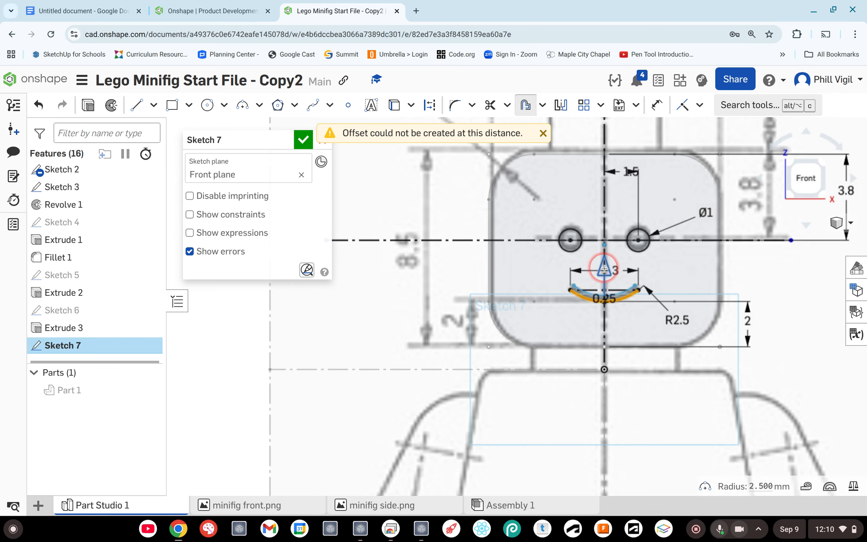
left_click_drag(605, 268, 605, 268)
left_click(647, 274)
scroll(648, 274, "up", 2)
scroll(648, 274, "up", 2)
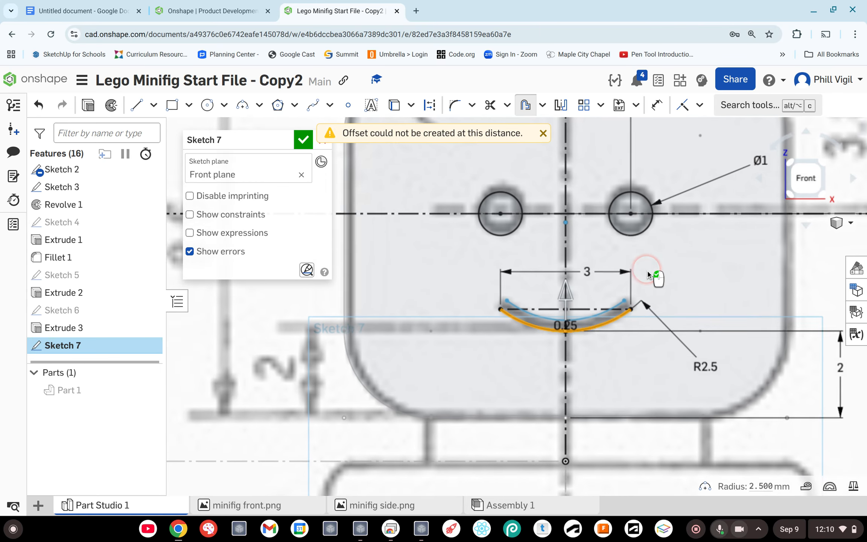
scroll(649, 274, "up", 2)
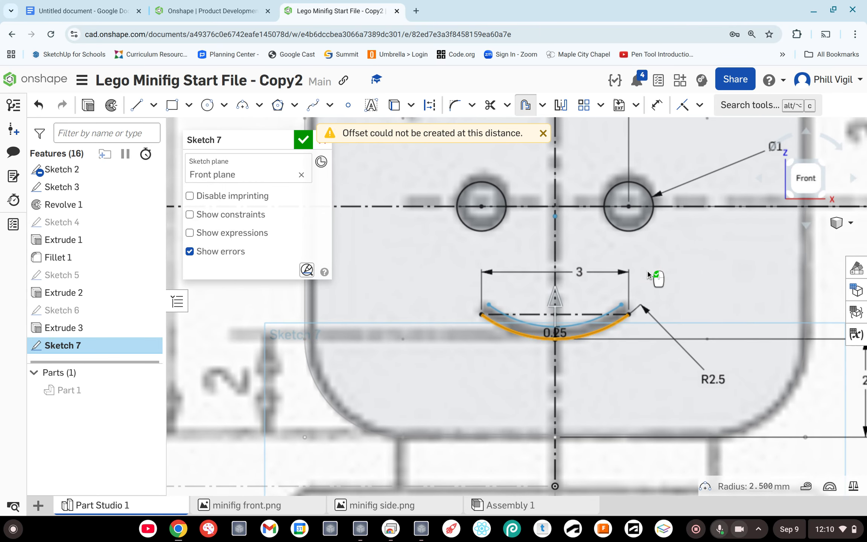
left_click(550, 307)
left_click(693, 288)
left_click(720, 289)
left_click(713, 265)
left_click(715, 268)
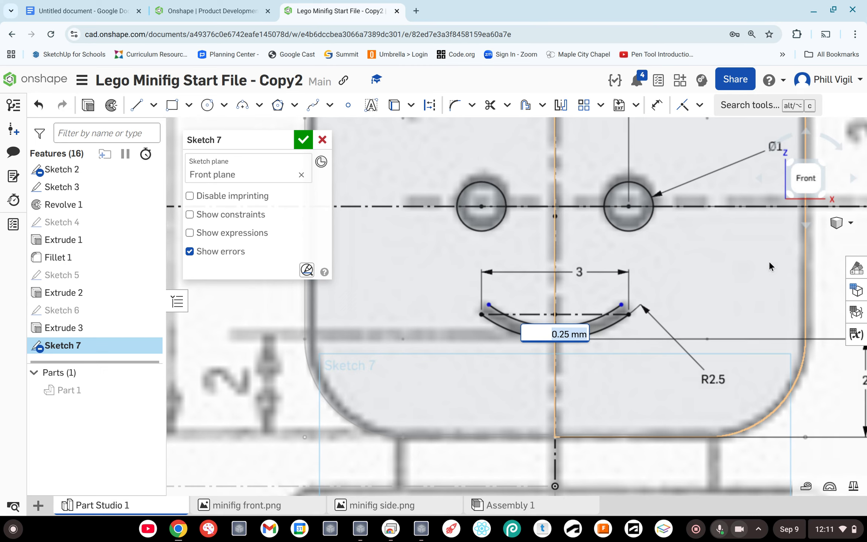
key("Return")
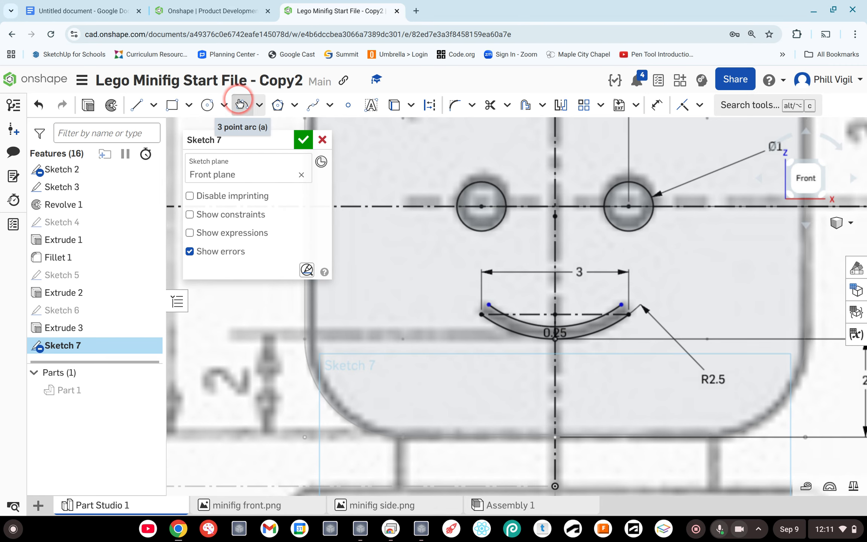
- Close the smile's end under the dimensioned eye with a three-point arc of 0.125 mm radius joining the two arcs' endpoints
left_click(239, 104)
scroll(641, 292, "up", 3)
scroll(641, 293, "up", 2)
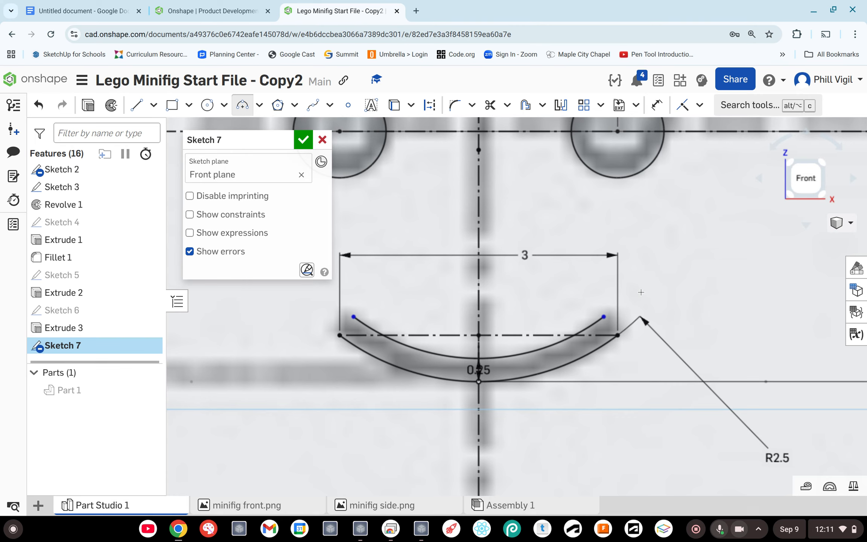
left_click(604, 316)
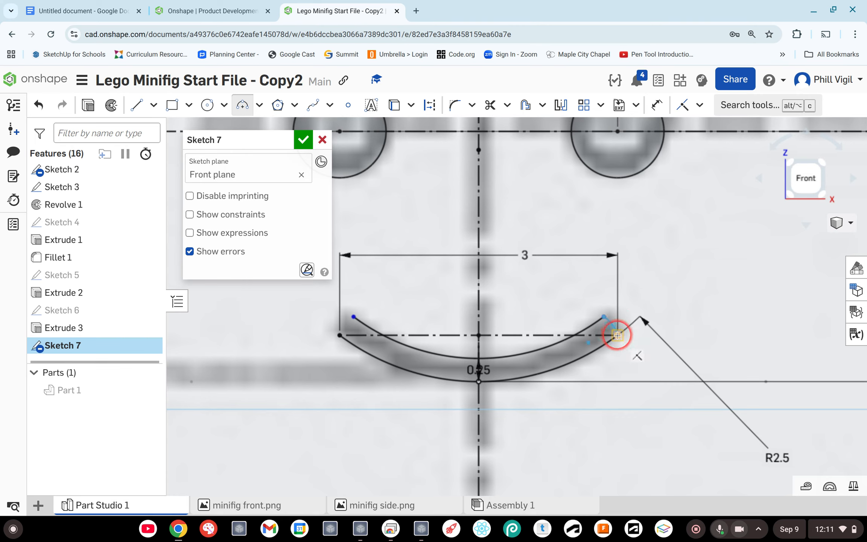
scroll(623, 317, "up", 5)
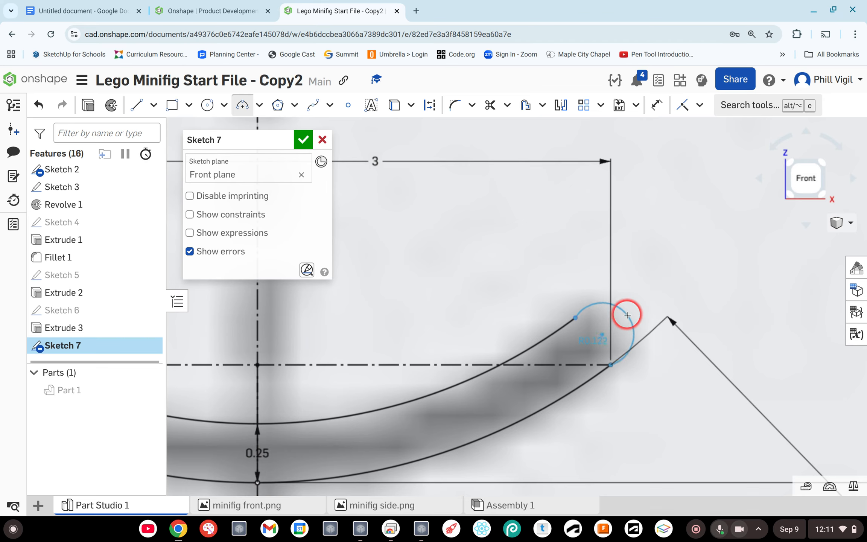
left_click(616, 323)
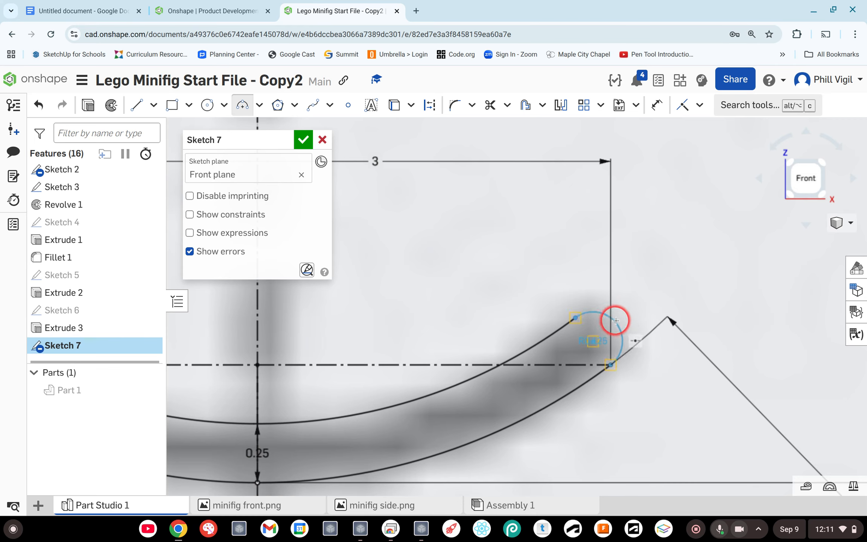
left_click(616, 321)
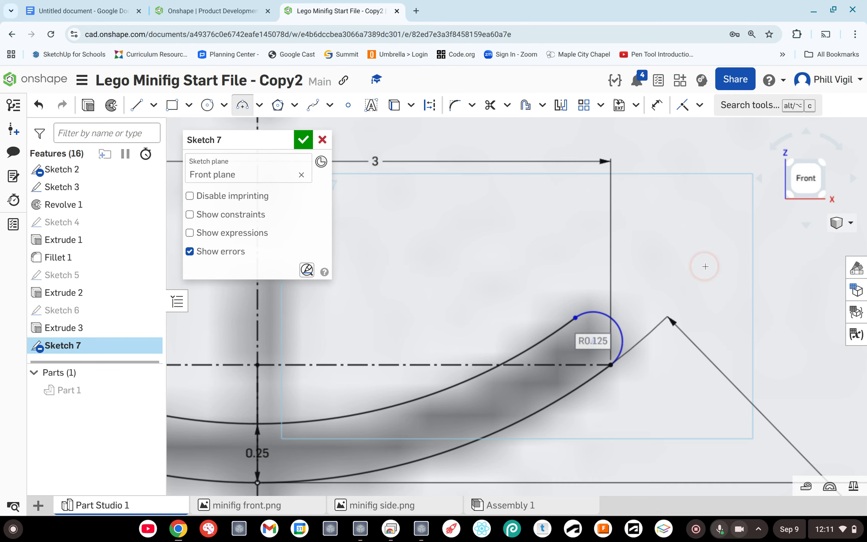
scroll(706, 267, "down", 3)
scroll(705, 267, "down", 2)
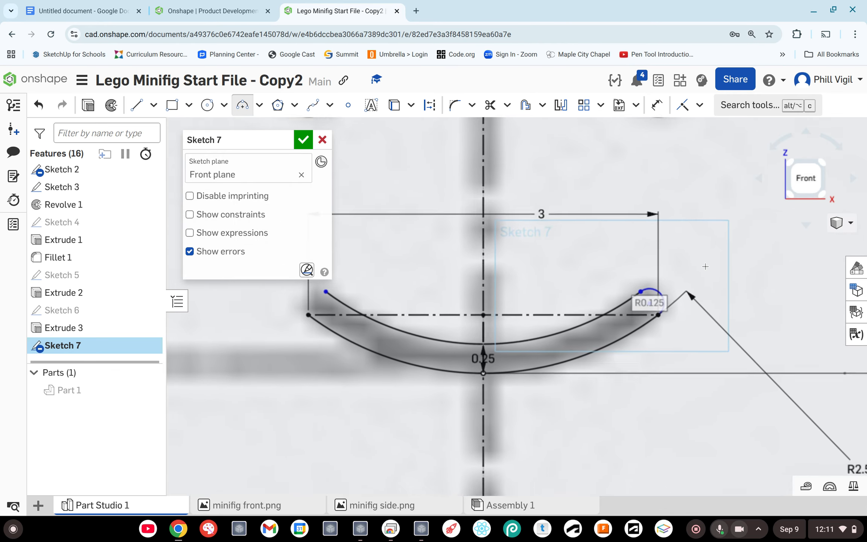
left_click(654, 305)
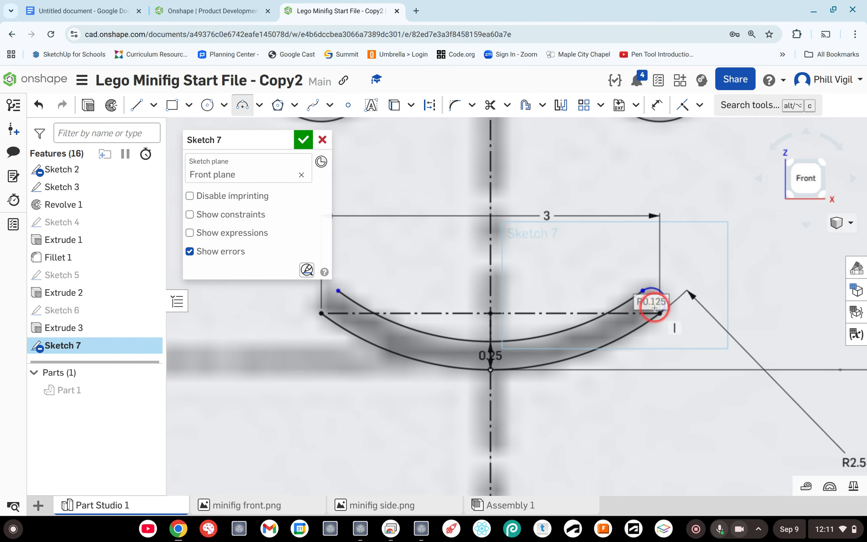
left_click(658, 418)
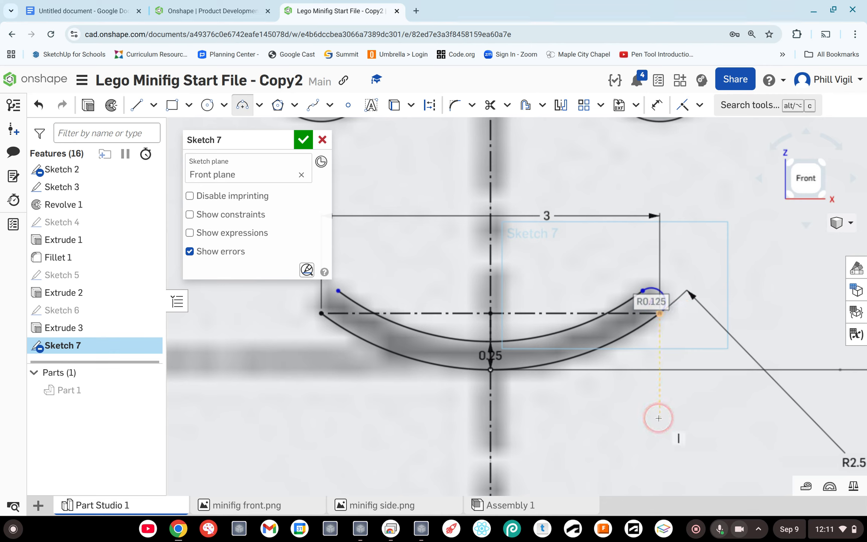
- Close the smile's opposite end with a matching three-point arc of 0.125 mm radius between the two arcs' endpoints
left_click(456, 416)
middle_click_drag(456, 416, 562, 420)
left_click(473, 301)
left_click(447, 298)
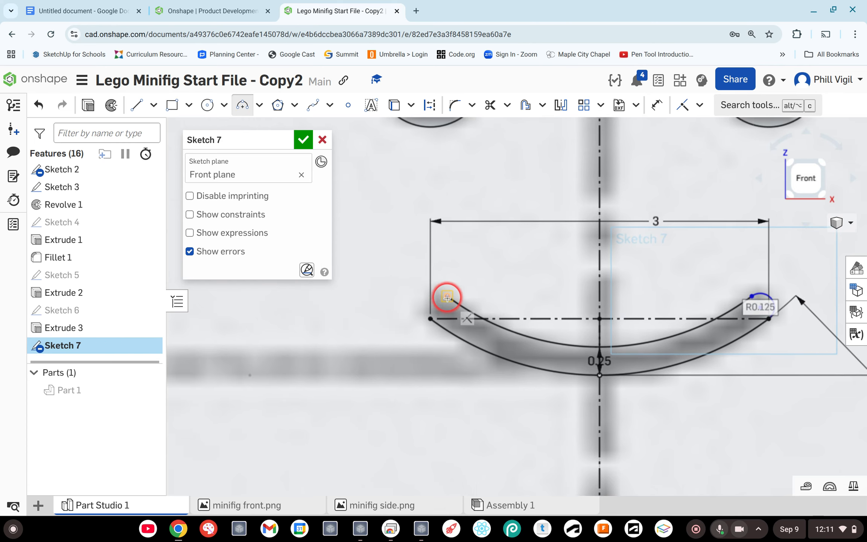
left_click(431, 319)
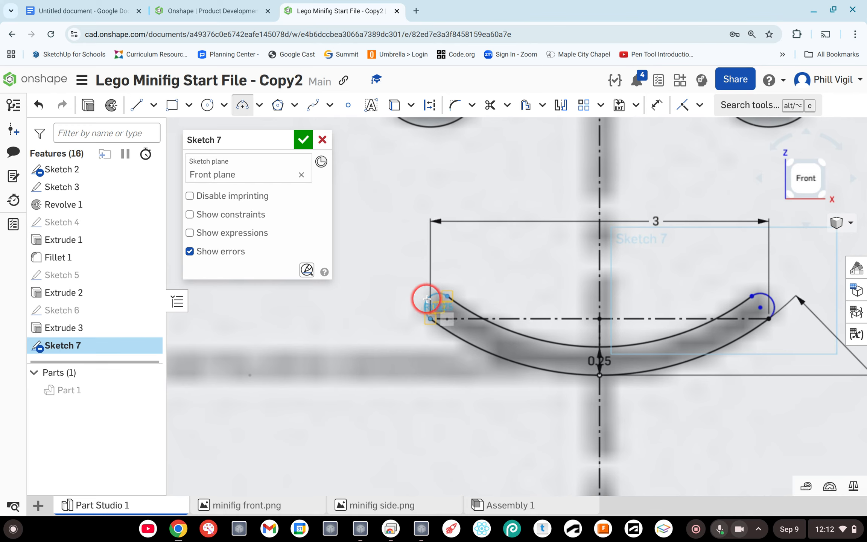
left_click(427, 299)
left_click(437, 391)
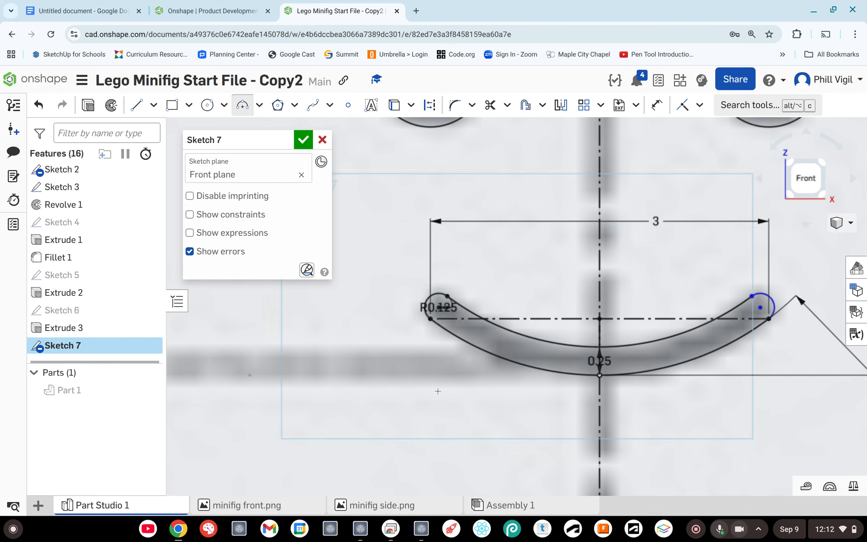
- Check the rounded end caps of the smile and finish the face sketch
scroll(797, 349, "up", 2)
scroll(797, 349, "up", 2)
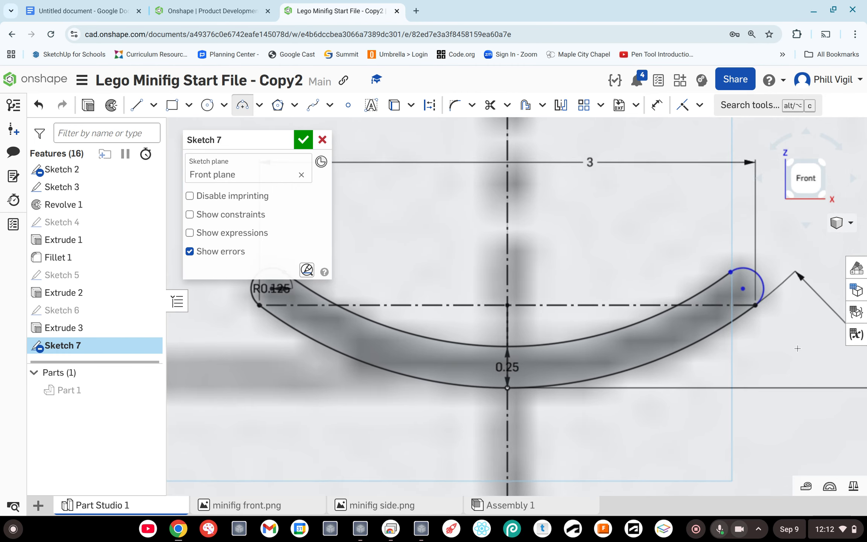
left_click(741, 269)
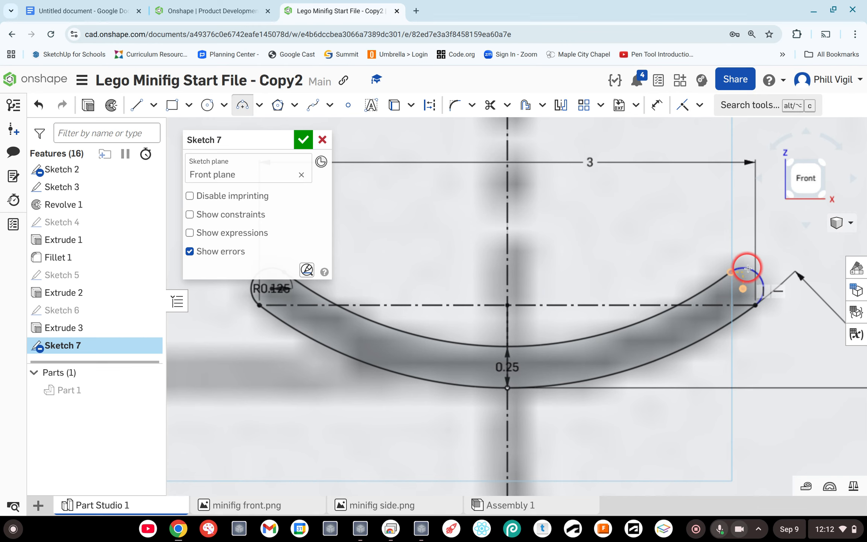
scroll(787, 344, "up", 3)
scroll(787, 344, "down", 8)
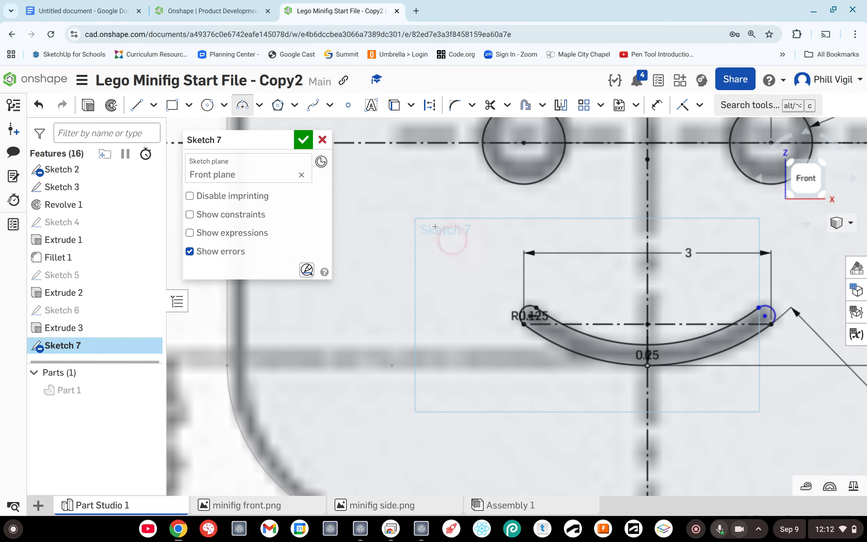
left_click(303, 139)
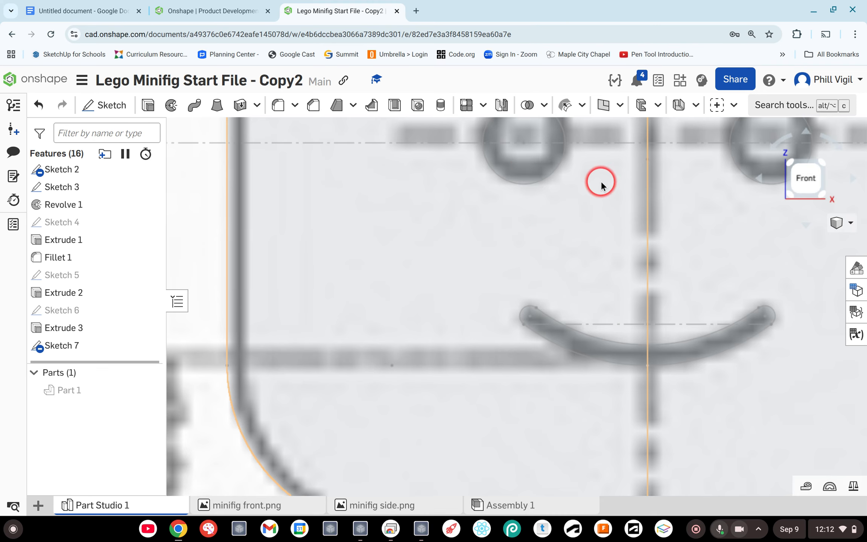
- Examine the smile outline up close against the reference drawing, and the whole face sketch from an angled view
scroll(546, 258, "up", 5)
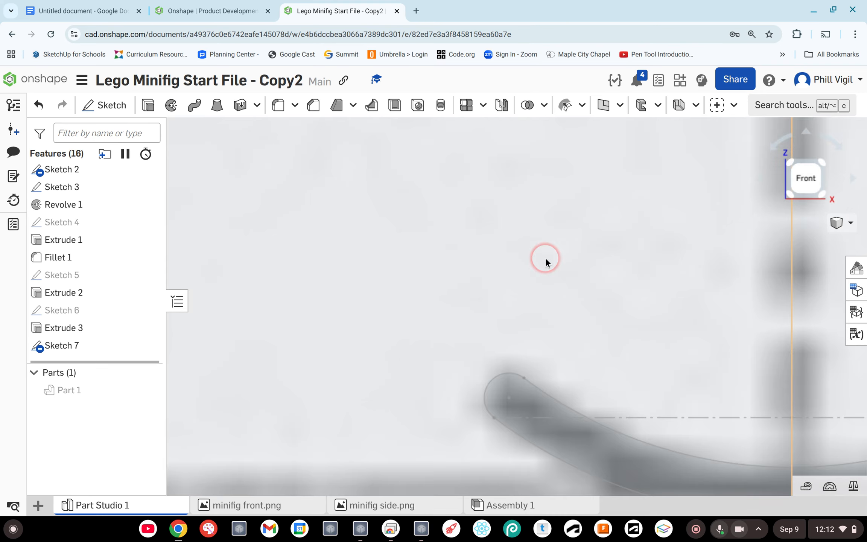
scroll(546, 258, "down", 8)
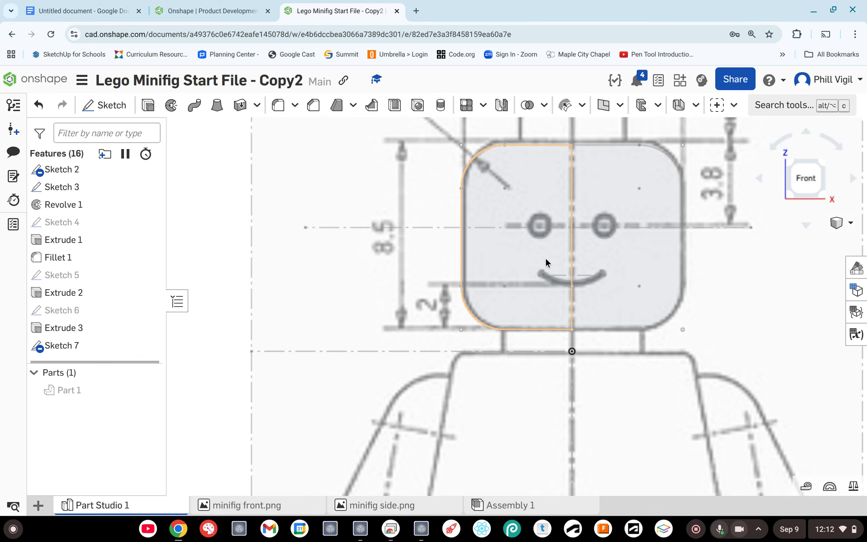
scroll(546, 260, "up", 6)
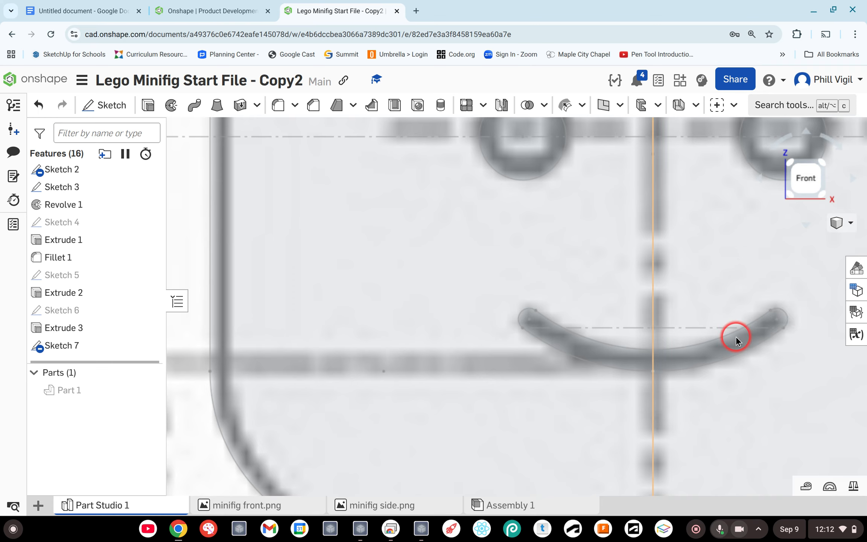
scroll(736, 336, "up", 2)
scroll(736, 337, "up", 3)
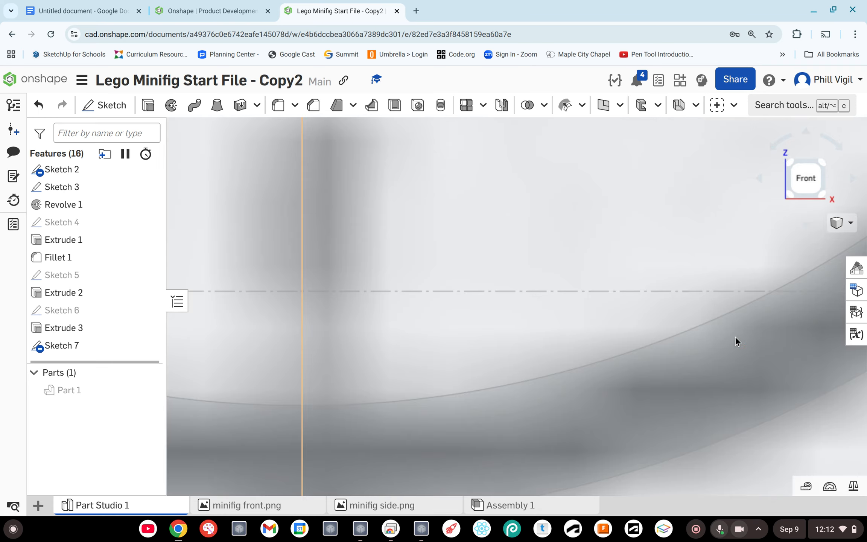
scroll(735, 336, "up", 2)
scroll(735, 336, "down", 4)
scroll(736, 337, "down", 10)
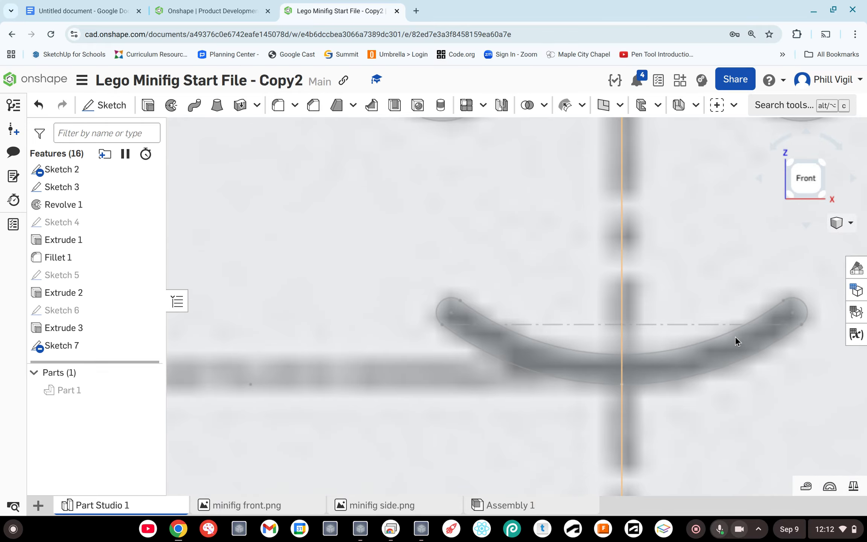
scroll(735, 336, "up", 1)
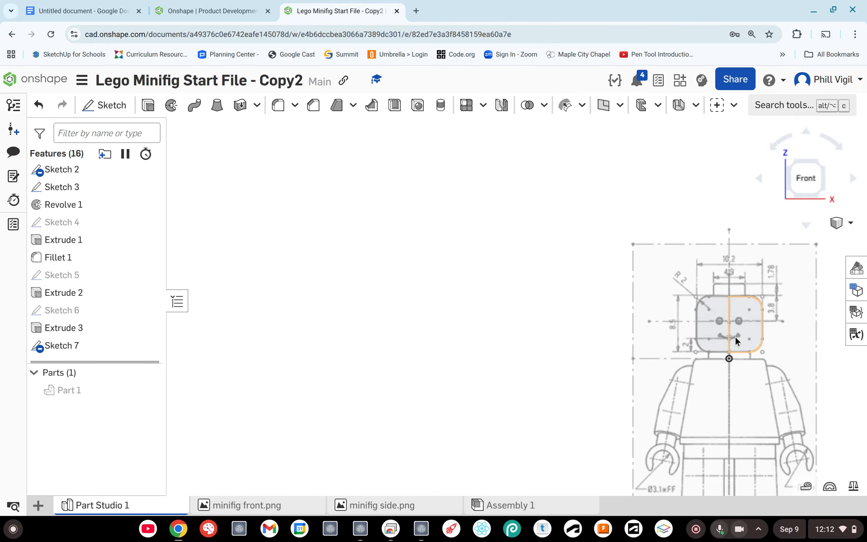
middle_click_drag(737, 341, 500, 268)
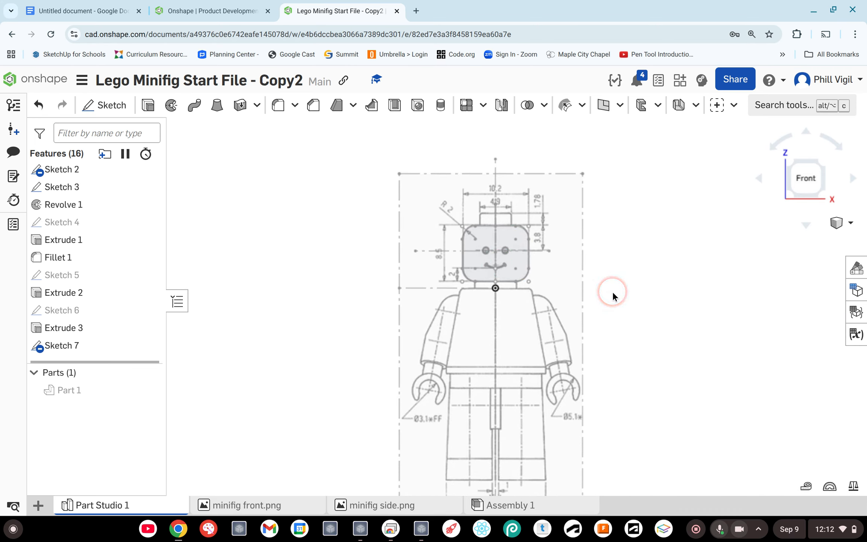
mouse_move(613, 297)
right_mouse_down()
mouse_move(598, 263)
mouse_move(585, 279)
mouse_move(590, 294)
right_mouse_up()
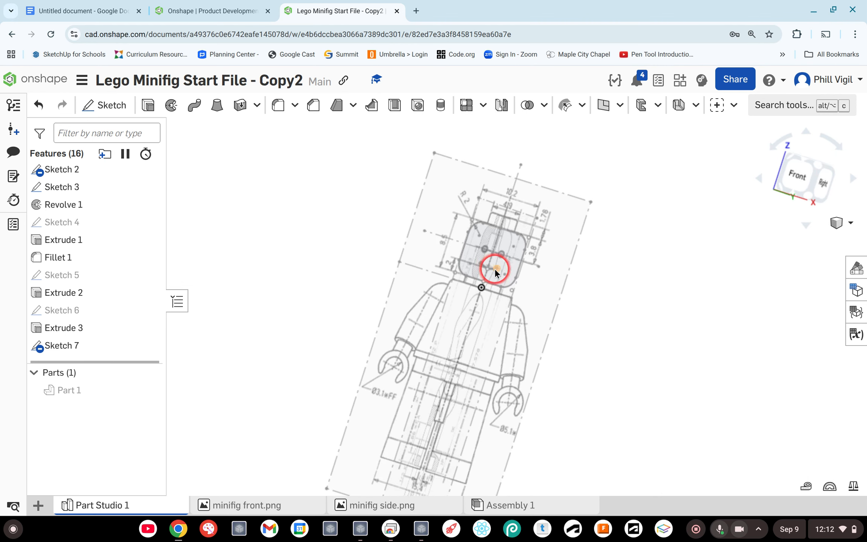
left_click(105, 392)
mouse_move(154, 389)
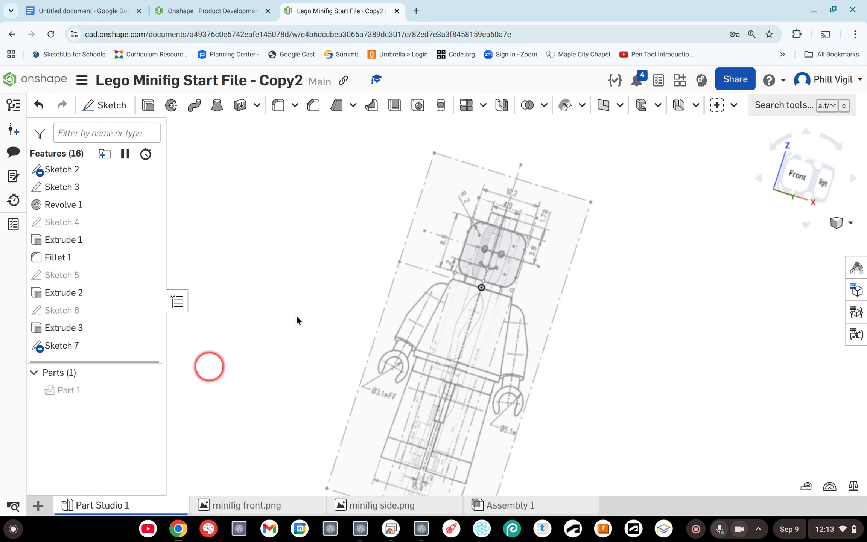
scroll(502, 233, "up", 5)
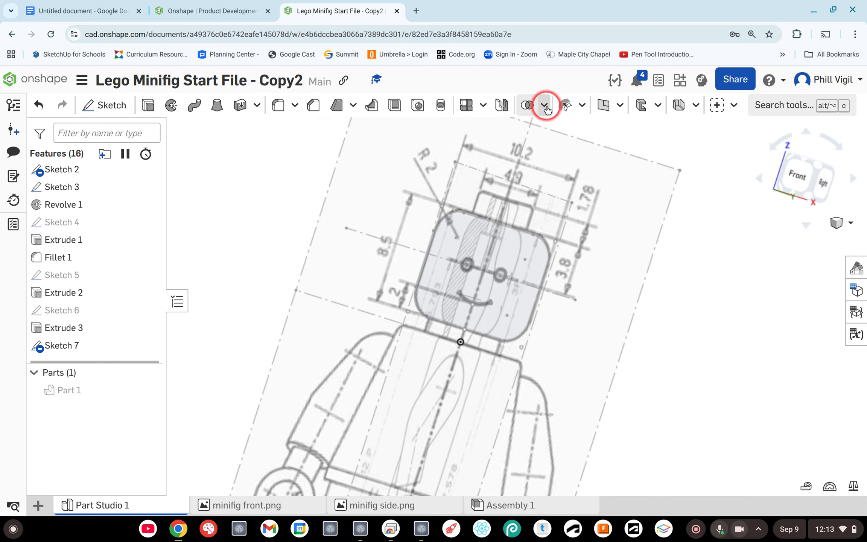
left_click(482, 110)
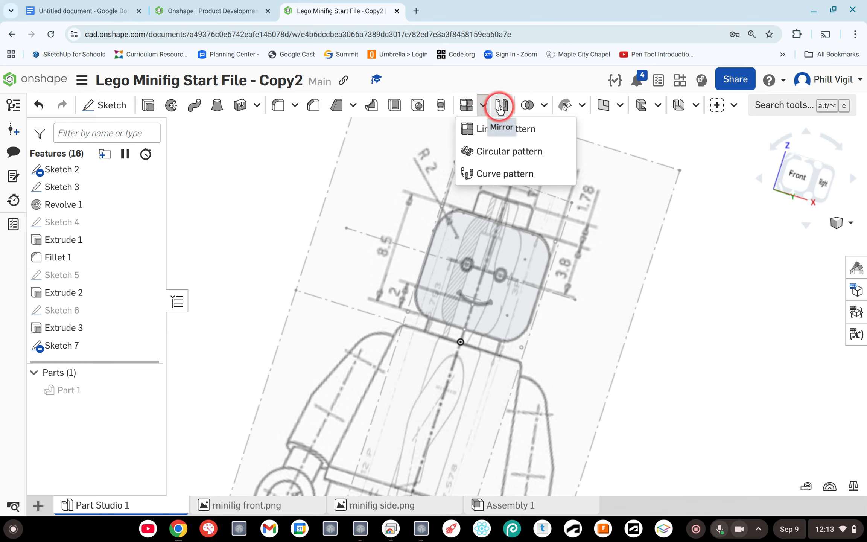
left_click(621, 106)
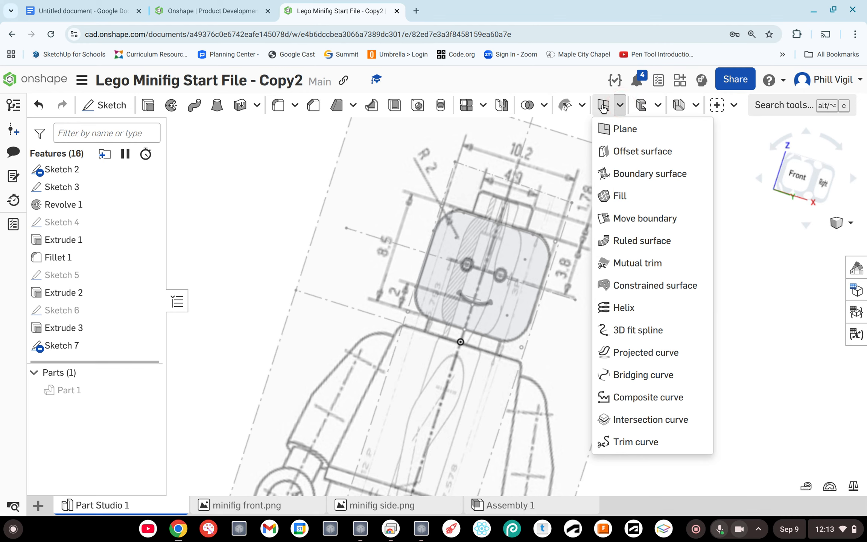
left_click(582, 106)
left_click(545, 107)
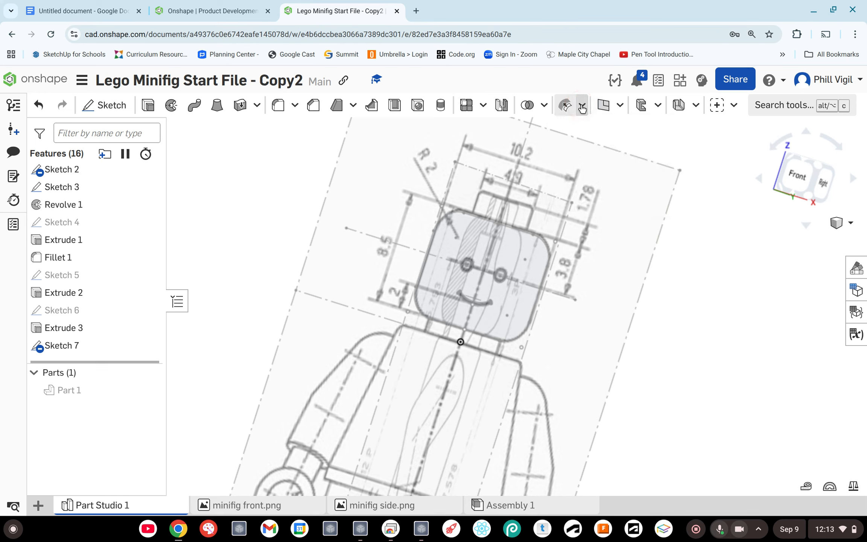
left_click(545, 107)
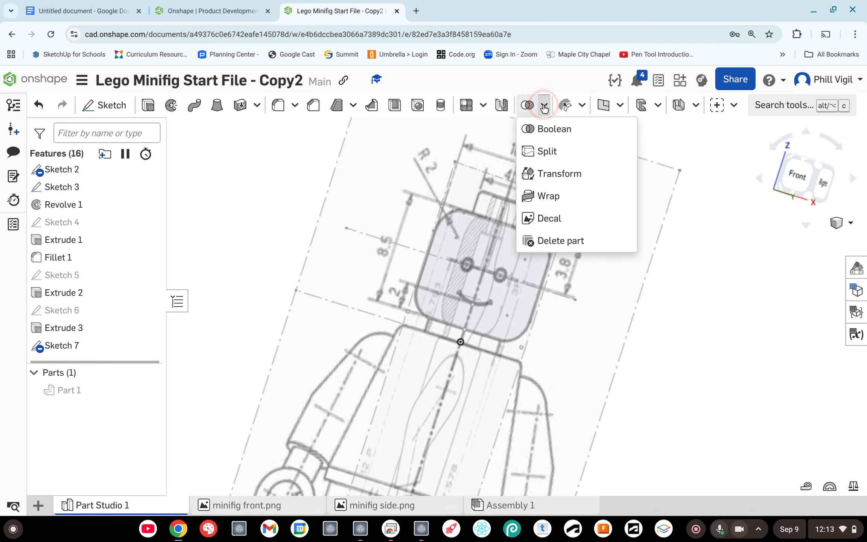
left_click(545, 108)
left_click(544, 108)
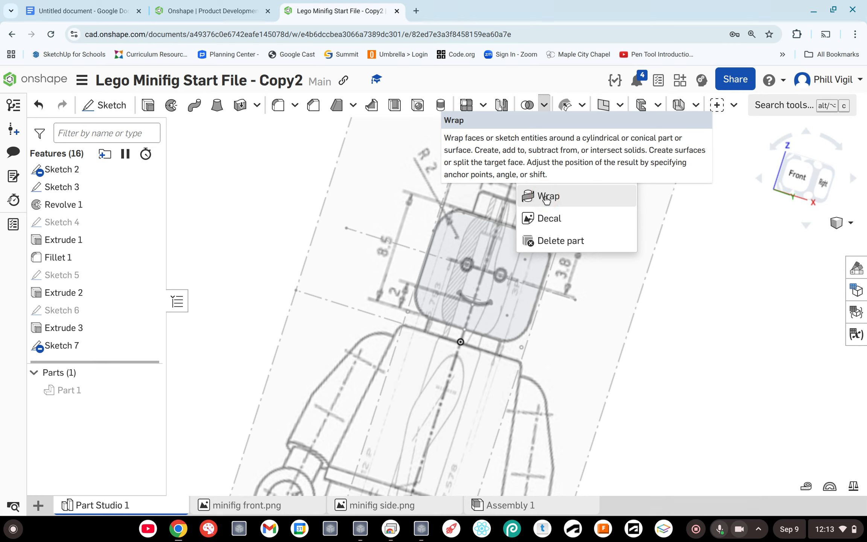
- Search the tools for "wrap" and start a Wrap feature
left_click(767, 106)
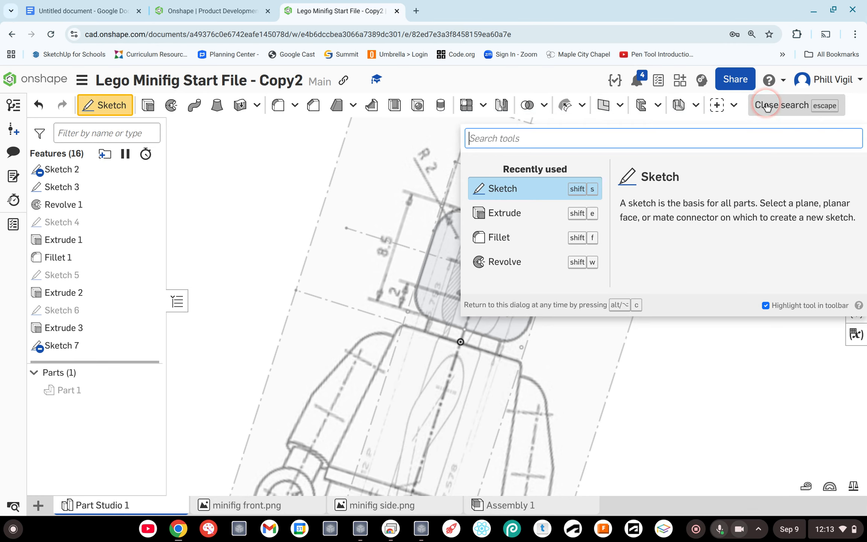
type("wrap")
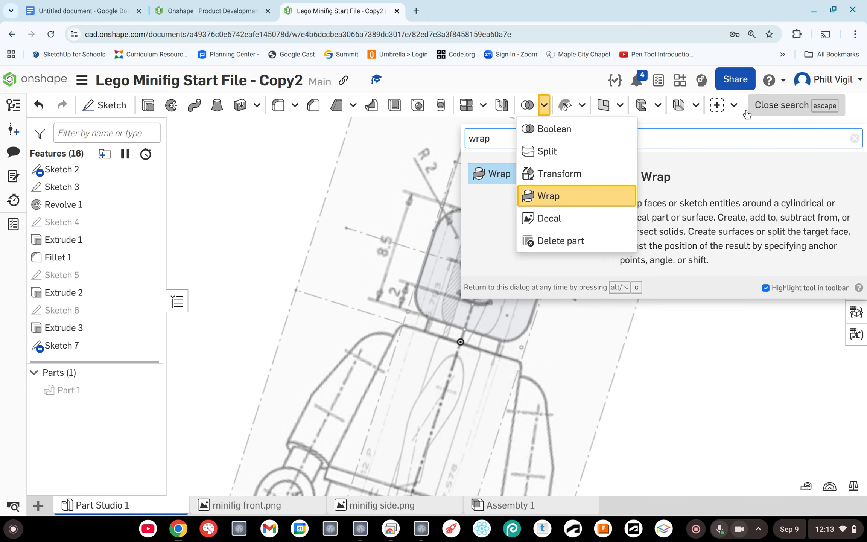
left_click(548, 175)
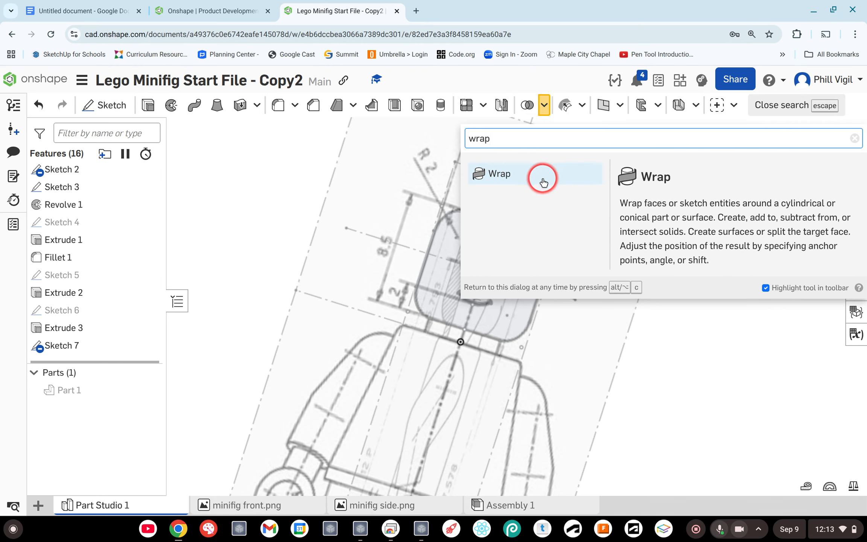
left_click(544, 107)
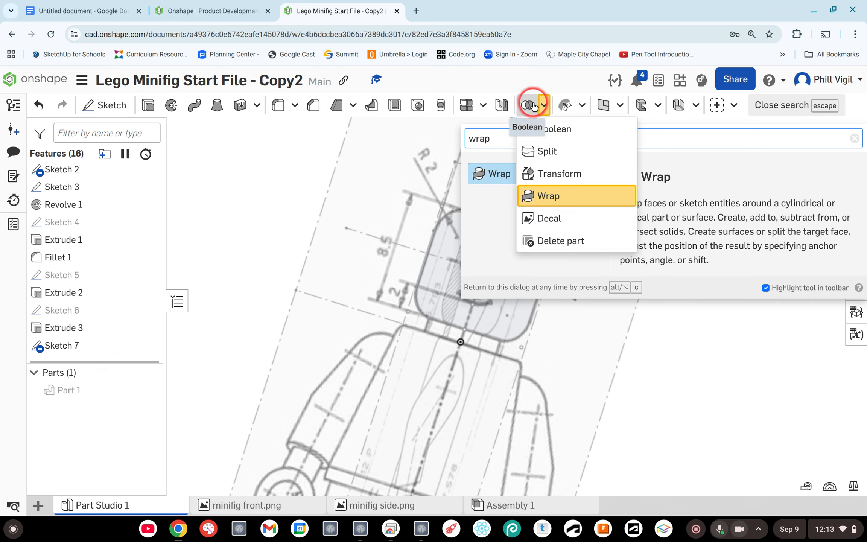
left_click(501, 174)
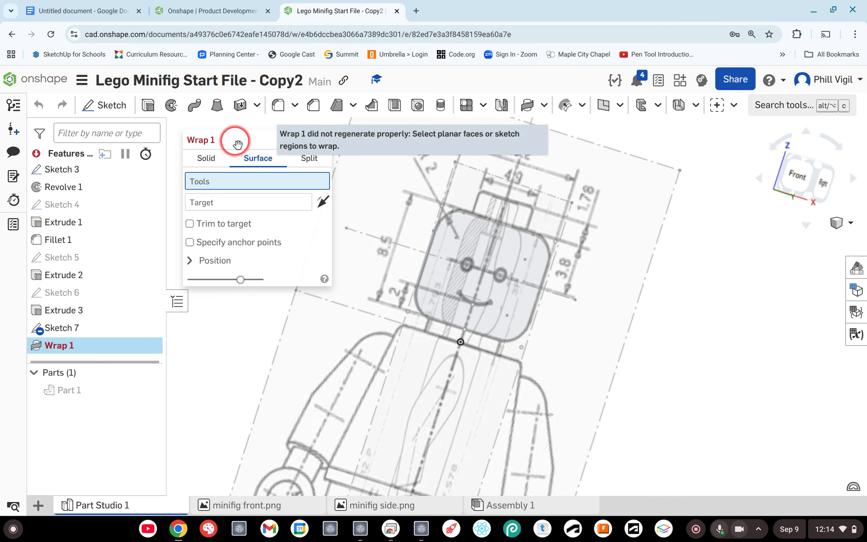
mouse_move(237, 145)
left_mouse_down()
mouse_move(234, 135)
mouse_move(228, 147)
left_mouse_up()
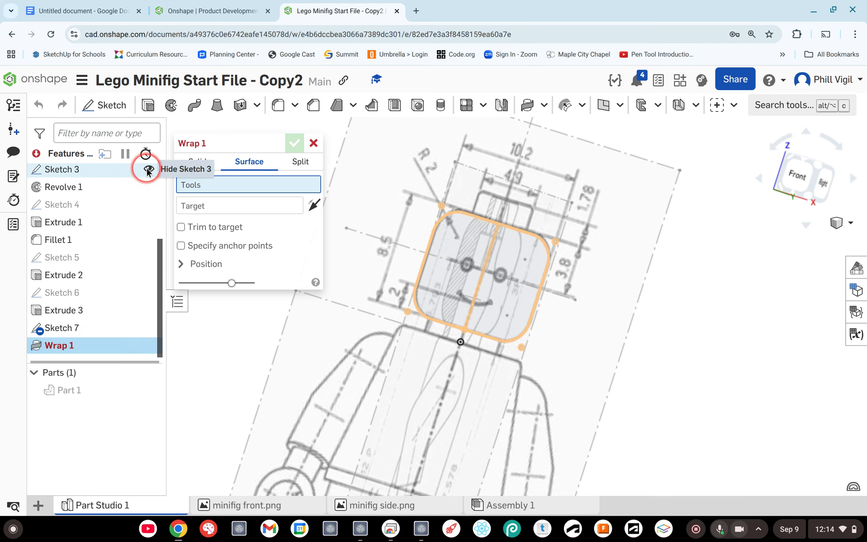
- Hide Sketch 3, Sketch 1 and Sketch 2 so only the face sketch is left on display
left_click(149, 170)
scroll(137, 185, "up", 3)
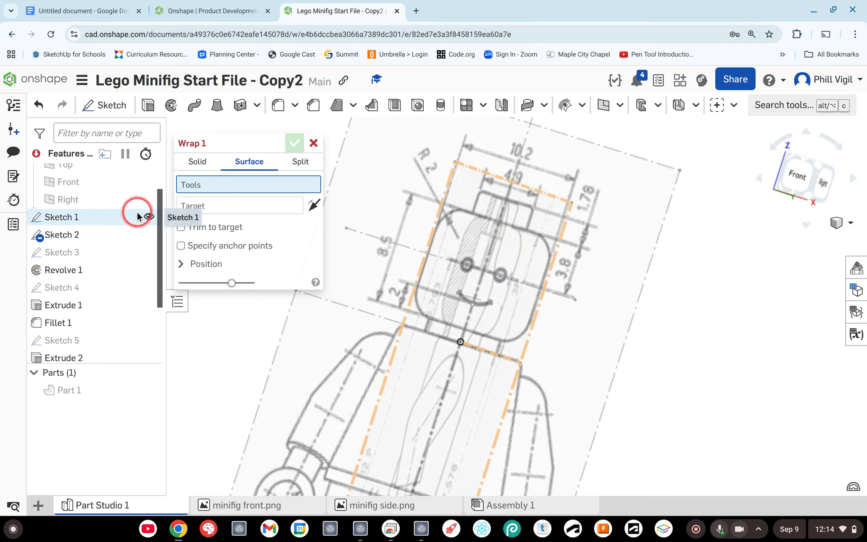
left_click(149, 217)
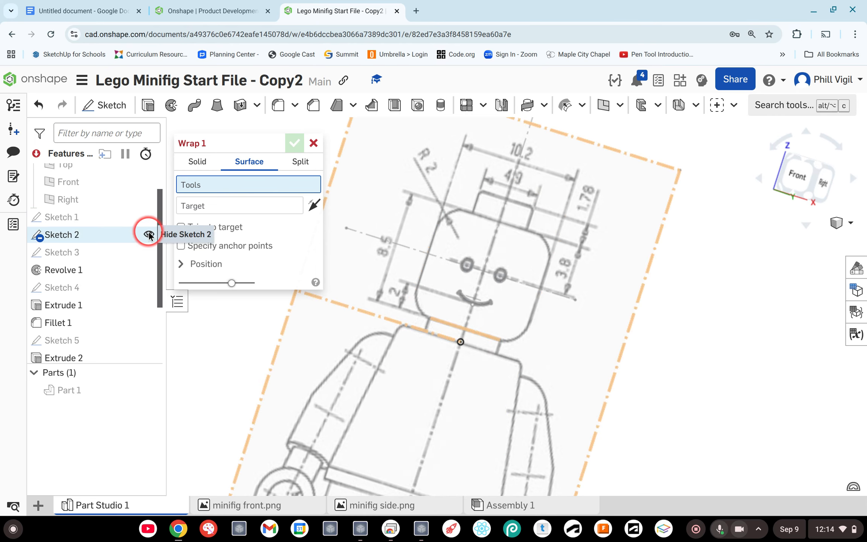
left_click(149, 235)
scroll(519, 320, "up", 2)
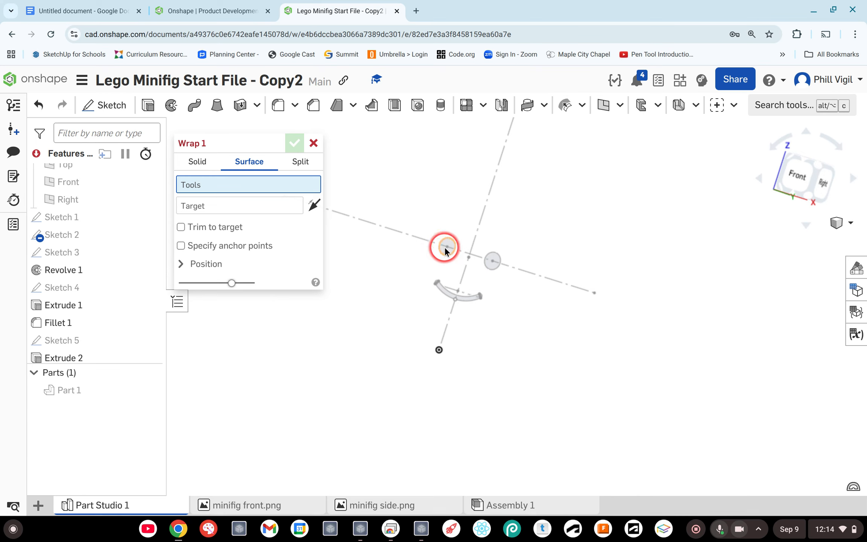
- Select both eye circles and the smile region of Sketch 7 as the wrap's tool faces
left_click(496, 259)
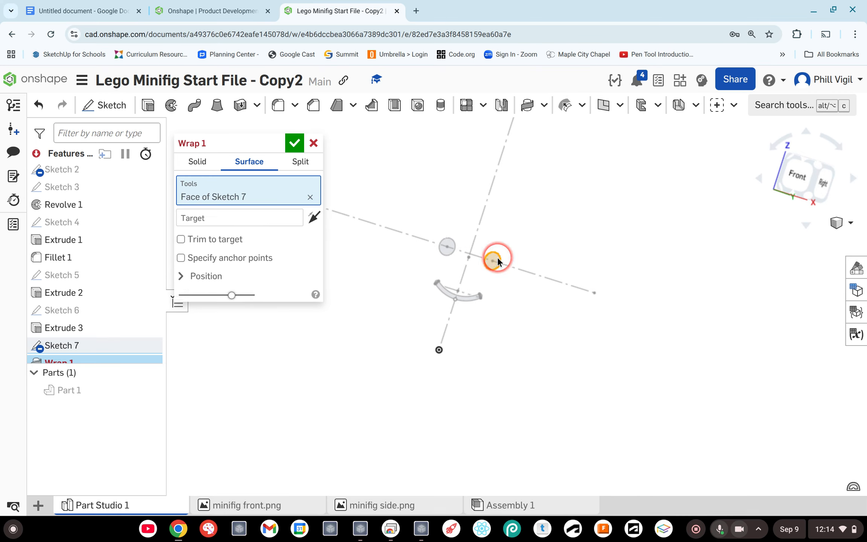
left_click(449, 246)
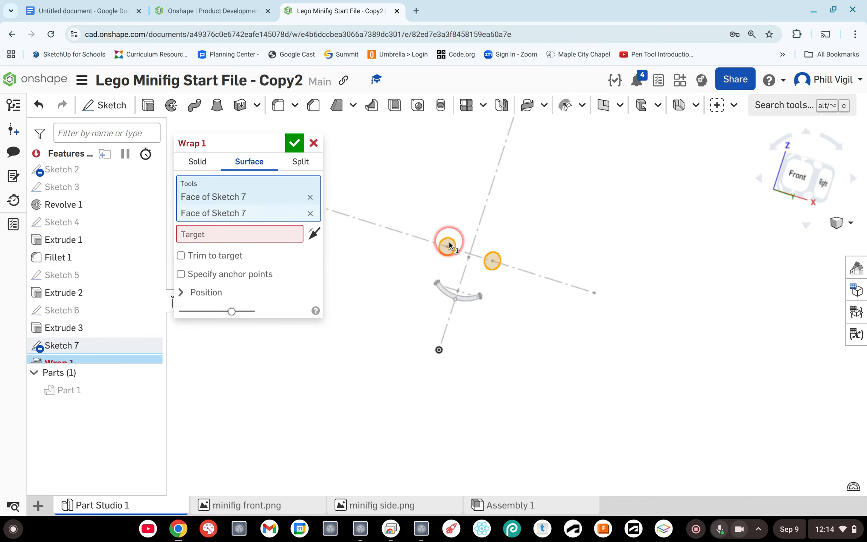
left_click(446, 293)
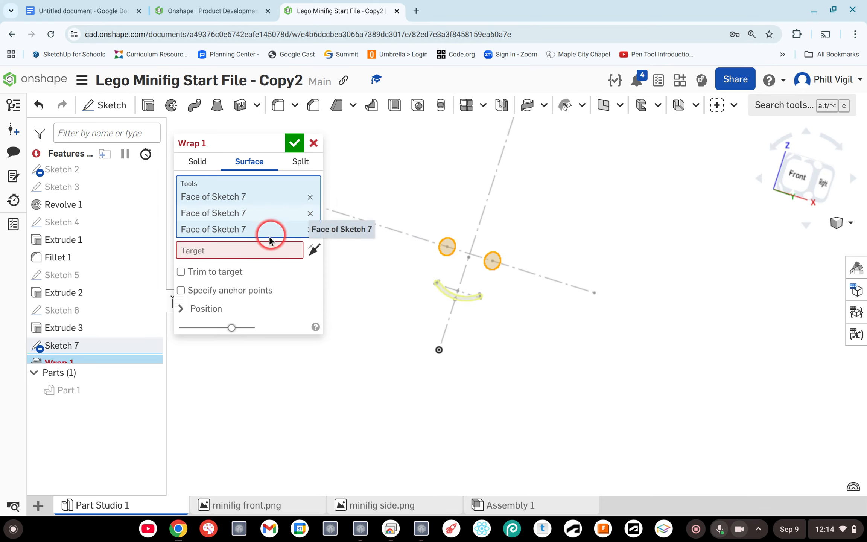
- Show the hidden Part 1 and set the head's cylindrical side face as the wrap target
left_click(248, 252)
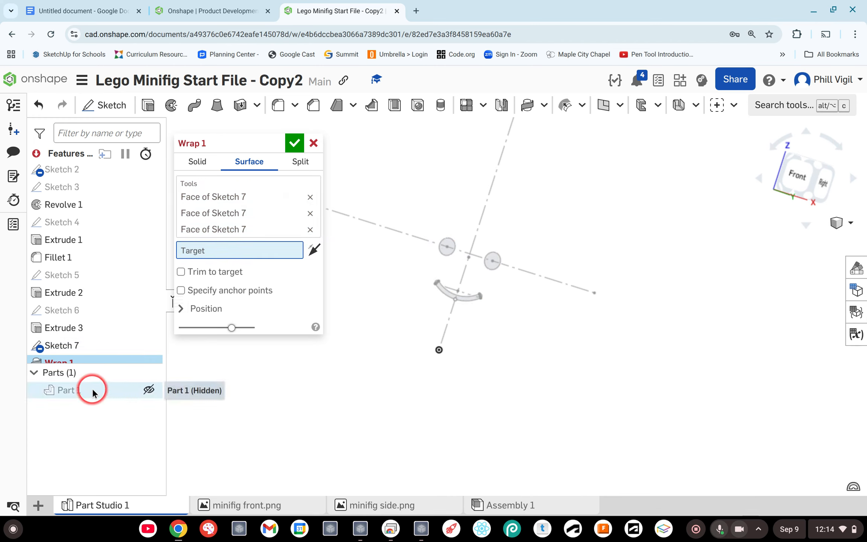
left_click(148, 390)
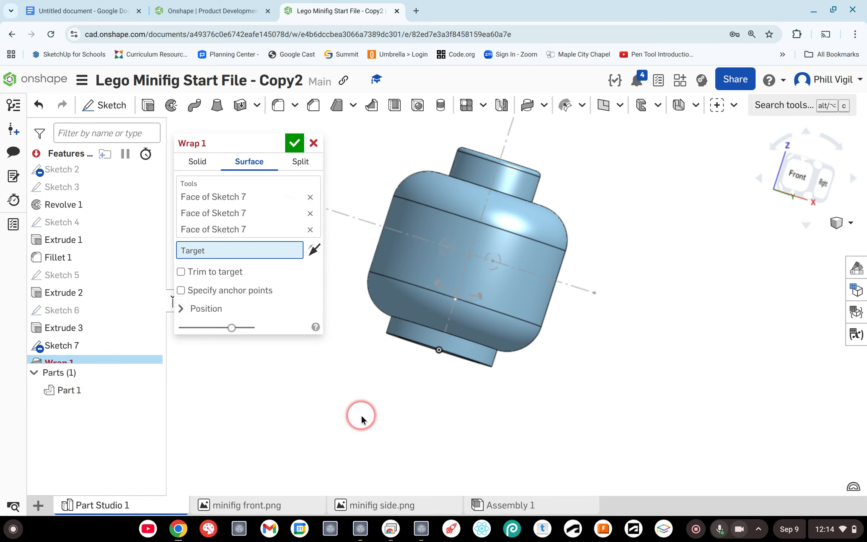
left_click(417, 260)
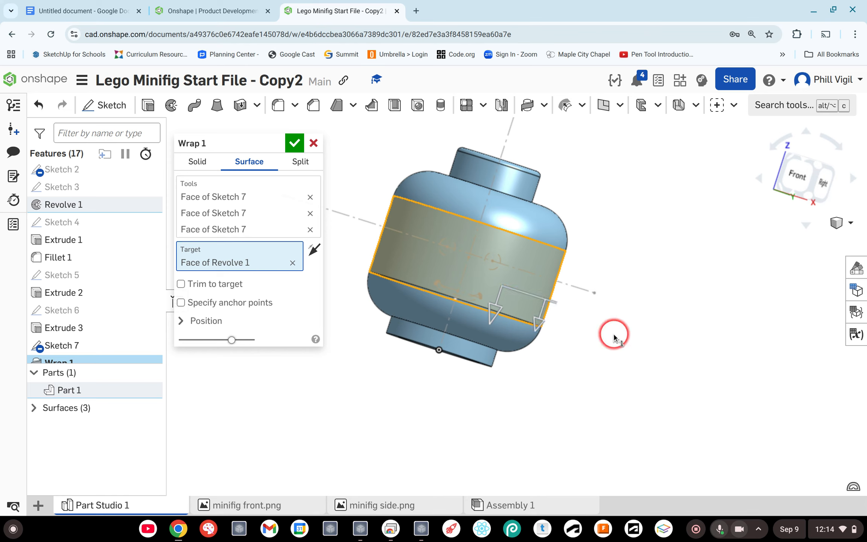
- Inspect the wrapped face details around the head and change the wrap from a surface to a solid
left_click(818, 167)
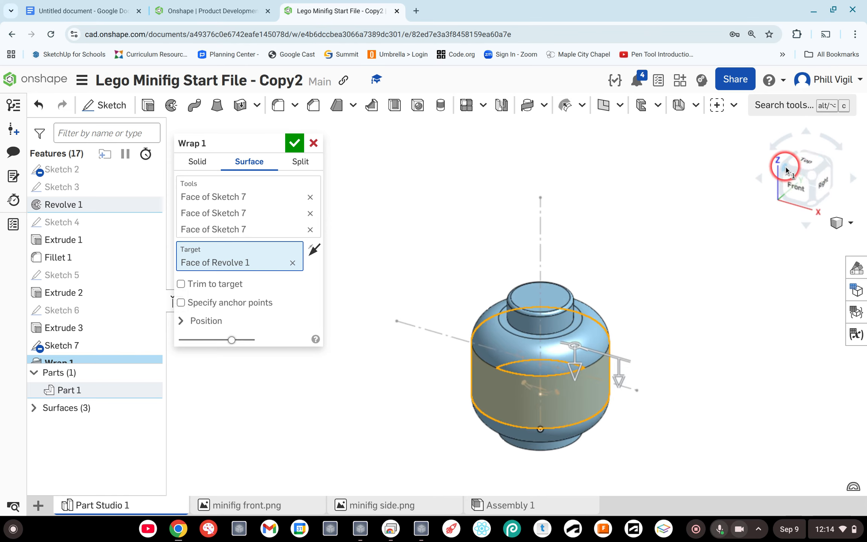
left_click(787, 169)
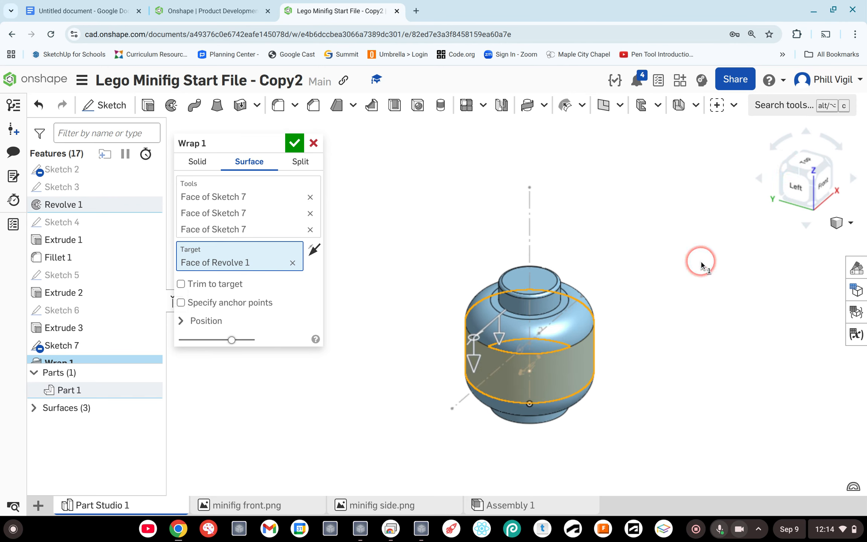
right_click_drag(701, 265, 501, 279)
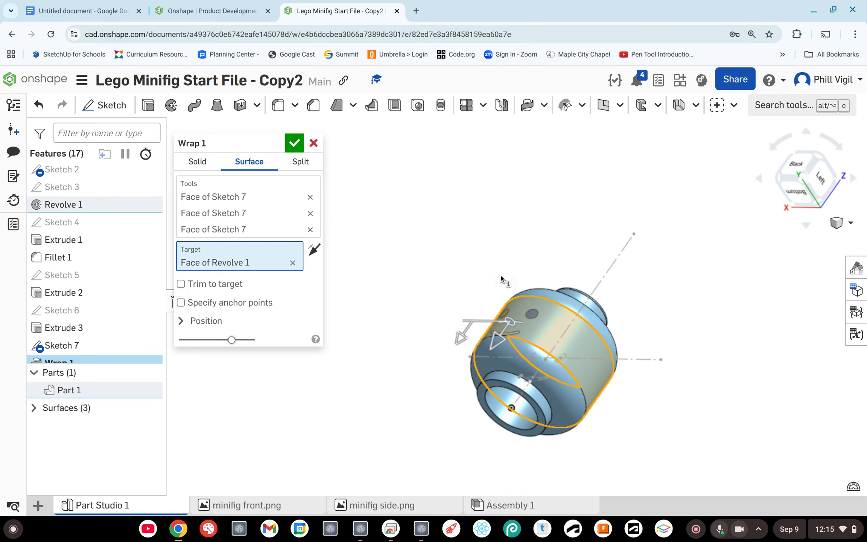
left_click(323, 341)
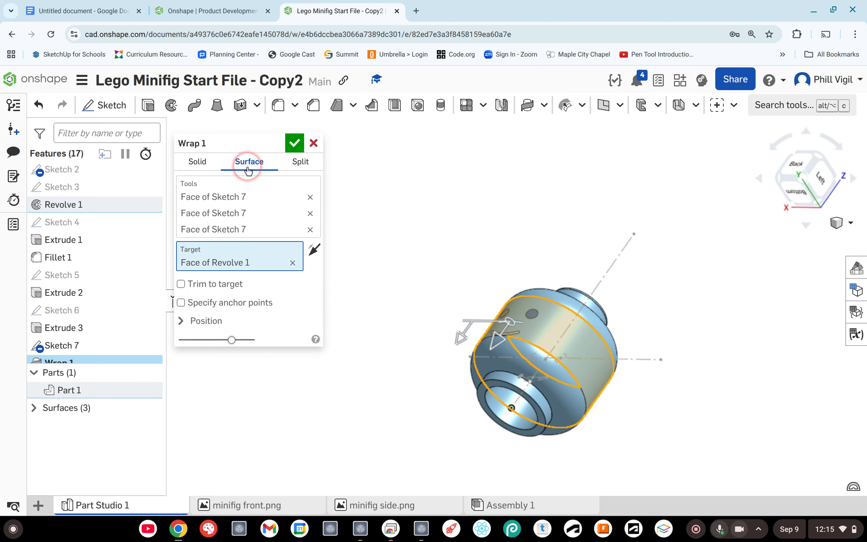
left_click(199, 165)
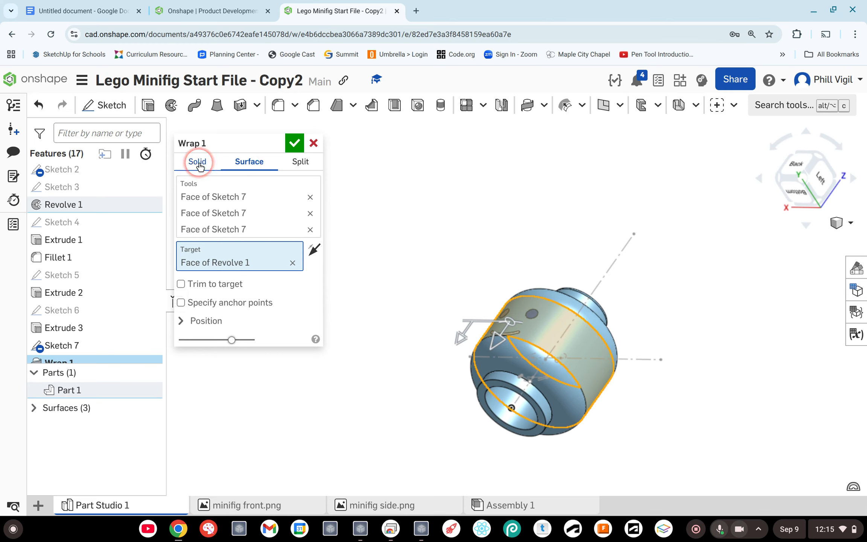
left_click(198, 165)
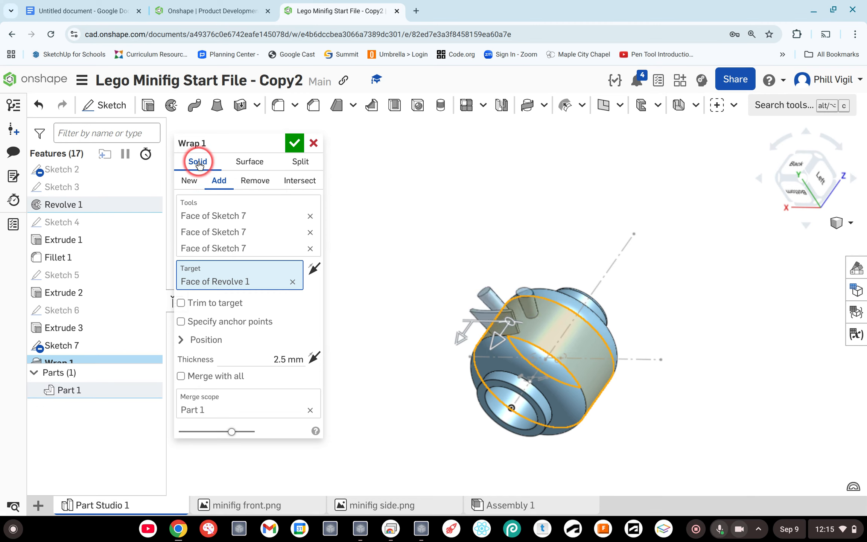
- Try a wrap thickness of 0.4 mm for the eyes and smile, and settle on 0.25 mm
scroll(512, 282, "up", 5)
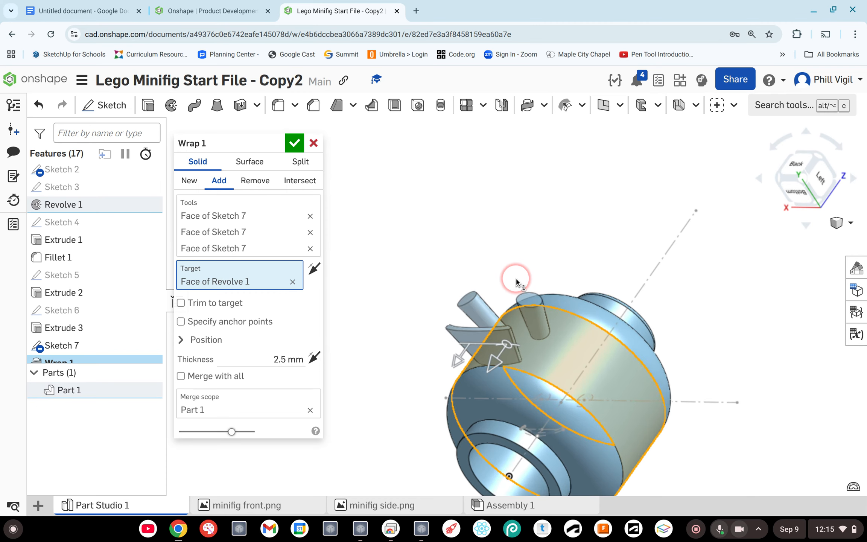
right_click_drag(516, 280, 449, 266)
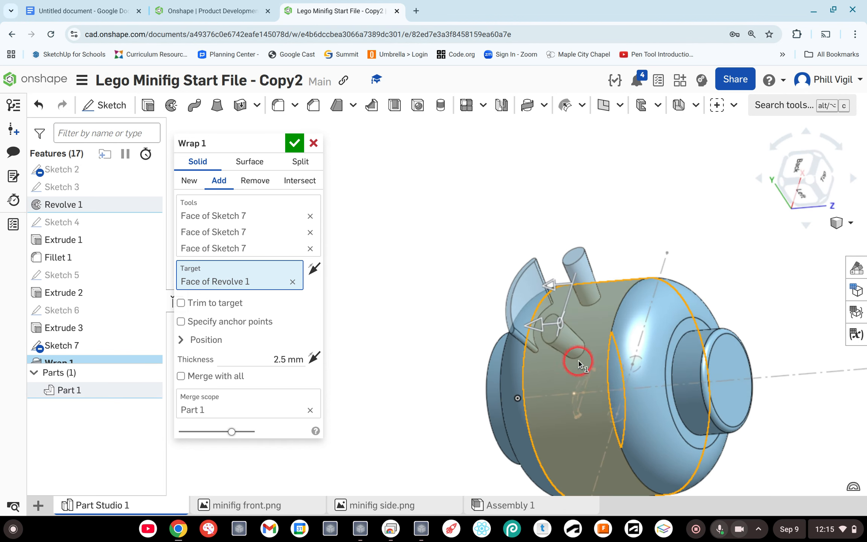
right_click_drag(409, 315, 412, 290)
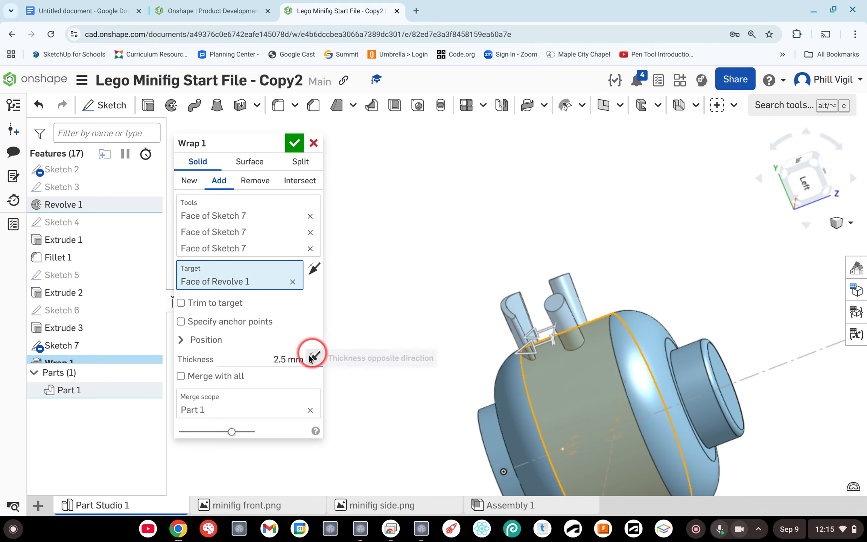
left_click(292, 358)
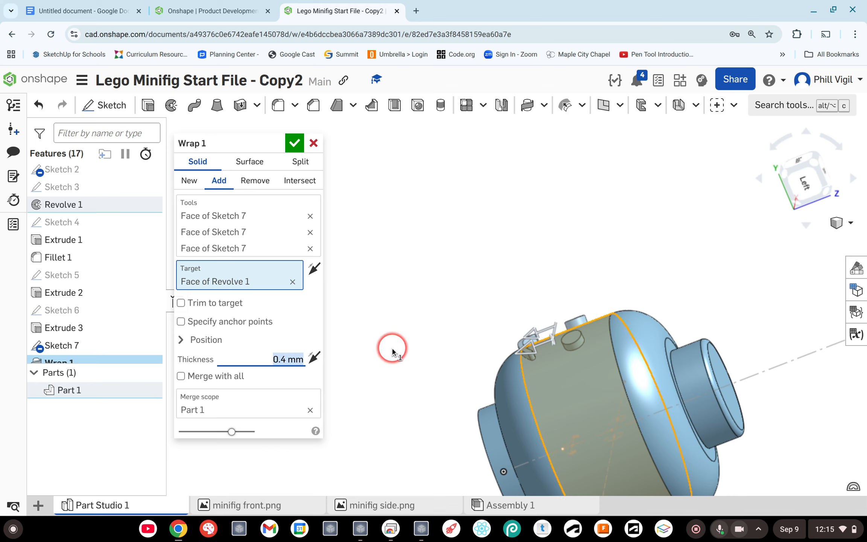
left_click(291, 359)
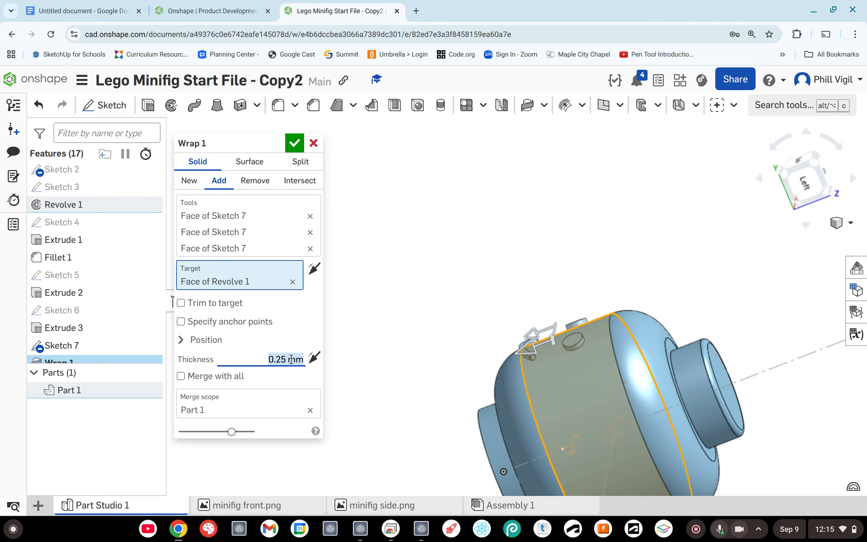
- Switch the solid wrap from Add to Remove to engrave the eyes and smile into the head
right_click_drag(440, 301, 430, 316)
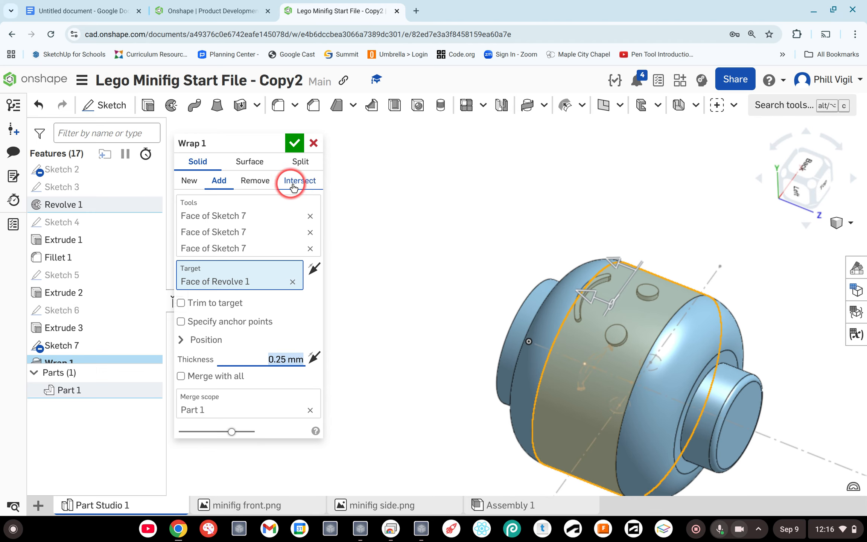
left_click(265, 182)
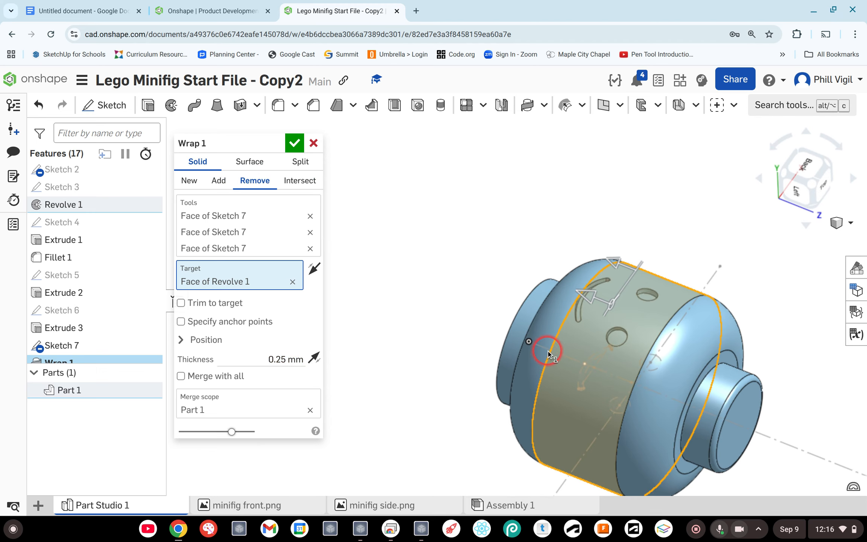
mouse_move(479, 261)
right_mouse_down()
mouse_move(450, 272)
mouse_move(502, 227)
mouse_move(480, 266)
right_mouse_up()
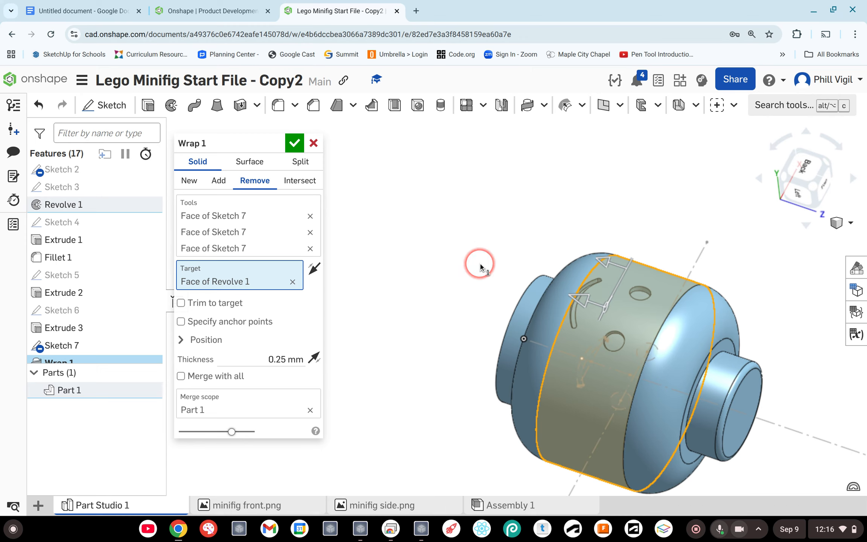
- Finish the wrap that engraves the eyes and smile and inspect the carved face on the head
left_click(293, 145)
right_click_drag(333, 245, 407, 333)
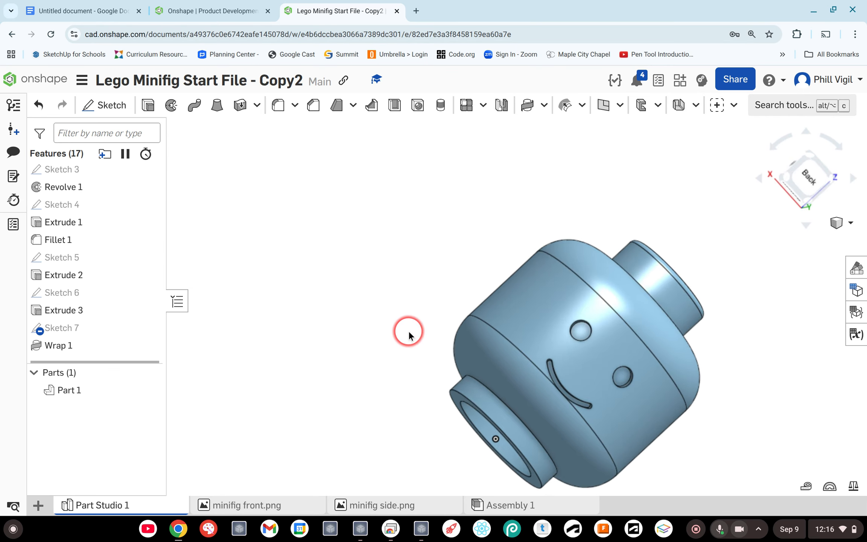
scroll(407, 330, "up", 3)
scroll(407, 332, "down", 5)
right_click_drag(618, 377, 652, 418)
right_click_drag(318, 371, 338, 376)
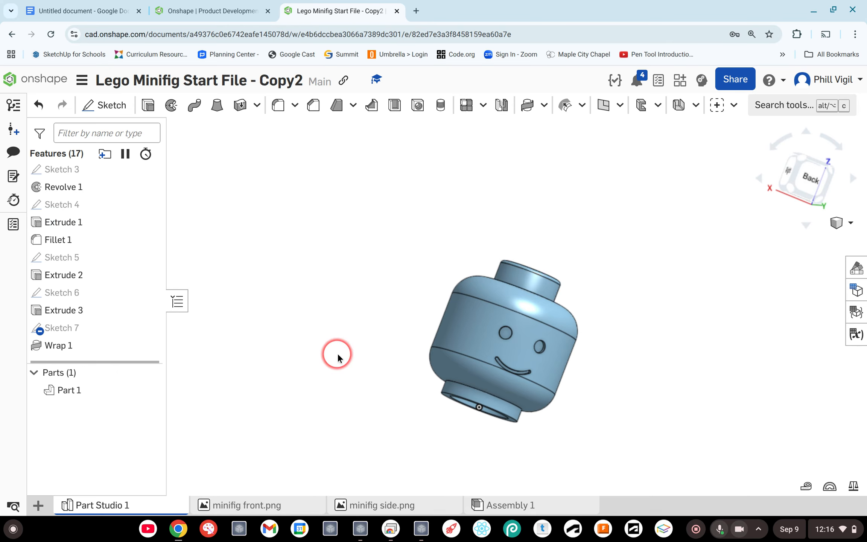
- Show the hidden Sketch 1 and Sketch 2 with the minifig reference drawings
scroll(115, 208, "up", 3)
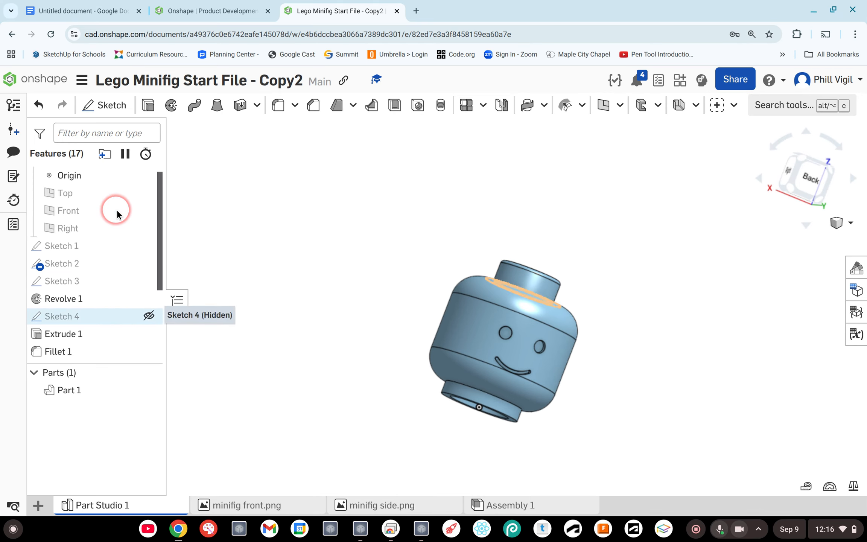
left_click(148, 260)
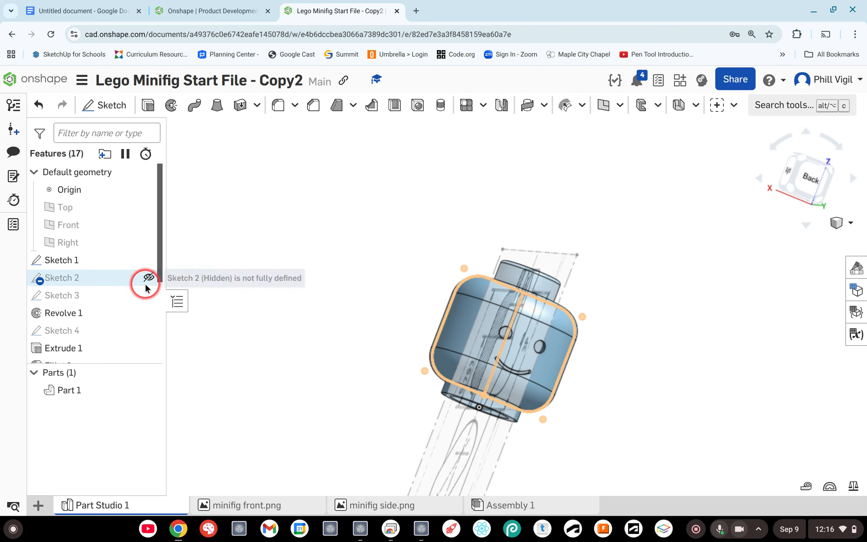
left_click(148, 278)
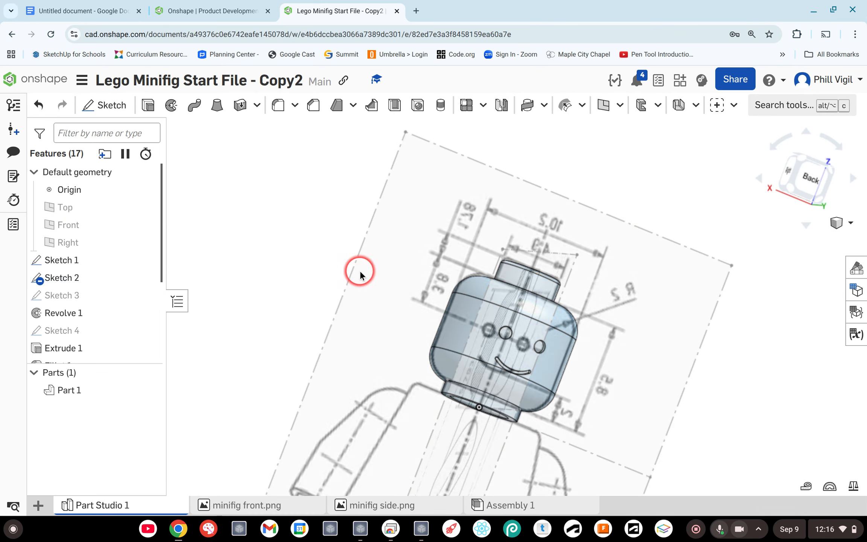
- Examine the head against the front and side reference drawings from several angles
mouse_move(490, 335)
right_mouse_down()
mouse_move(412, 276)
mouse_move(422, 257)
mouse_move(465, 246)
right_mouse_up()
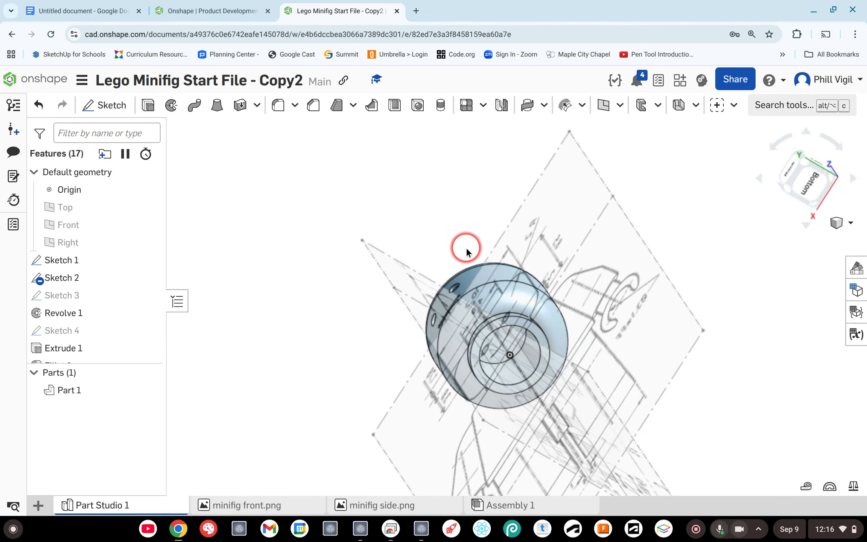
mouse_move(631, 301)
right_mouse_down()
mouse_move(683, 257)
mouse_move(675, 315)
mouse_move(714, 329)
mouse_move(649, 310)
right_mouse_up()
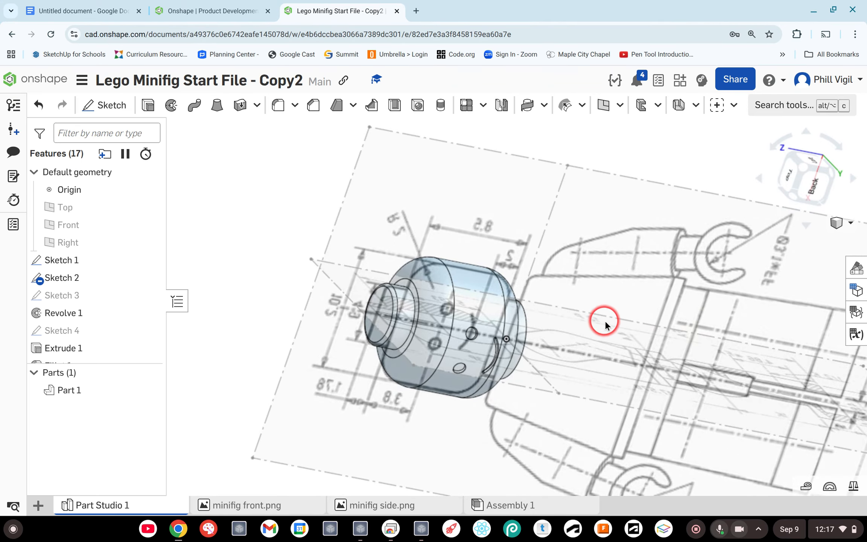
mouse_move(583, 384)
right_mouse_down()
mouse_move(558, 363)
mouse_move(612, 260)
right_mouse_up()
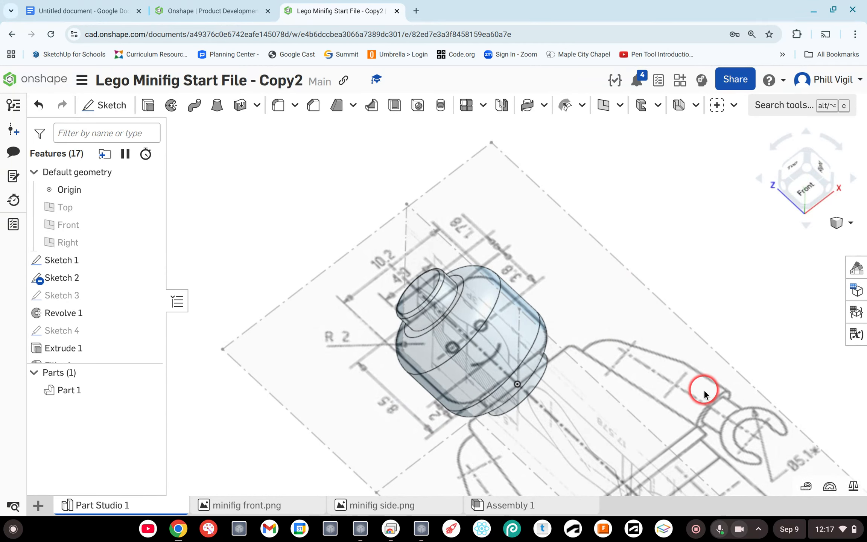
right_click_drag(677, 381, 610, 415)
scroll(609, 415, "up", 3)
scroll(609, 415, "down", 8)
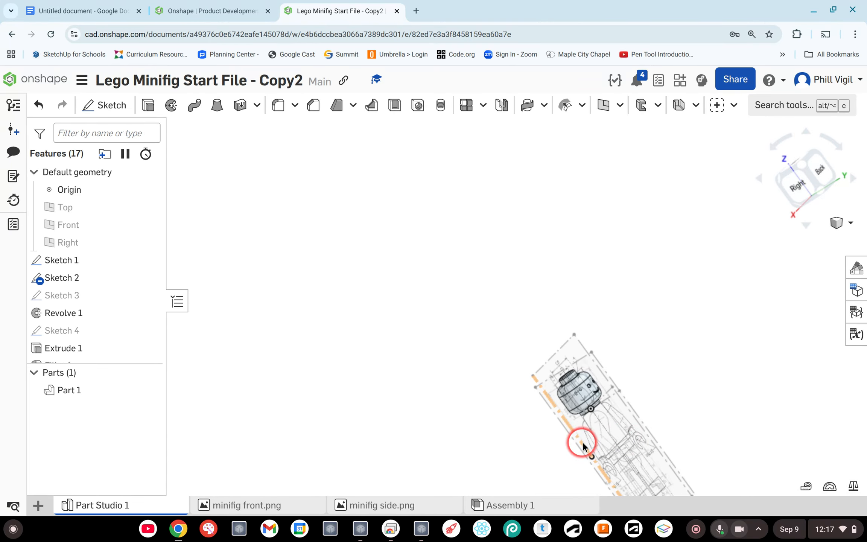
right_click_drag(528, 461, 689, 424)
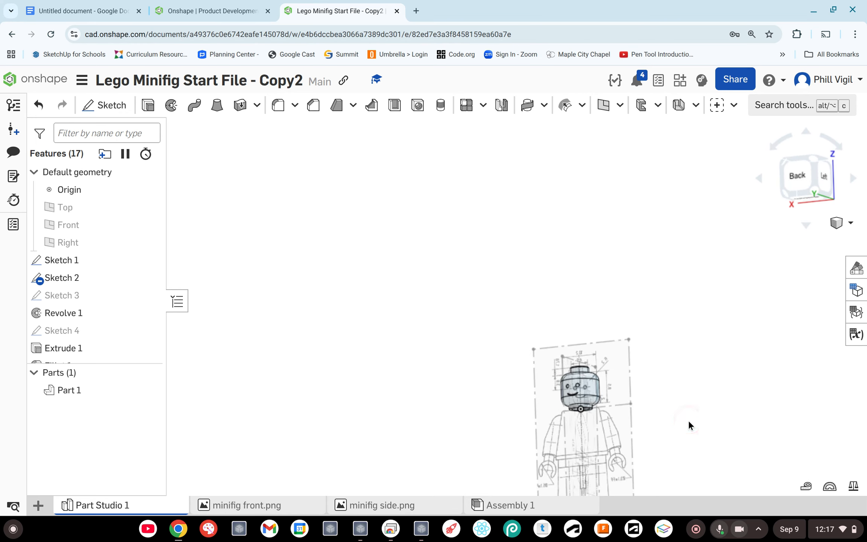
left_click_drag(689, 426, 657, 353)
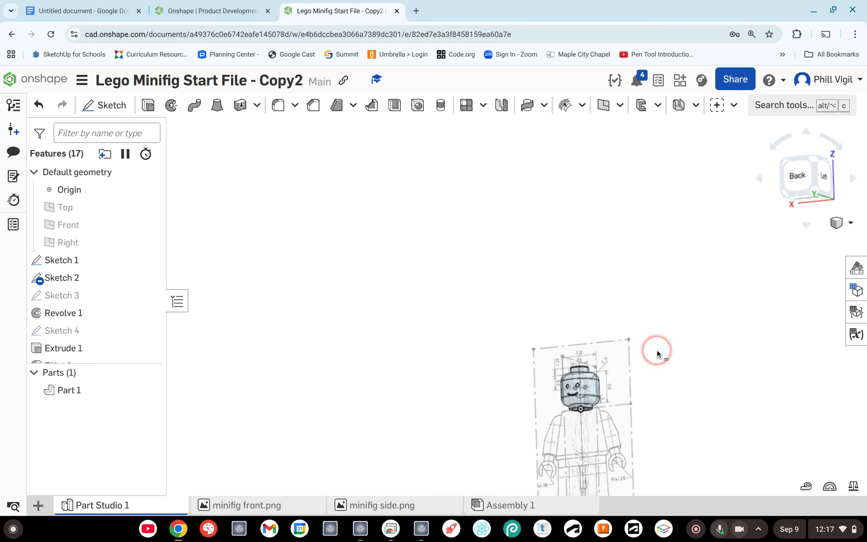
right_click_drag(658, 354, 619, 401)
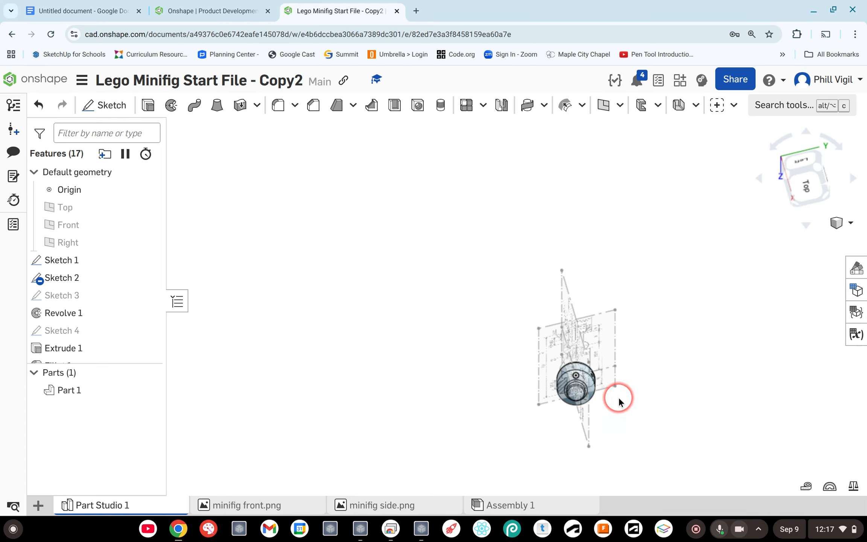